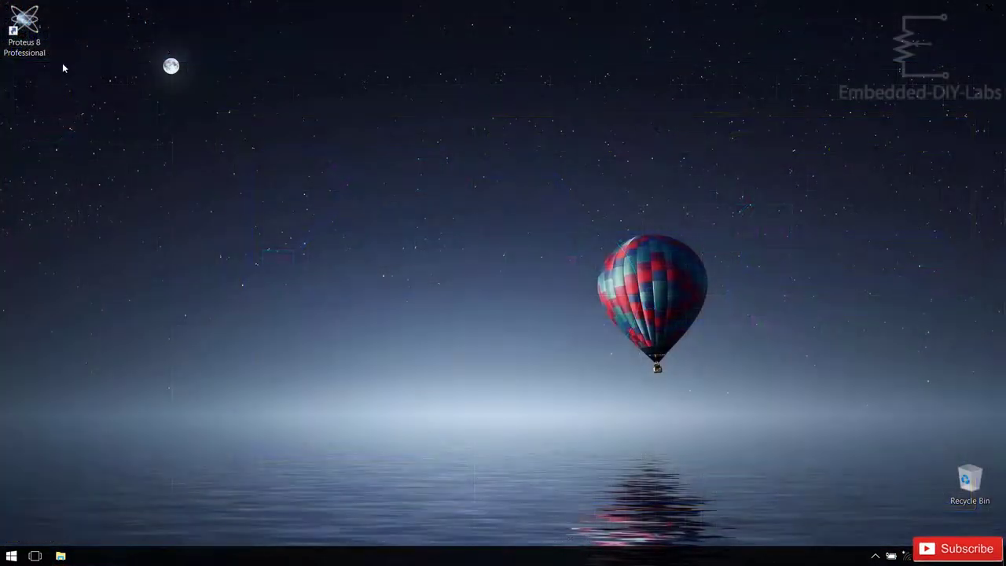
Launch Proteus 8 Professional and start a new project named "full wave rectifier".
{"action": "double_click", "coordinate": [24, 30]}
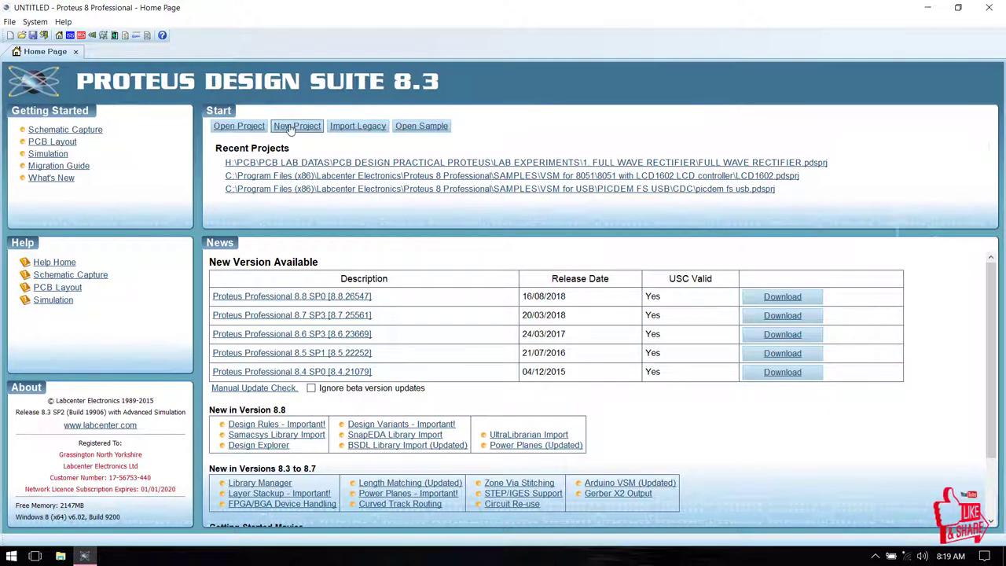
{"action": "left_click", "coordinate": [290, 128]}
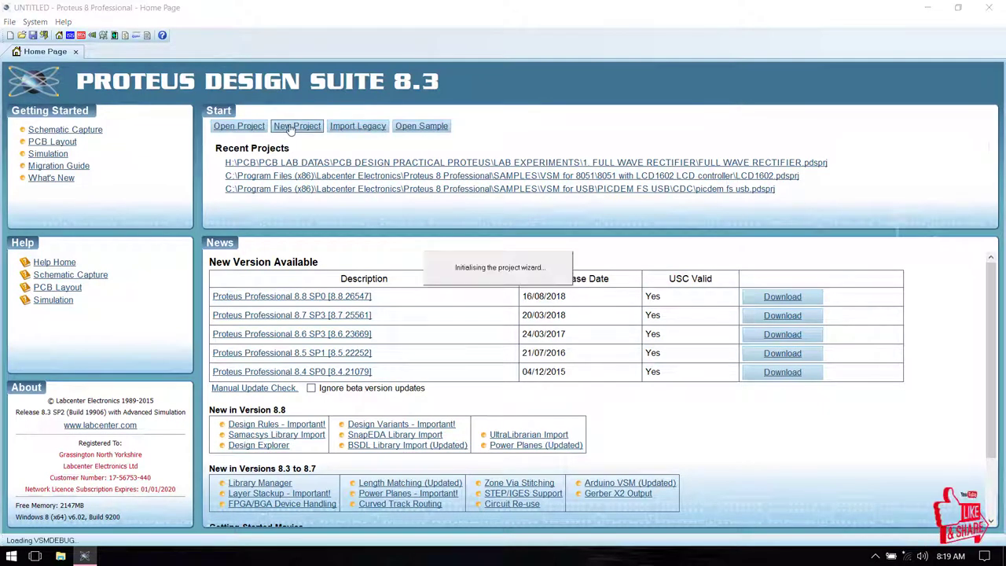
{"action": "left_click", "coordinate": [356, 138]}
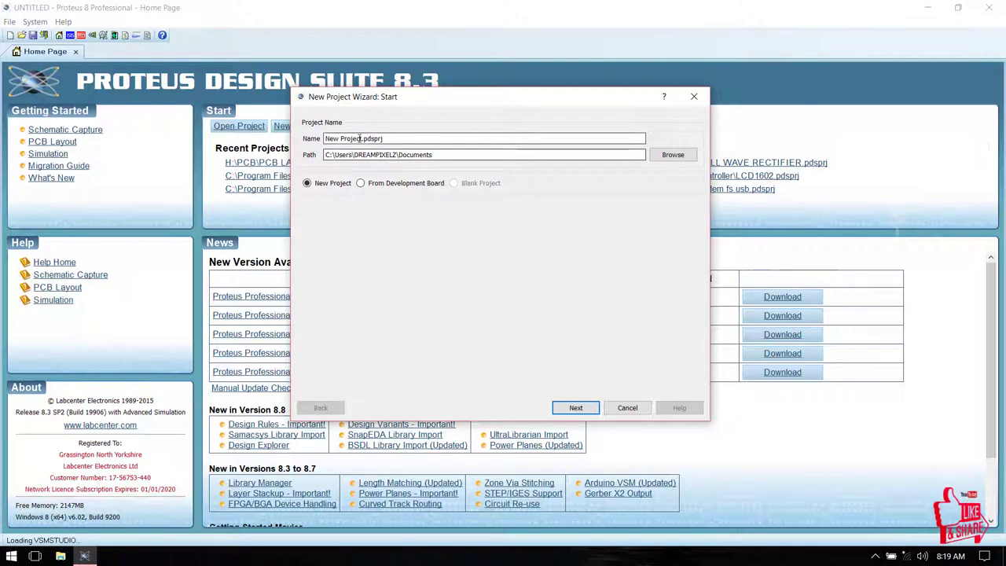
{"action": "left_click_drag", "start_coordinate": [362, 138], "coordinate": [318, 135]}
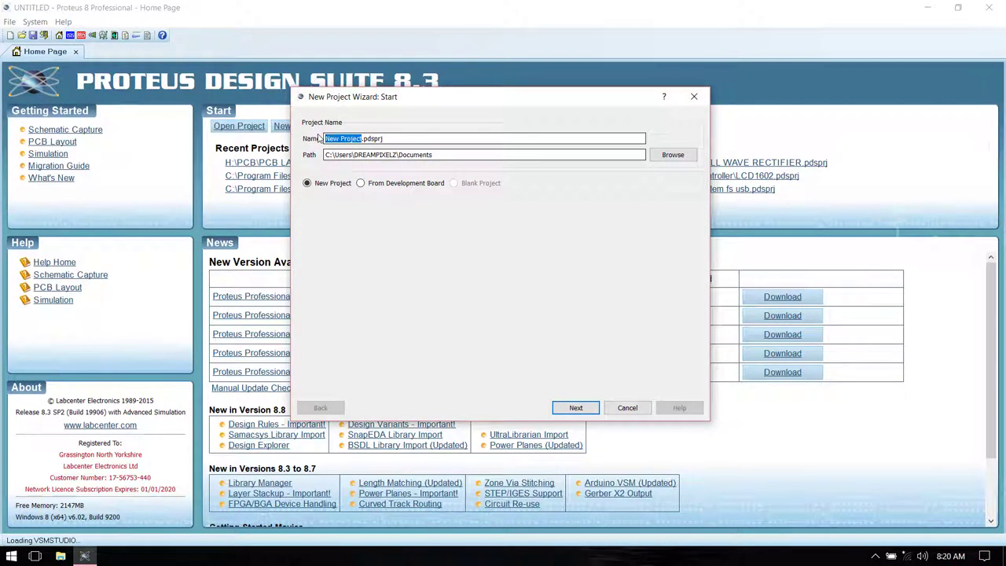
{"action": "type", "text": "full"}
{"action": "type", "text": " wav"}
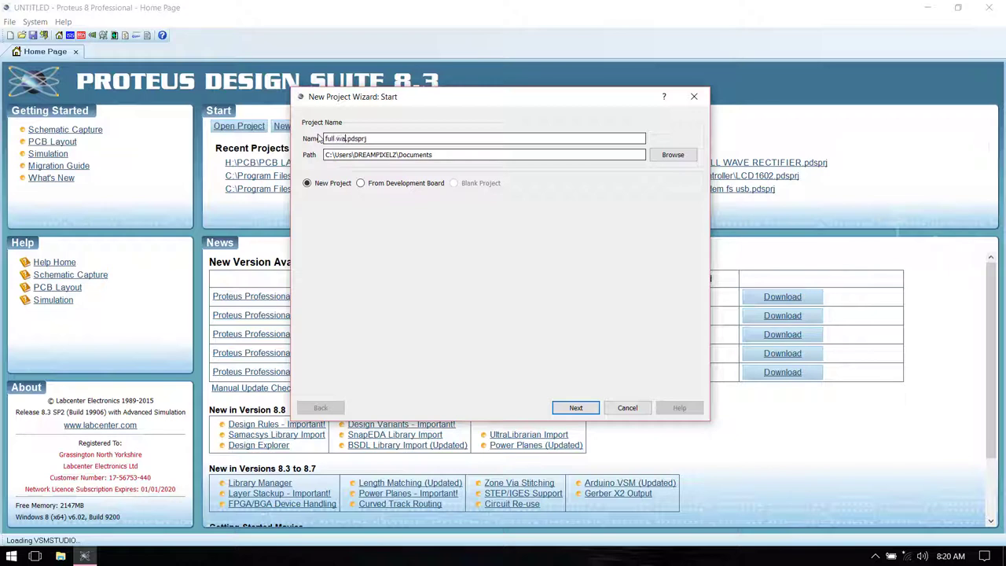
{"action": "type", "text": "e rectifier"}
Create a "full wave rectifier" folder on the Desktop and use it as the project's save location.
{"action": "left_click", "coordinate": [674, 157]}
{"action": "left_click", "coordinate": [355, 334]}
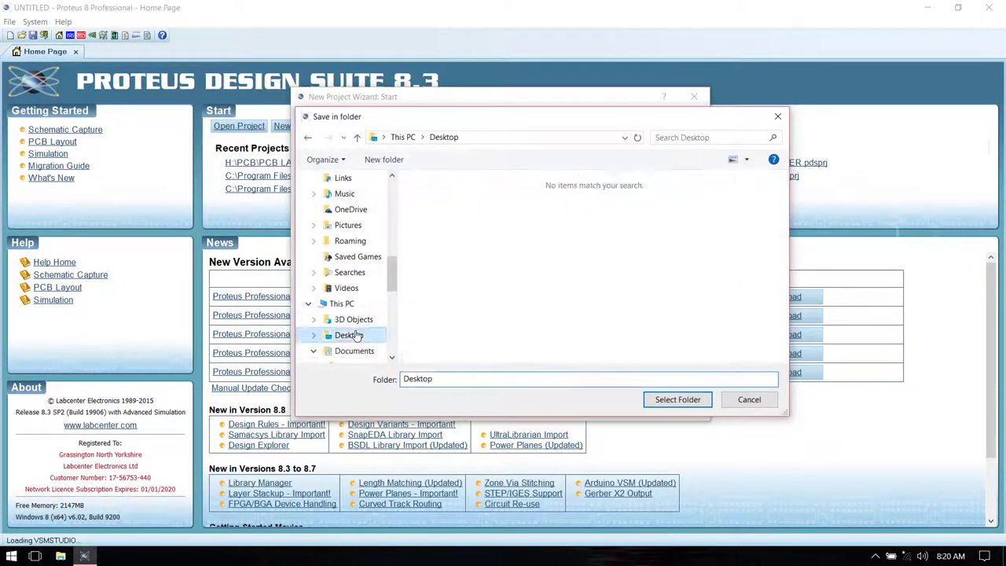
{"action": "left_click", "coordinate": [384, 160]}
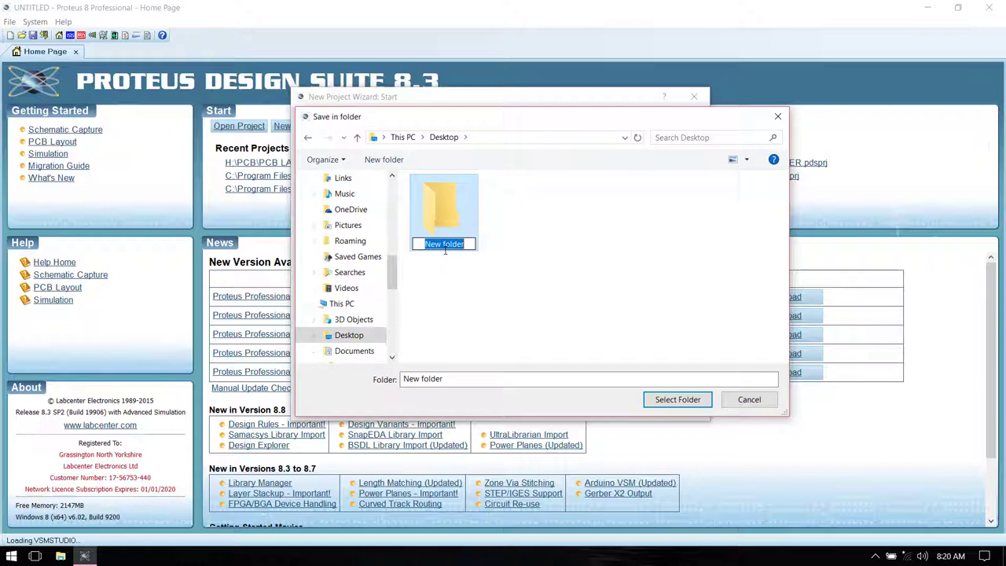
{"action": "type", "text": "full_w"}
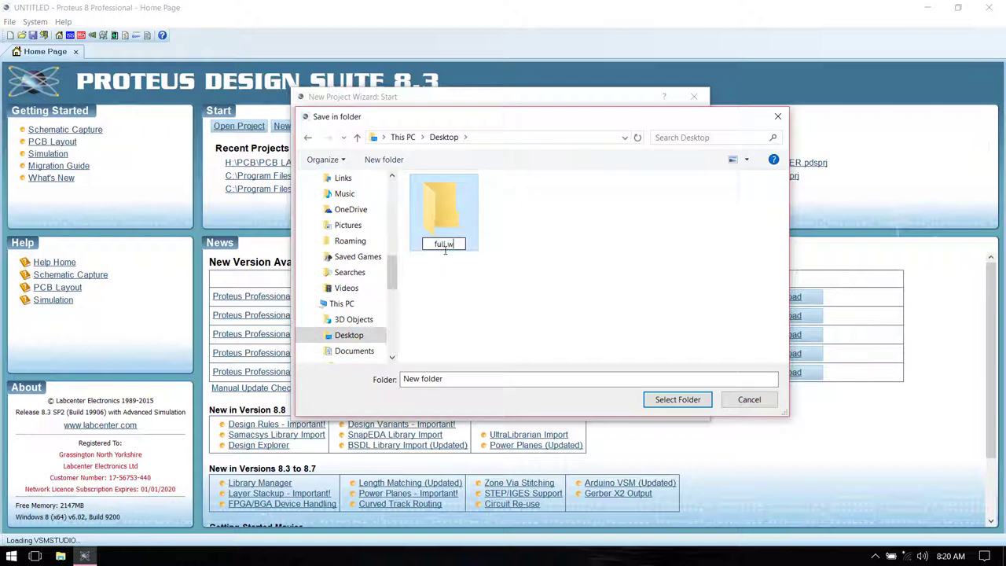
{"action": "type", "text": "ave re"}
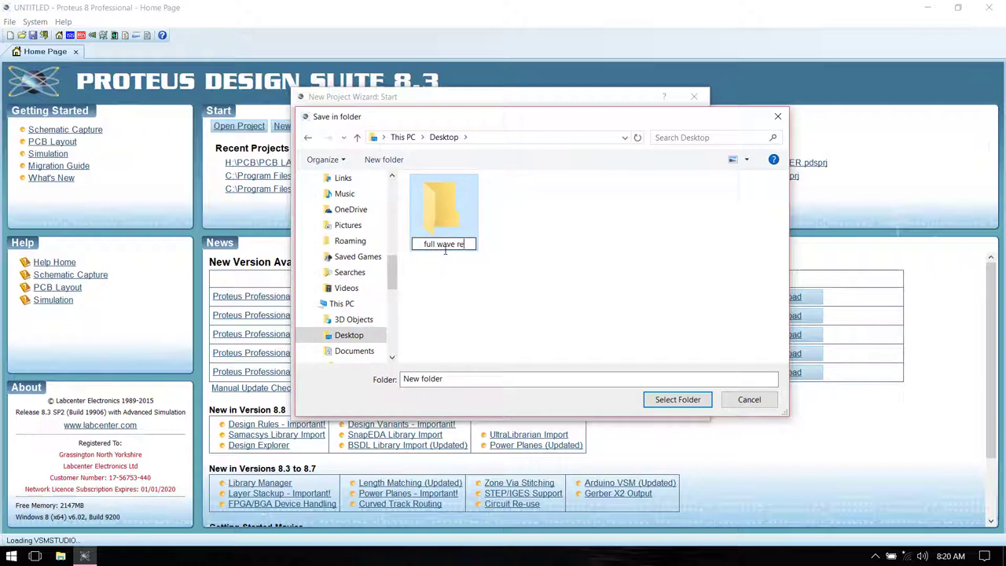
{"action": "type", "text": "ctifier"}
{"action": "left_click", "coordinate": [678, 400]}
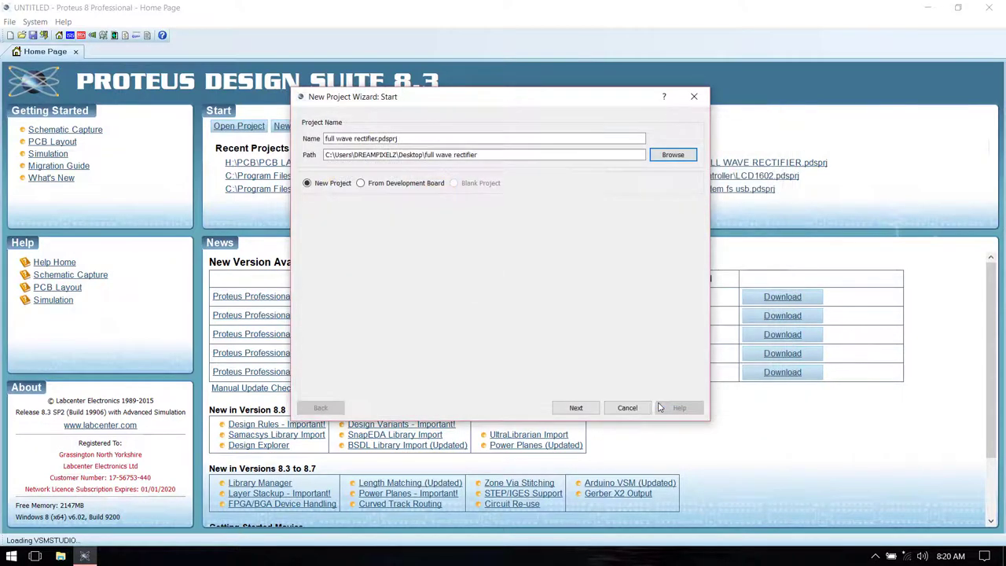
Create the project with the DEFAULT schematic and PCB layout templates, standard layer usage and no firmware project.
{"action": "left_click", "coordinate": [576, 408]}
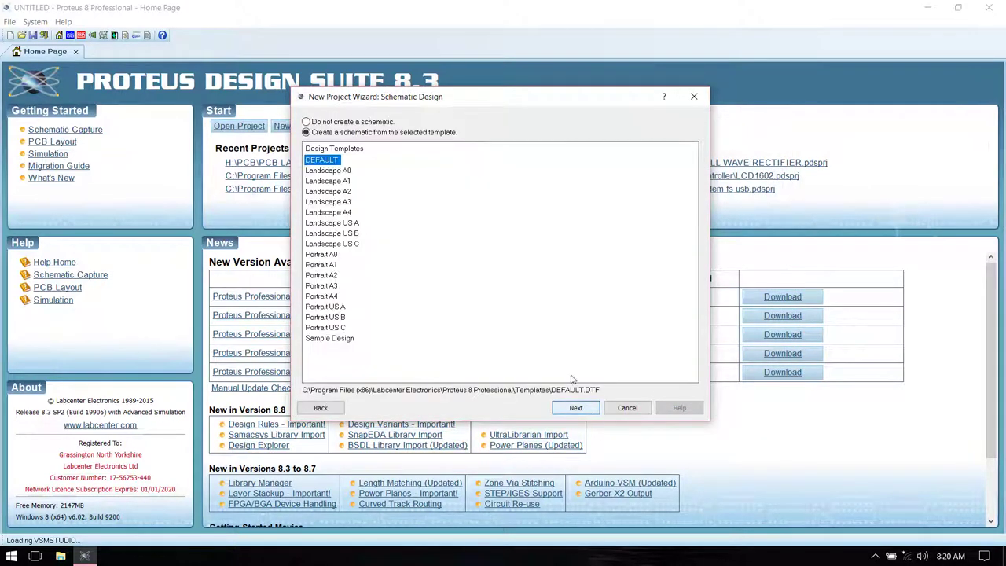
{"action": "left_click", "coordinate": [361, 134]}
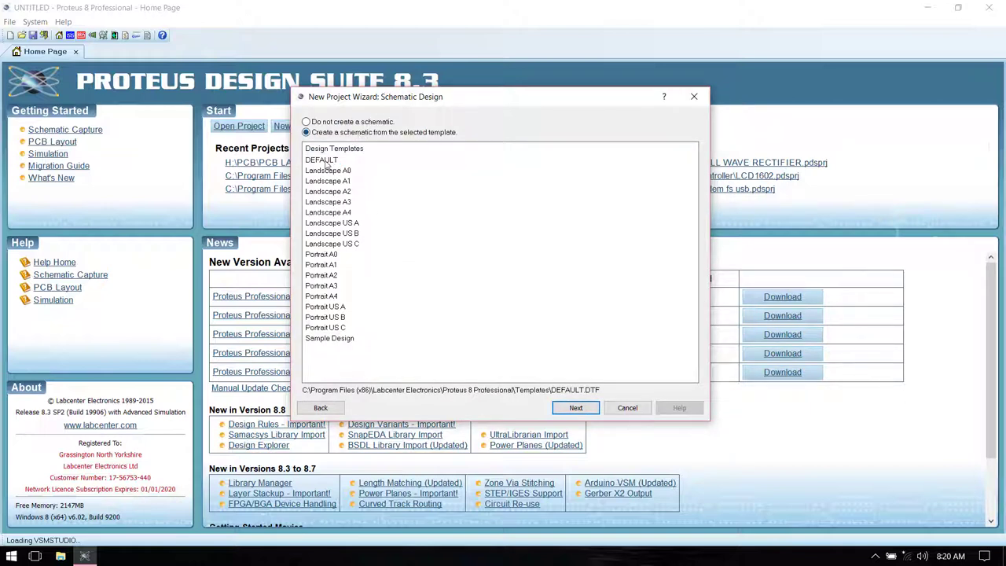
{"action": "left_click", "coordinate": [324, 161]}
{"action": "left_click", "coordinate": [576, 409]}
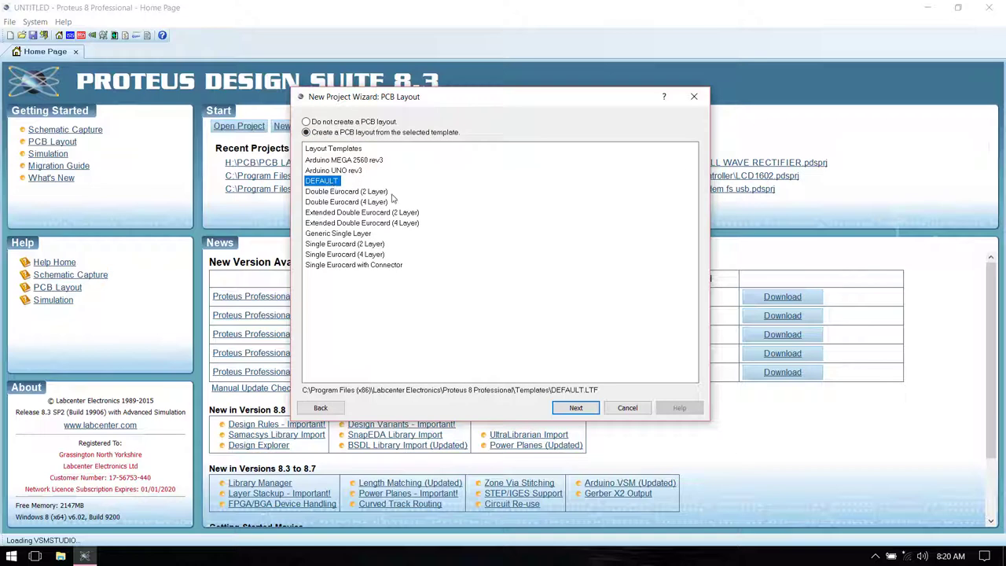
{"action": "left_click", "coordinate": [575, 408]}
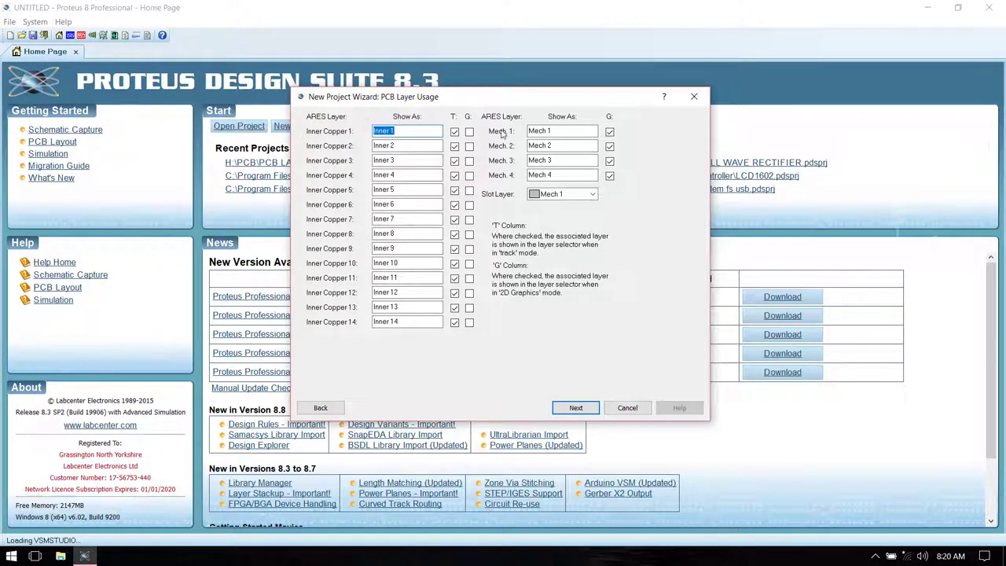
{"action": "left_click", "coordinate": [573, 409]}
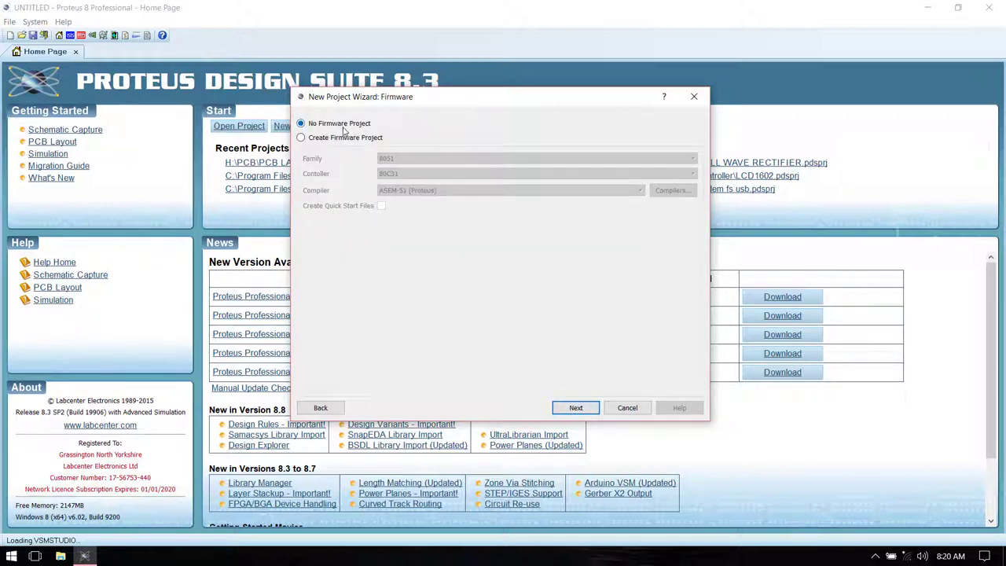
{"action": "left_click", "coordinate": [570, 413]}
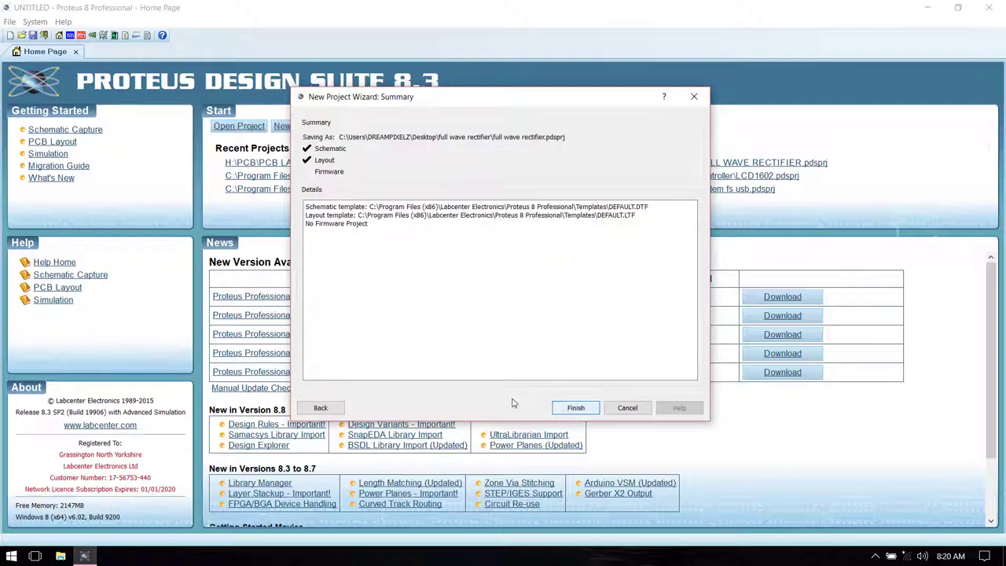
{"action": "left_click", "coordinate": [572, 411]}
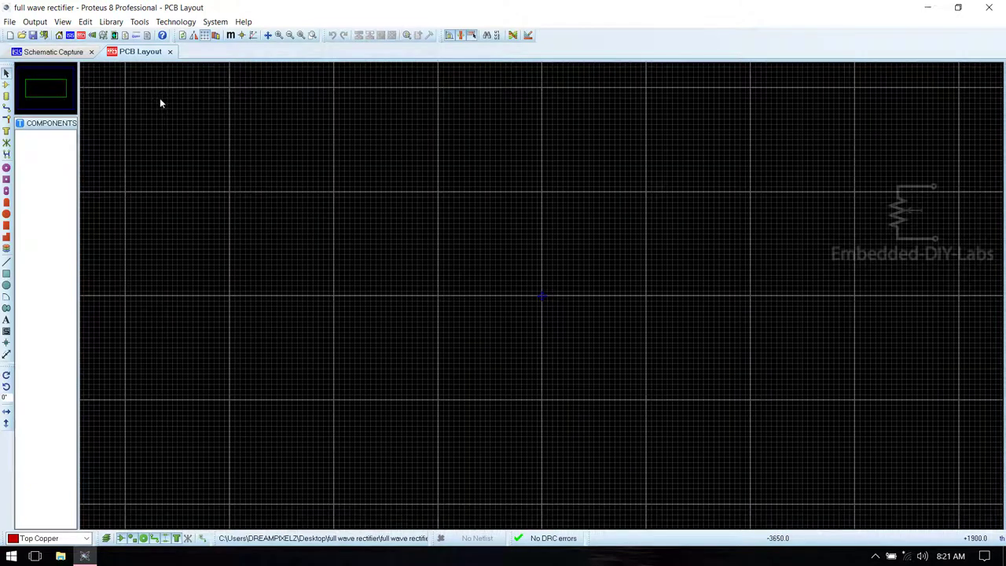
View the empty schematic and PCB layout of the project, and return to the schematic.
{"action": "left_click", "coordinate": [44, 53]}
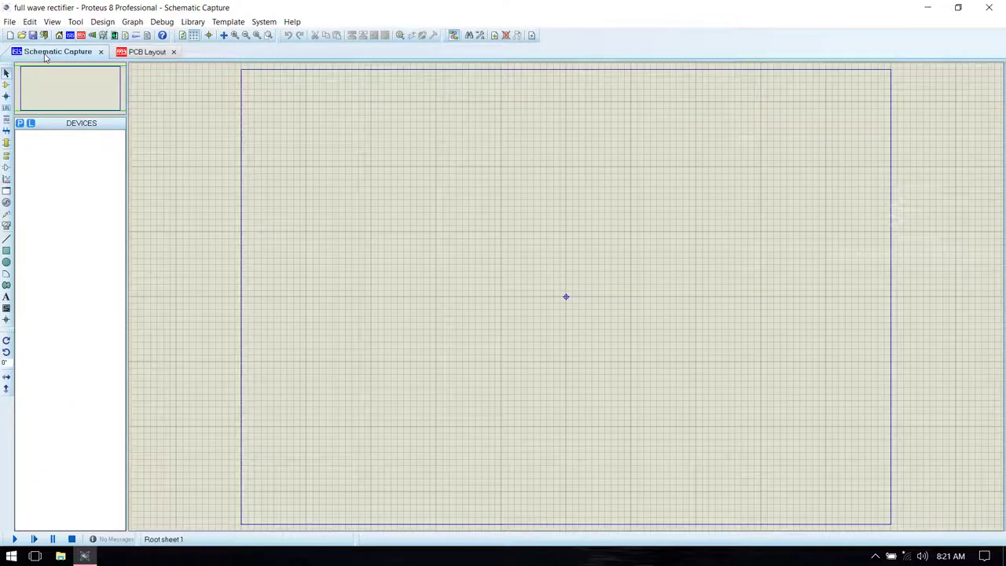
{"action": "left_click", "coordinate": [142, 52]}
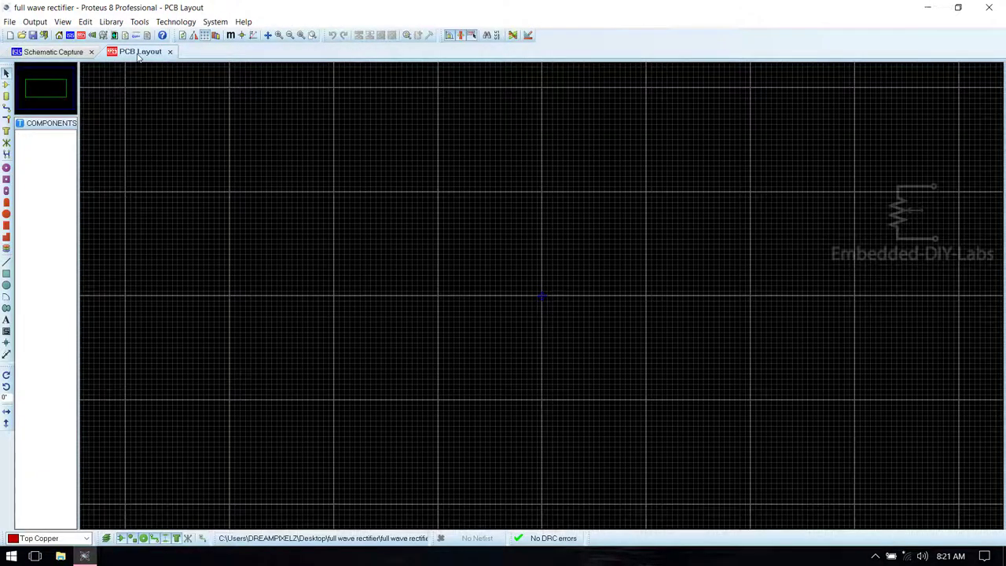
{"action": "left_click", "coordinate": [55, 52]}
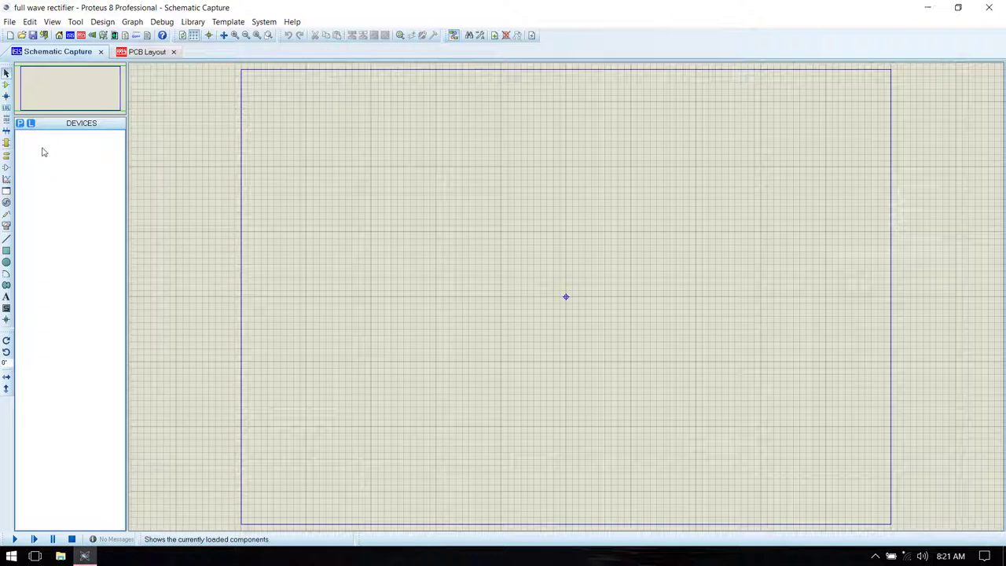
Add the bold title text "full wave rectifier" with a height of 0.35 in near the upper edge of the schematic sheet.
{"action": "left_click", "coordinate": [6, 296]}
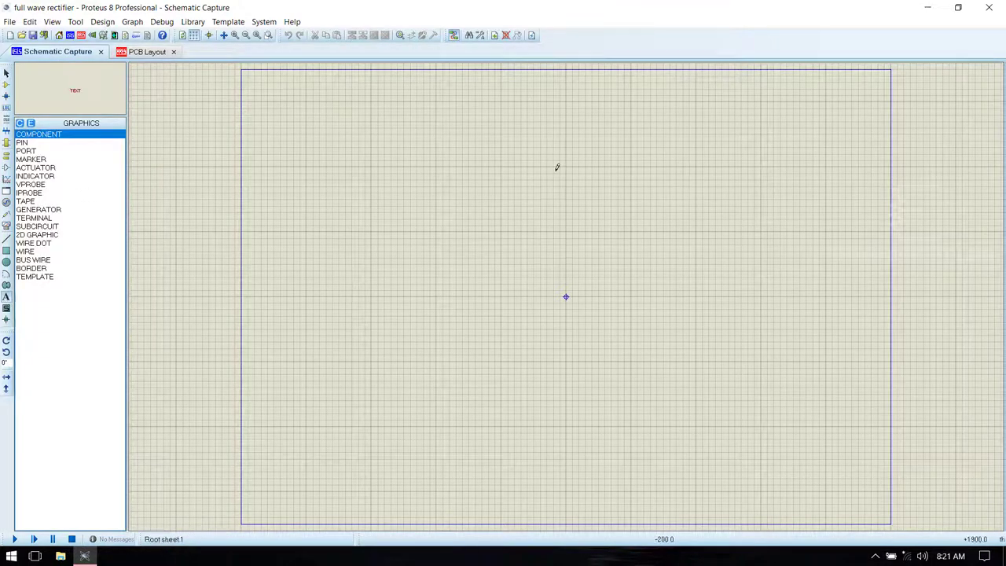
{"action": "left_click", "coordinate": [481, 119]}
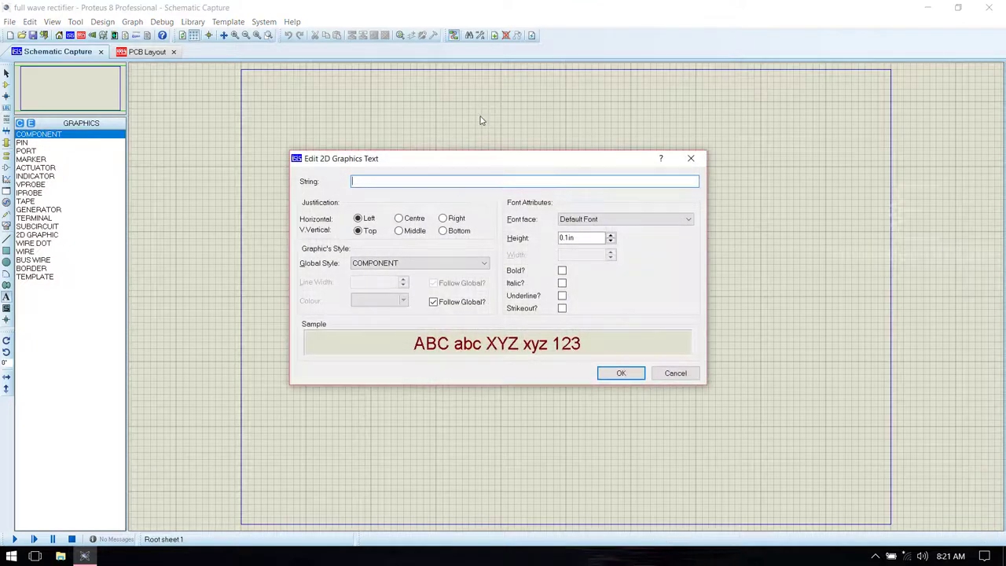
{"action": "type", "text": "full wave rectifier"}
{"action": "left_click", "coordinate": [361, 181]}
{"action": "left_click_drag", "start_coordinate": [566, 237], "coordinate": [570, 237]}
{"action": "type", "text": "35"}
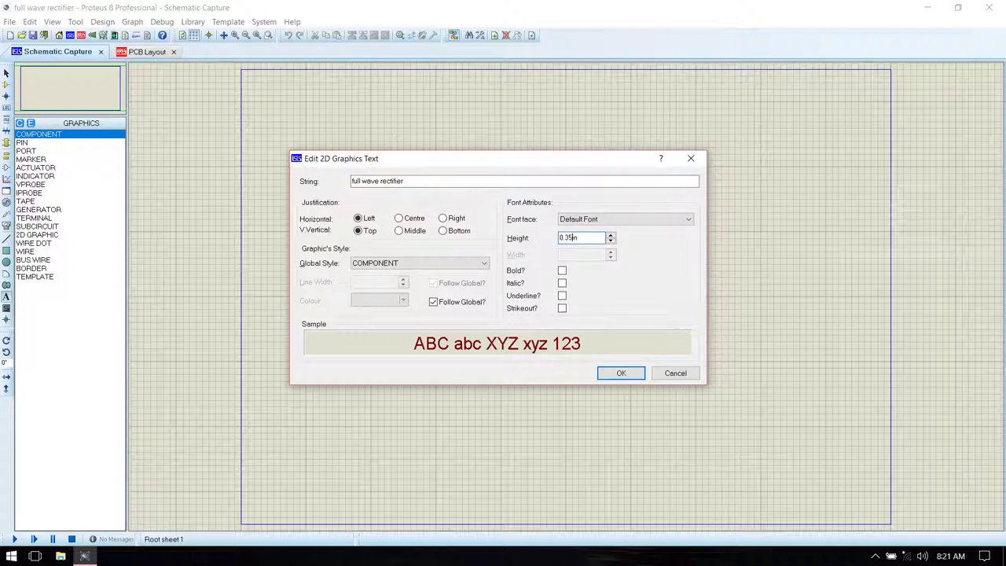
{"action": "left_click", "coordinate": [562, 271]}
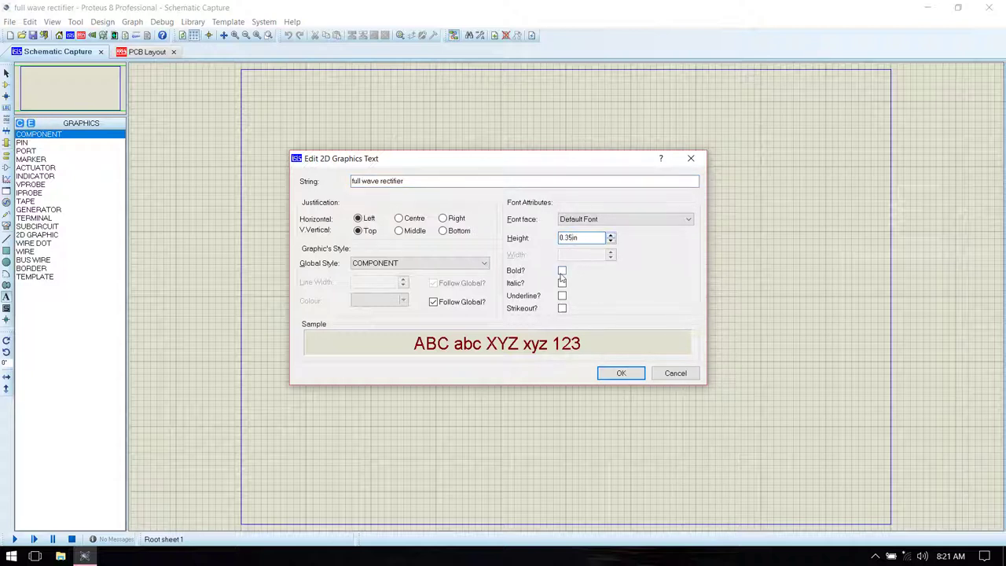
{"action": "left_click", "coordinate": [621, 372]}
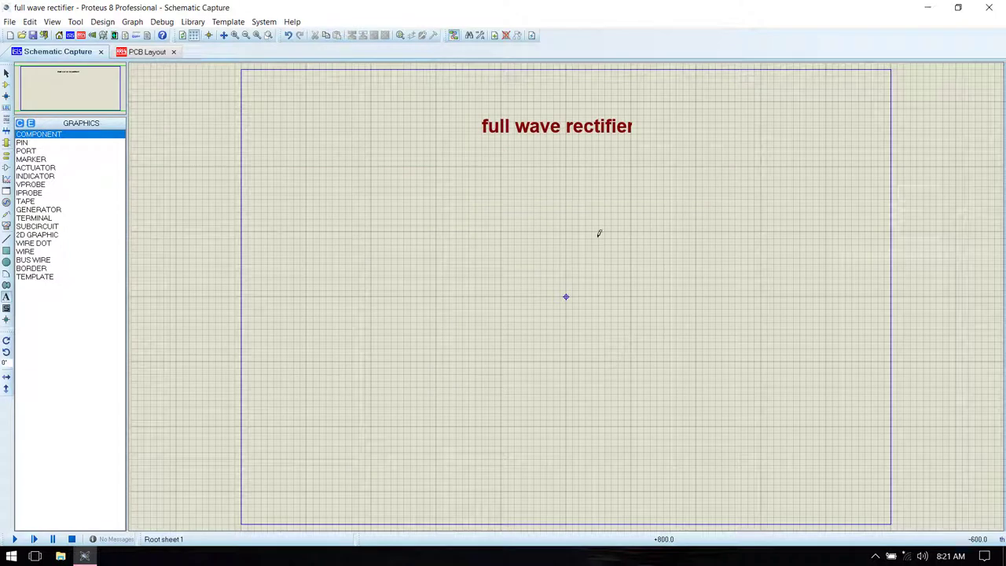
Search the component library for "vsin" and add the VSINE sine wave AC voltage source to the device list.
{"action": "left_click", "coordinate": [6, 86]}
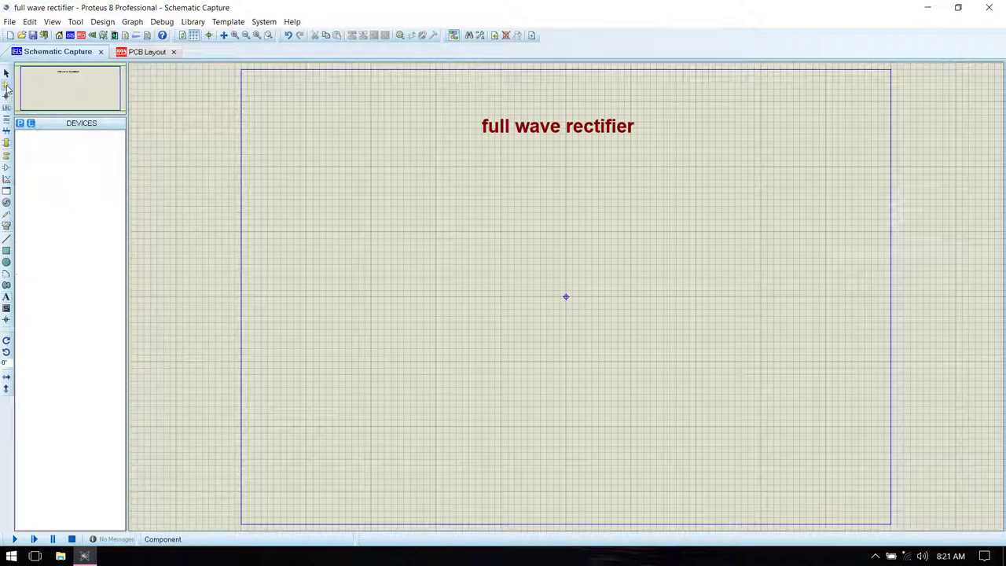
{"action": "left_click", "coordinate": [20, 124]}
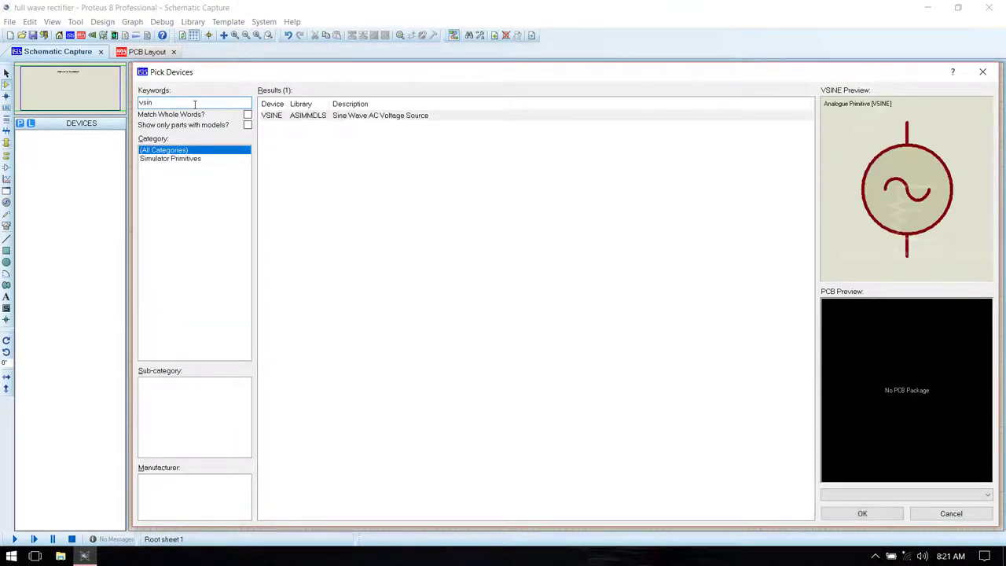
{"action": "double_click", "coordinate": [364, 117]}
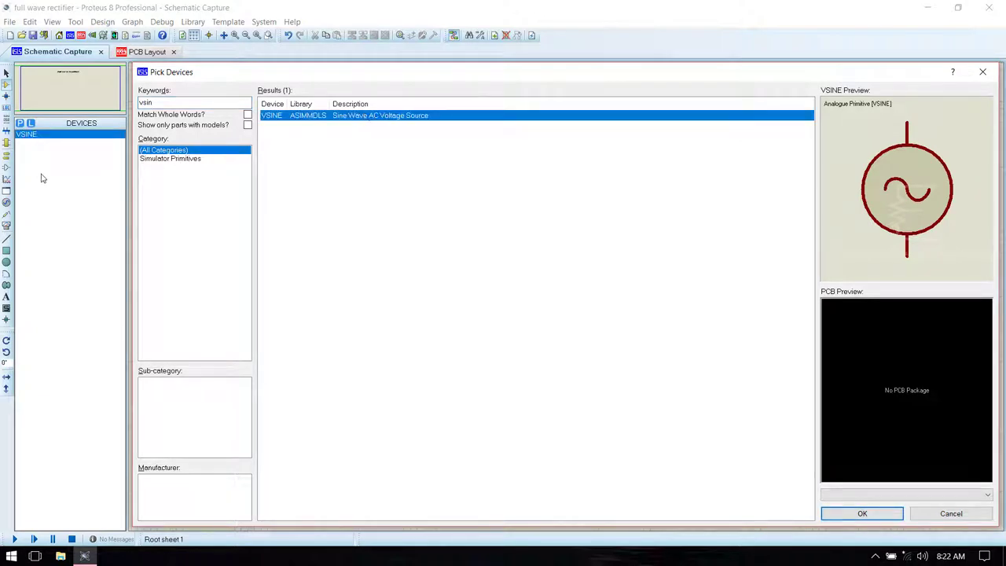
Search the library for "transfor" and add the TRAN-2P3S transformer with centre tapped secondary winding to the device list.
{"action": "left_click_drag", "start_coordinate": [181, 102], "coordinate": [130, 102]}
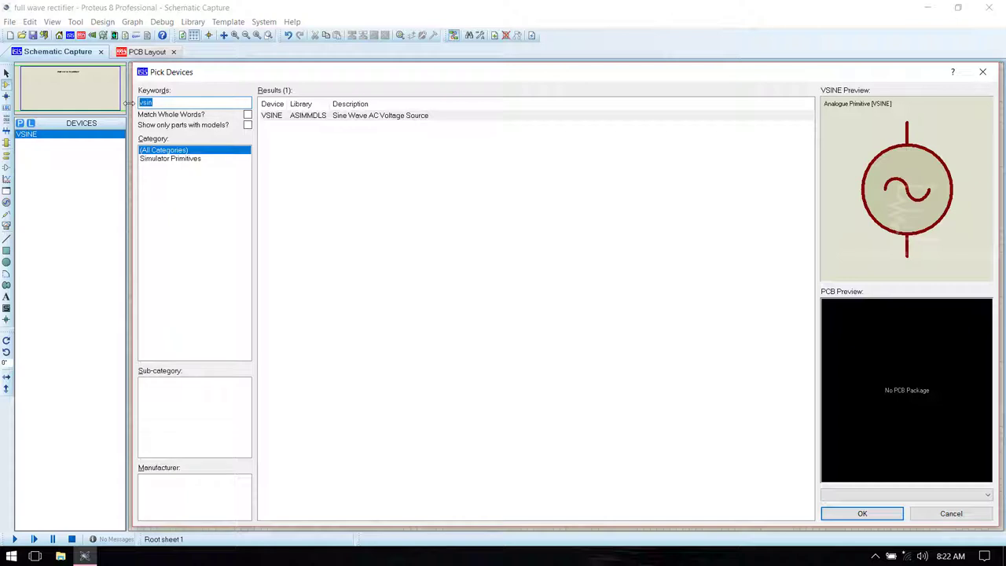
{"action": "type", "text": "transfor"}
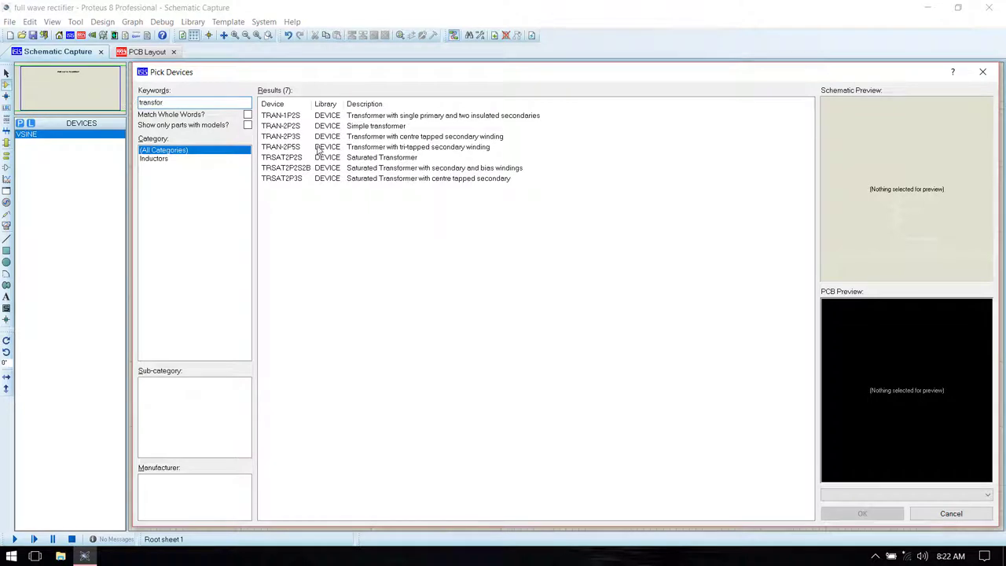
{"action": "left_click", "coordinate": [329, 138]}
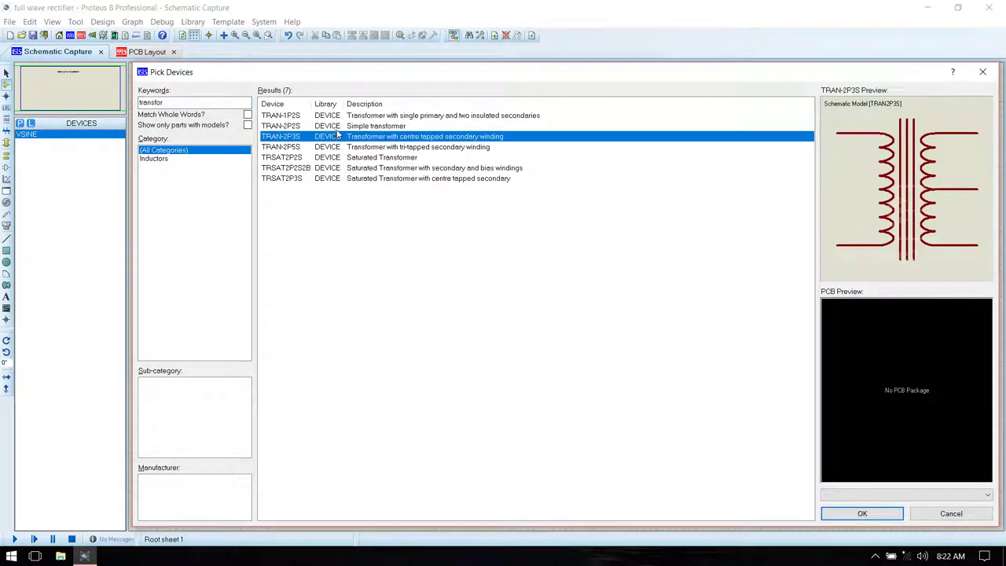
{"action": "double_click", "coordinate": [340, 140]}
Search the library for "1n4007" and add the 1N4007 diode from the DIODESINC library to the device list.
{"action": "left_click_drag", "start_coordinate": [234, 102], "coordinate": [125, 105]}
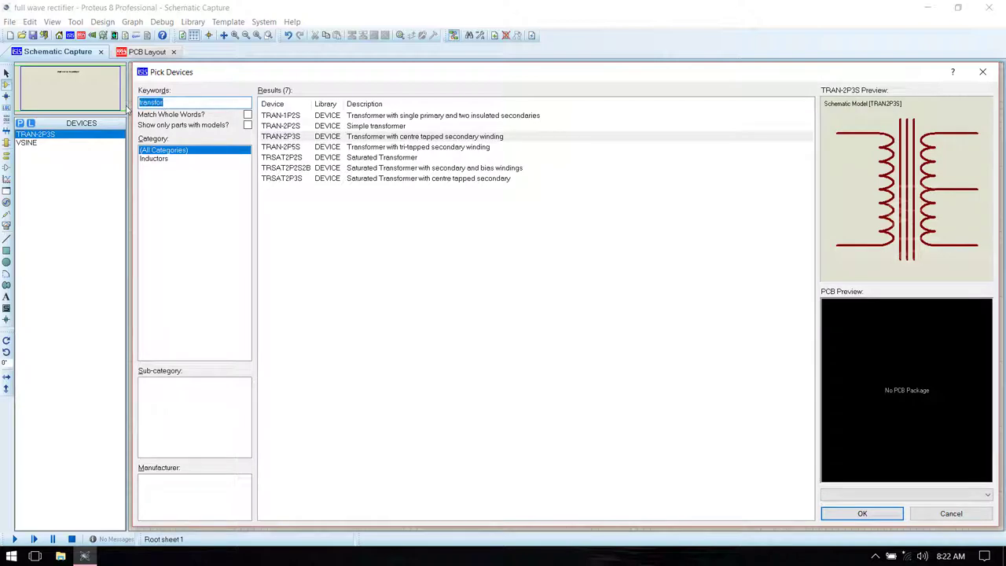
{"action": "key", "text": "BackSpace"}
{"action": "type", "text": "1n4"}
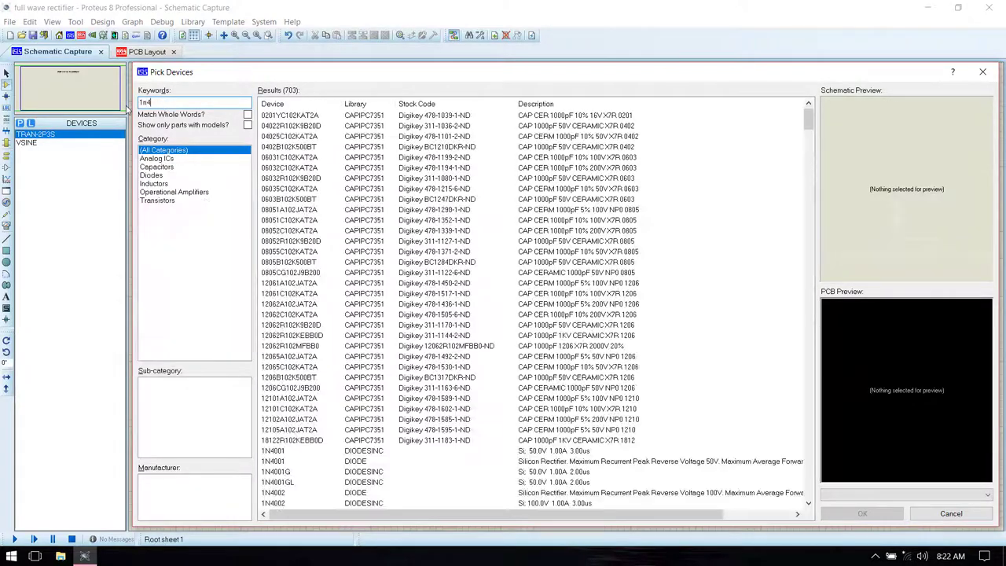
{"action": "type", "text": "007"}
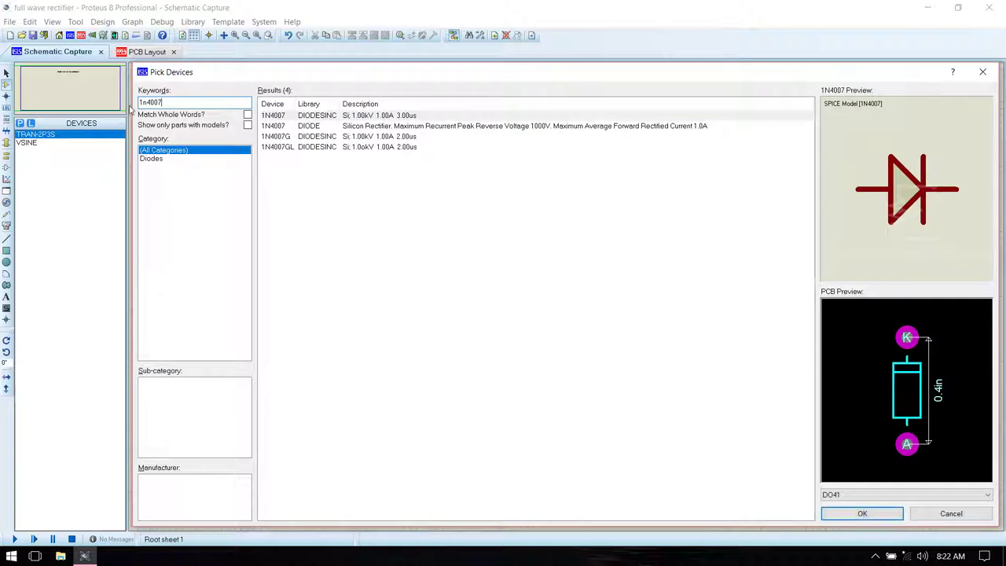
{"action": "double_click", "coordinate": [346, 116]}
Search the library for "1000u" among High Temp Radial capacitors and add the 25 V, 2 A HITEMP1000U25V2000M to the device list.
{"action": "double_click", "coordinate": [180, 102]}
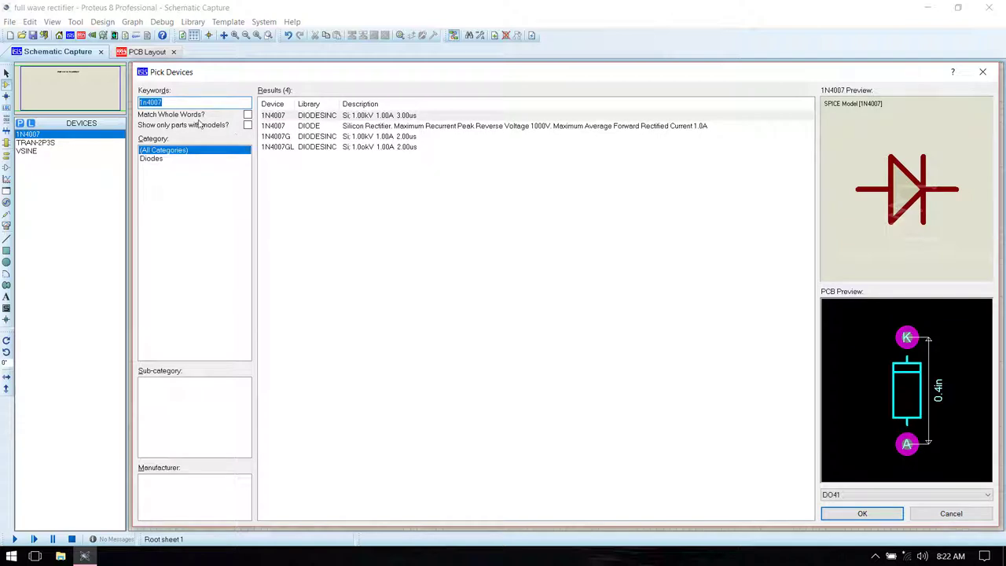
{"action": "type", "text": "1000u"}
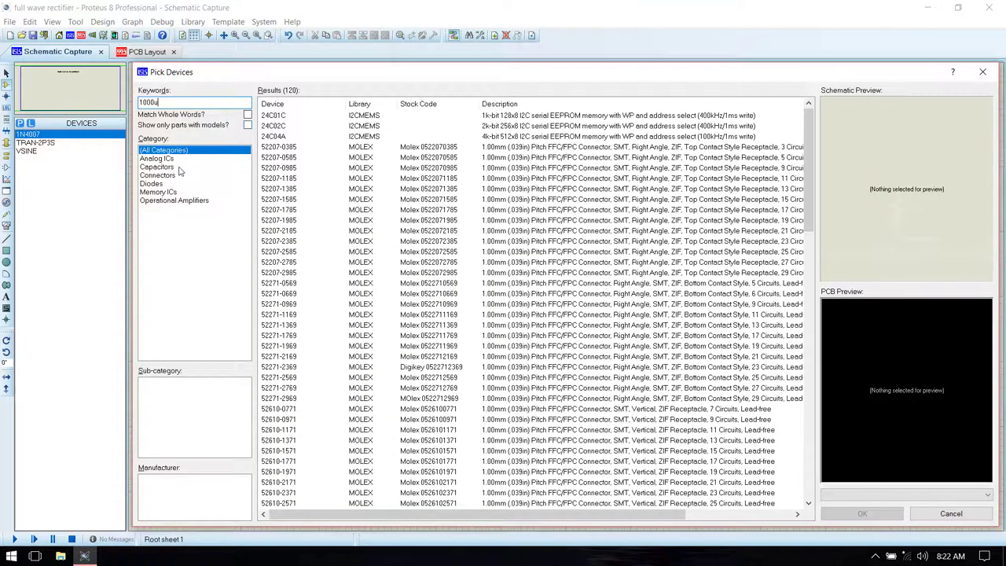
{"action": "left_click", "coordinate": [181, 167]}
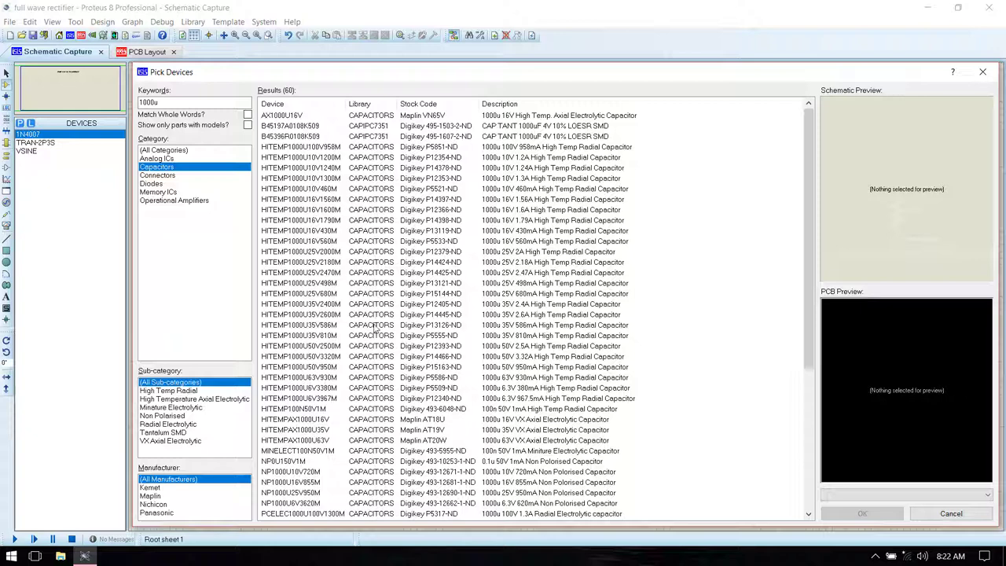
{"action": "left_click", "coordinate": [164, 391]}
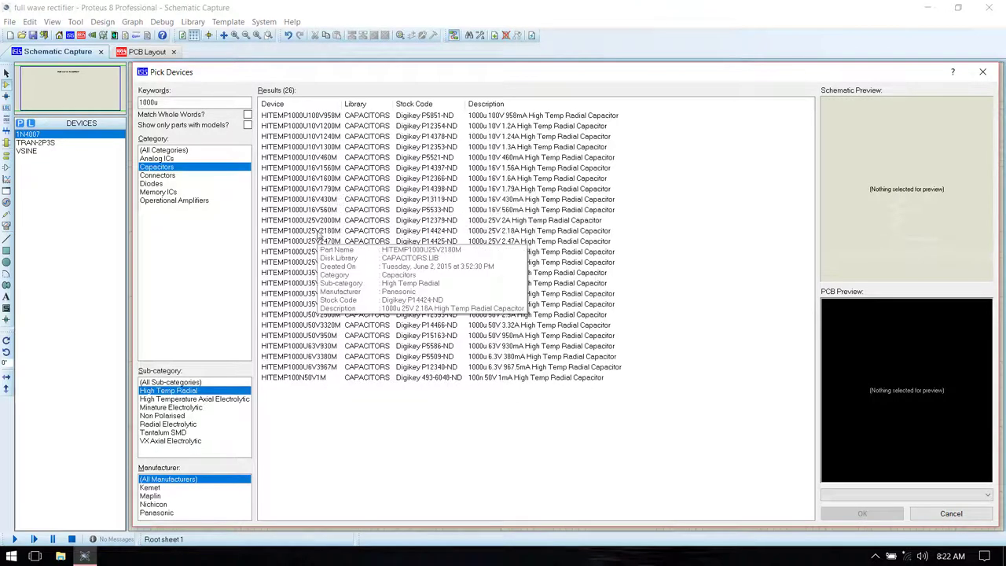
{"action": "left_click", "coordinate": [321, 222]}
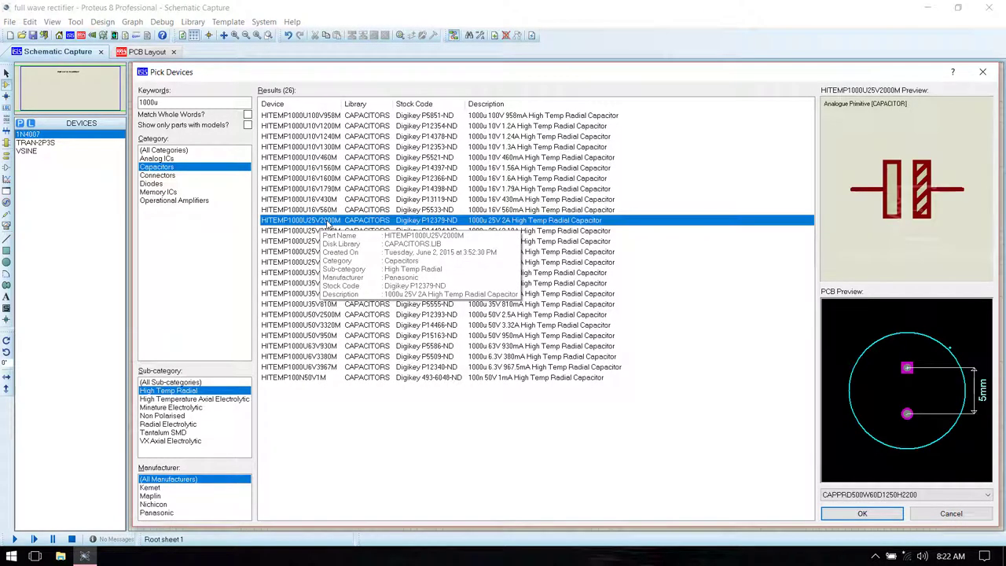
{"action": "double_click", "coordinate": [326, 225]}
Search the High Temp Radial capacitors for "100u" and add the 25 V, 455 mA HITEMP100U25V455M to the device list.
{"action": "left_click_drag", "start_coordinate": [209, 105], "coordinate": [122, 105]}
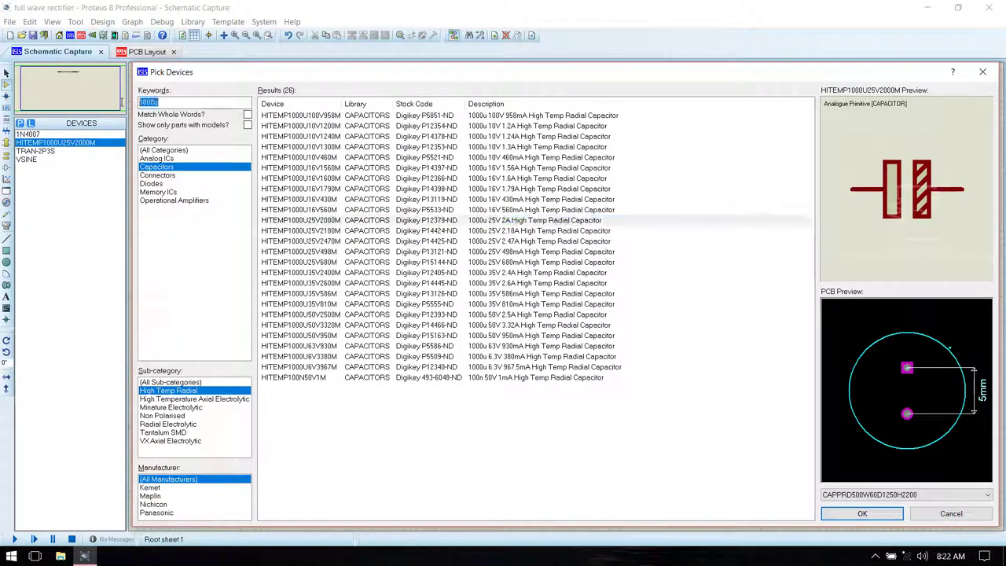
{"action": "type", "text": "100u"}
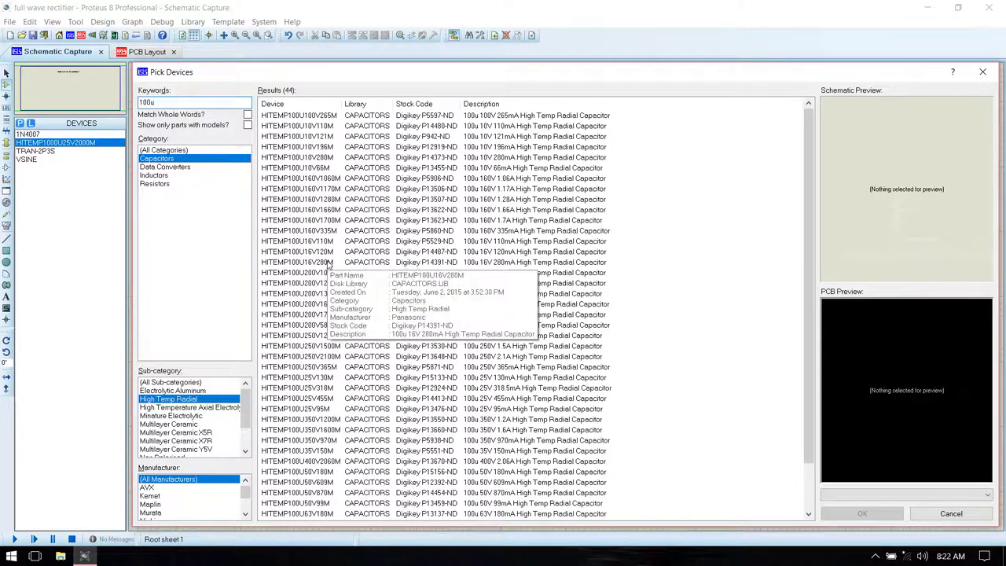
{"action": "left_click", "coordinate": [333, 388]}
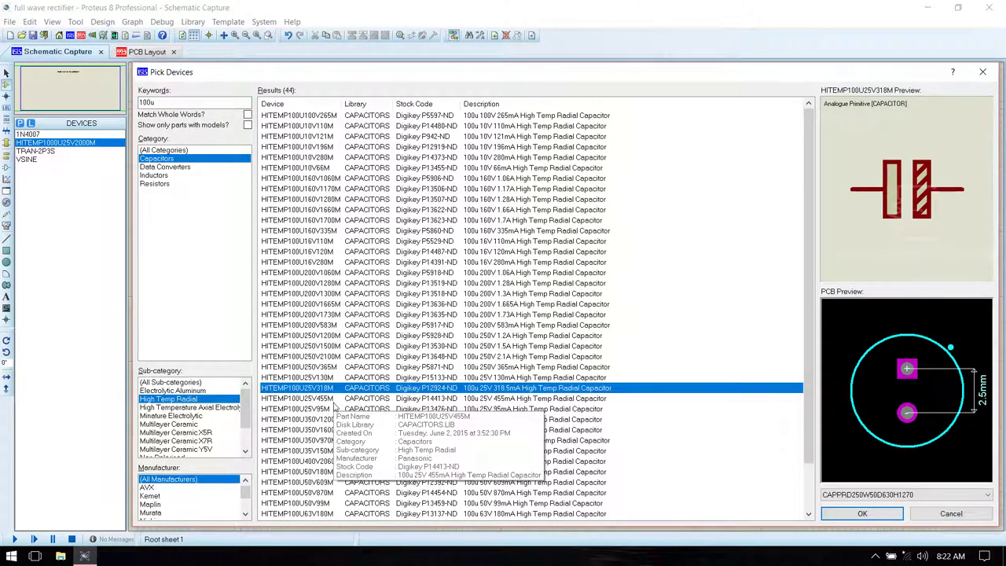
{"action": "left_click", "coordinate": [333, 401]}
{"action": "double_click", "coordinate": [334, 400]}
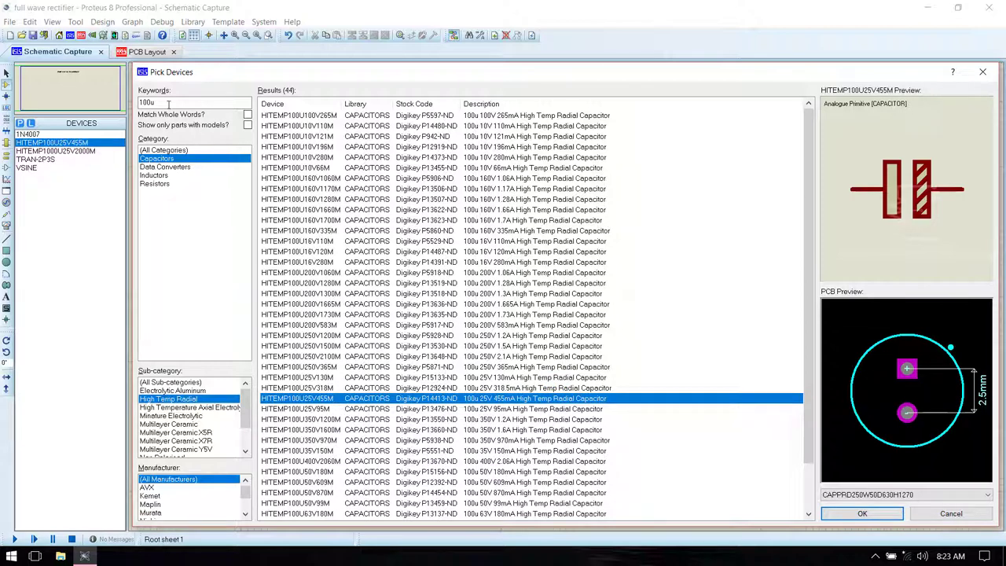
Search the library for "7805" and add the 7805 5V fixed 1A positive regulator to the device list.
{"action": "left_click_drag", "start_coordinate": [168, 105], "coordinate": [136, 110]}
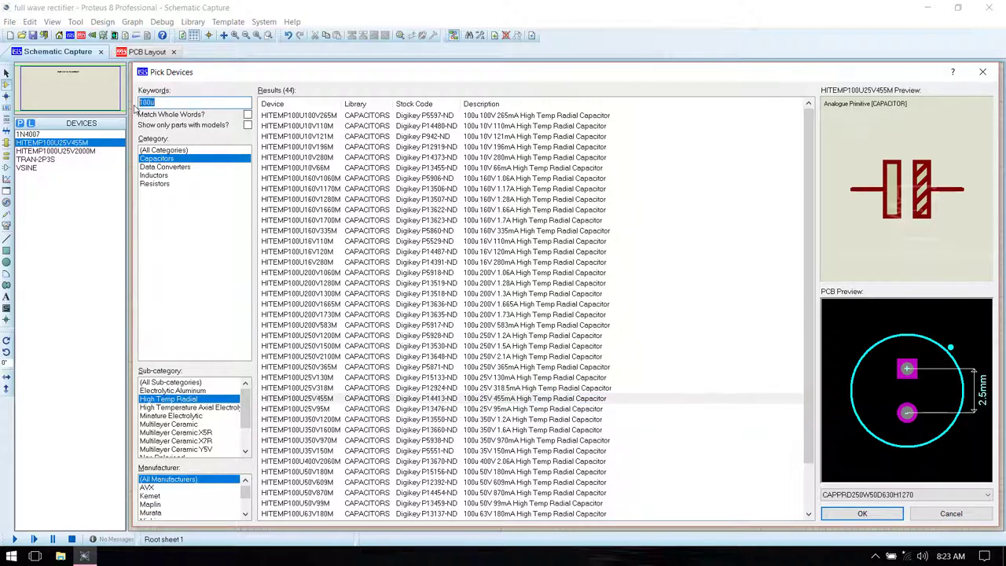
{"action": "type", "text": "7805"}
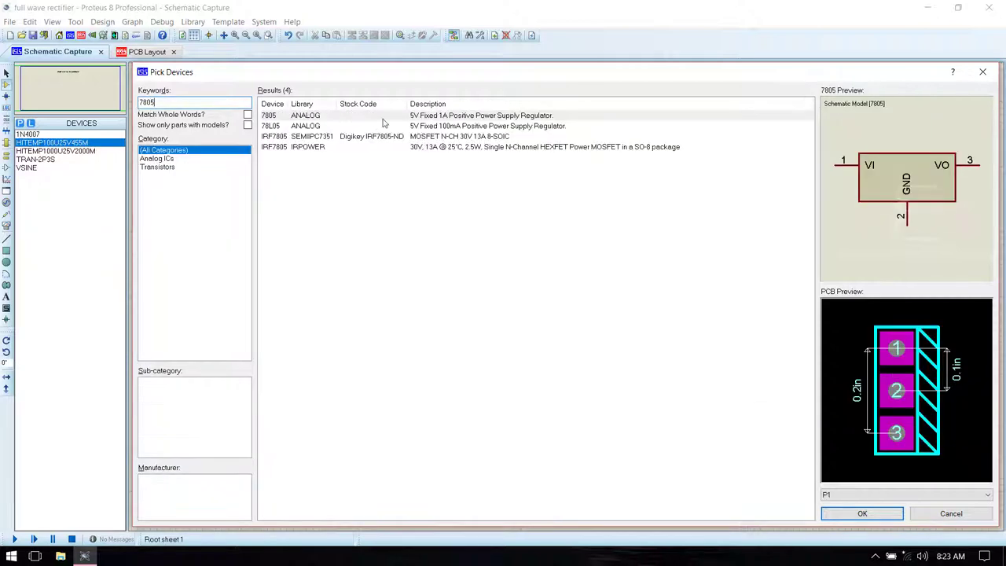
{"action": "double_click", "coordinate": [383, 119]}
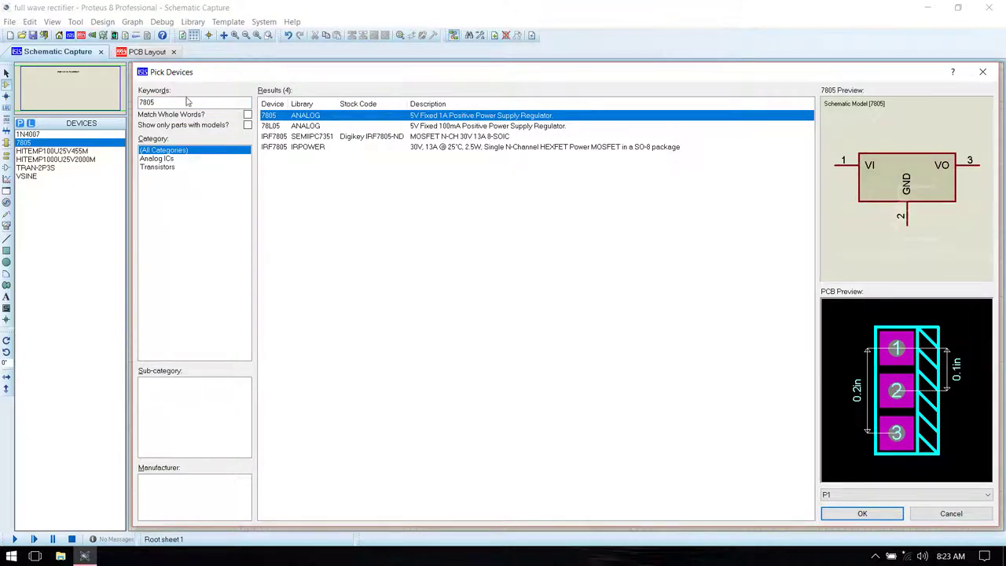
Search for "led" in the LEDs sub-category of Optoelectronics and add the animated LED-GREEN model to the device list.
{"action": "left_click_drag", "start_coordinate": [190, 102], "coordinate": [129, 101]}
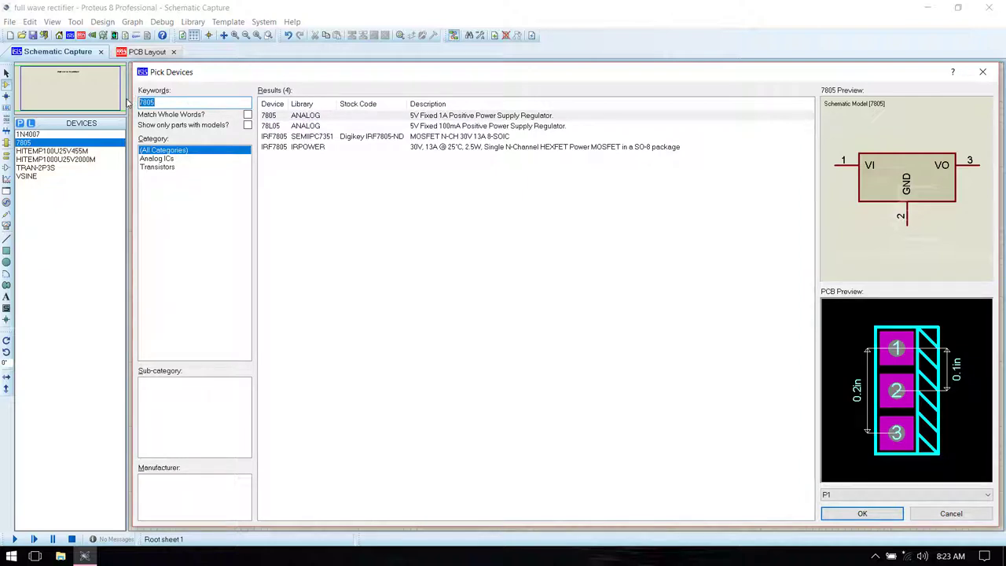
{"action": "type", "text": "led"}
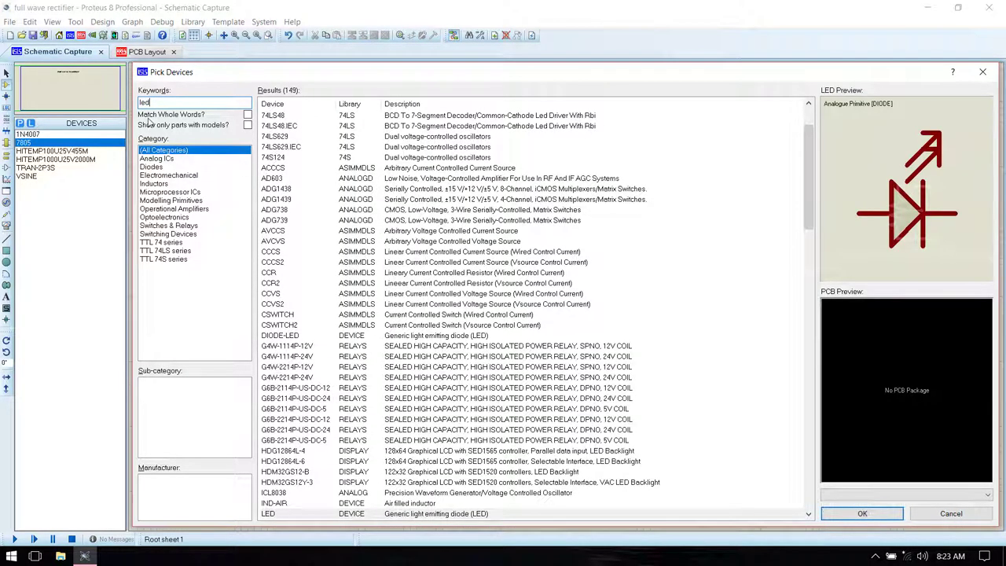
{"action": "left_click", "coordinate": [158, 218]}
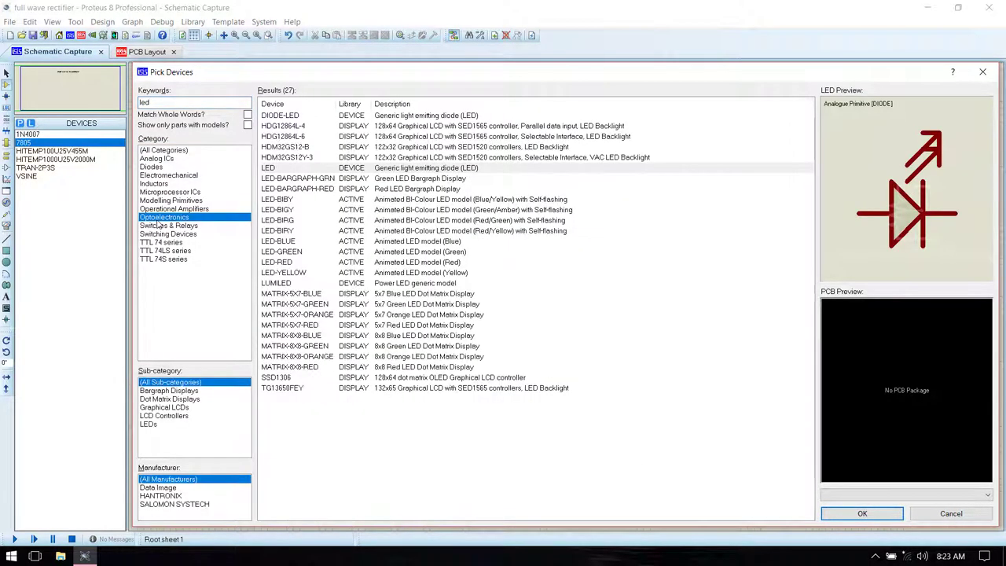
{"action": "left_click", "coordinate": [164, 424]}
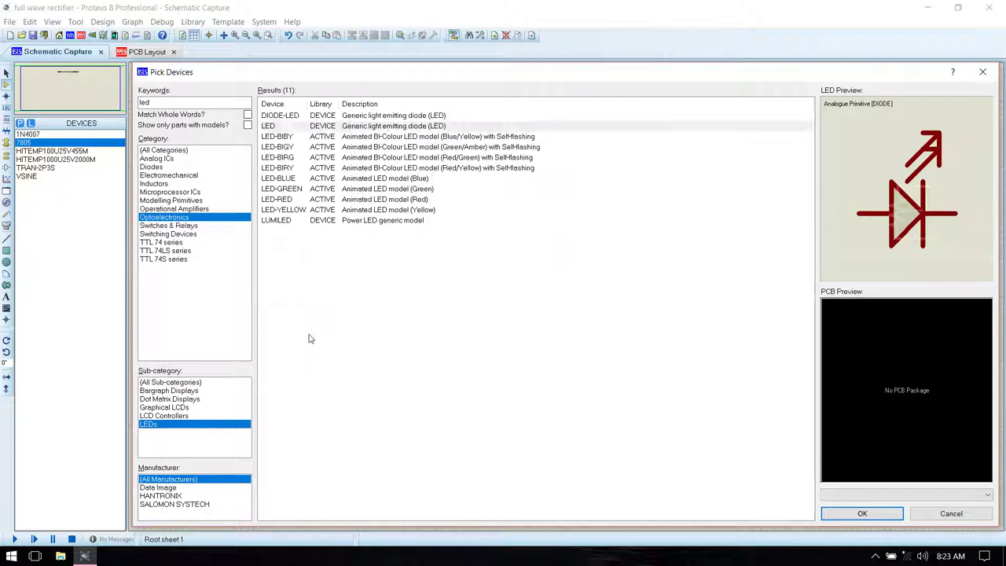
{"action": "left_click", "coordinate": [313, 191]}
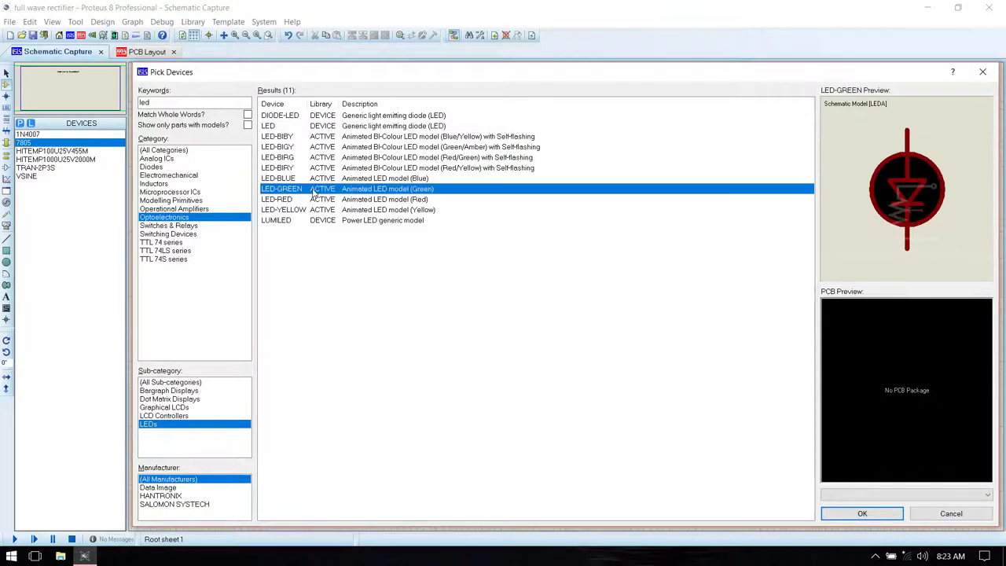
{"action": "double_click", "coordinate": [324, 190]}
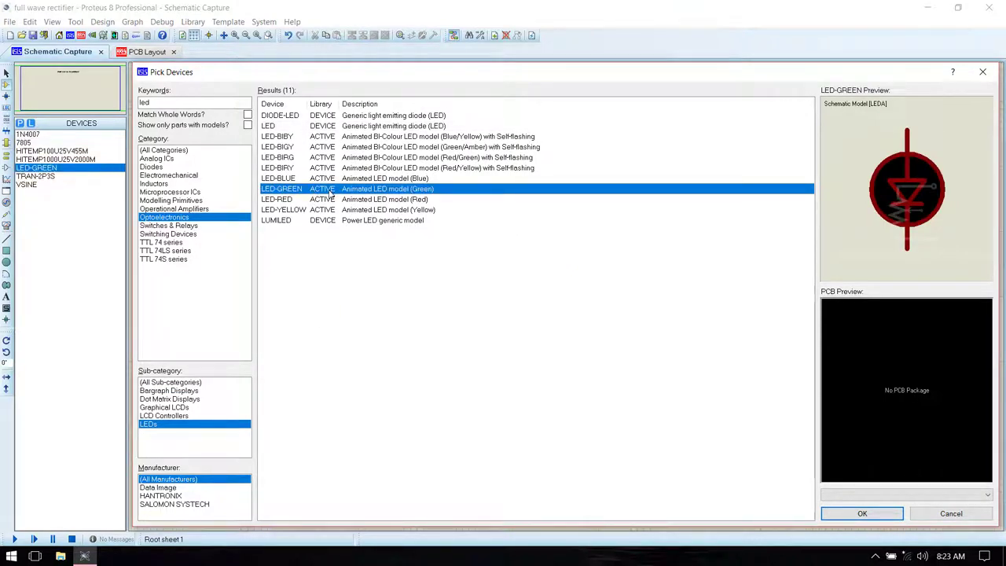
Search for "470r" among 0.6W Metal Film resistors, add MINRES470R to the device list and close the device picker.
{"action": "left_click_drag", "start_coordinate": [182, 103], "coordinate": [138, 103]}
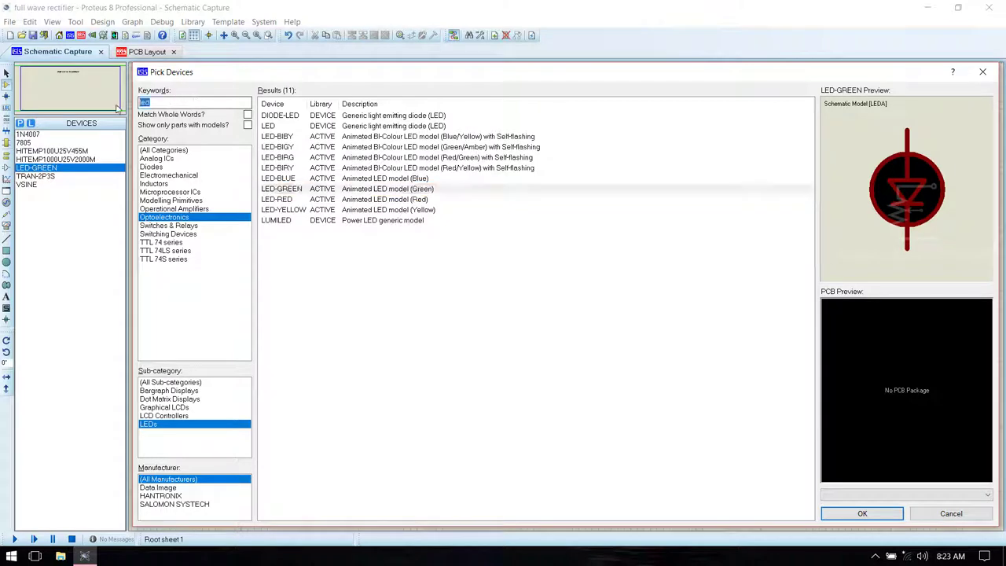
{"action": "type", "text": "470r"}
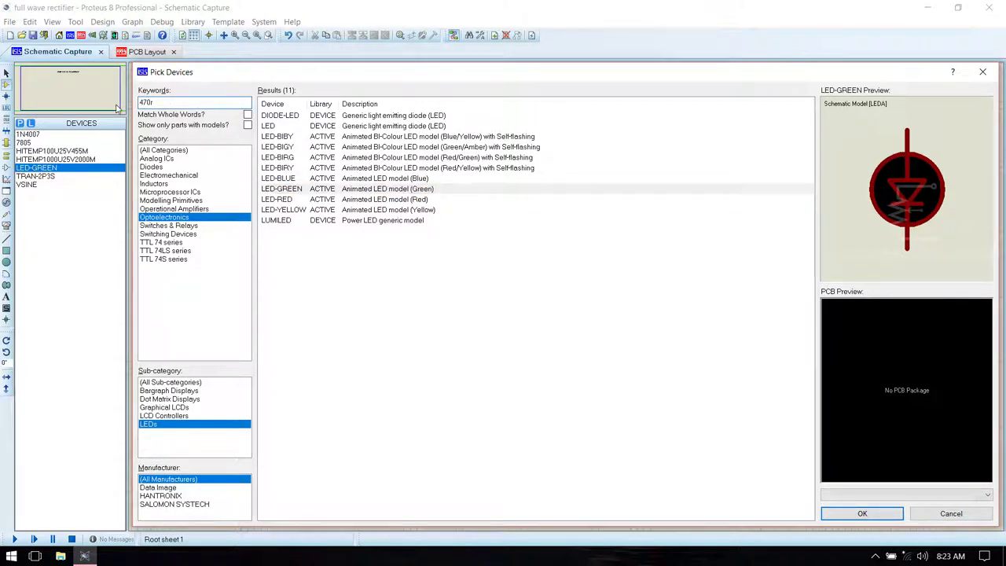
{"action": "left_click", "coordinate": [166, 187]}
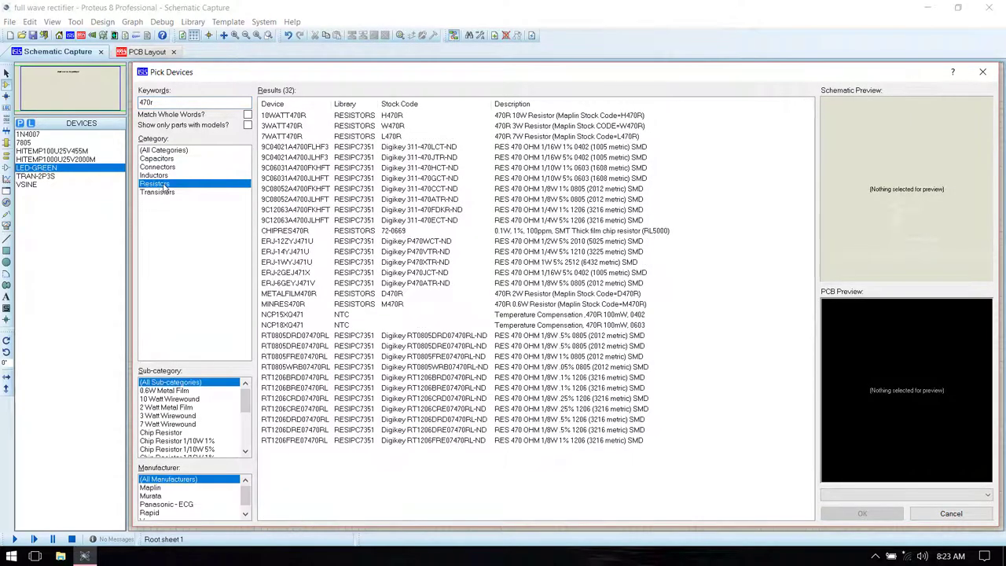
{"action": "left_click", "coordinate": [178, 391]}
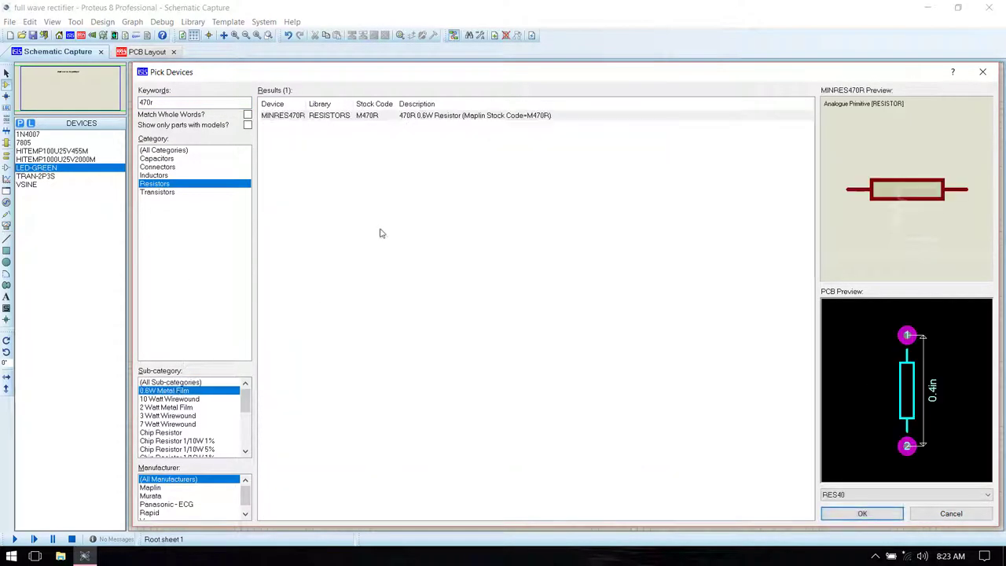
{"action": "double_click", "coordinate": [397, 116]}
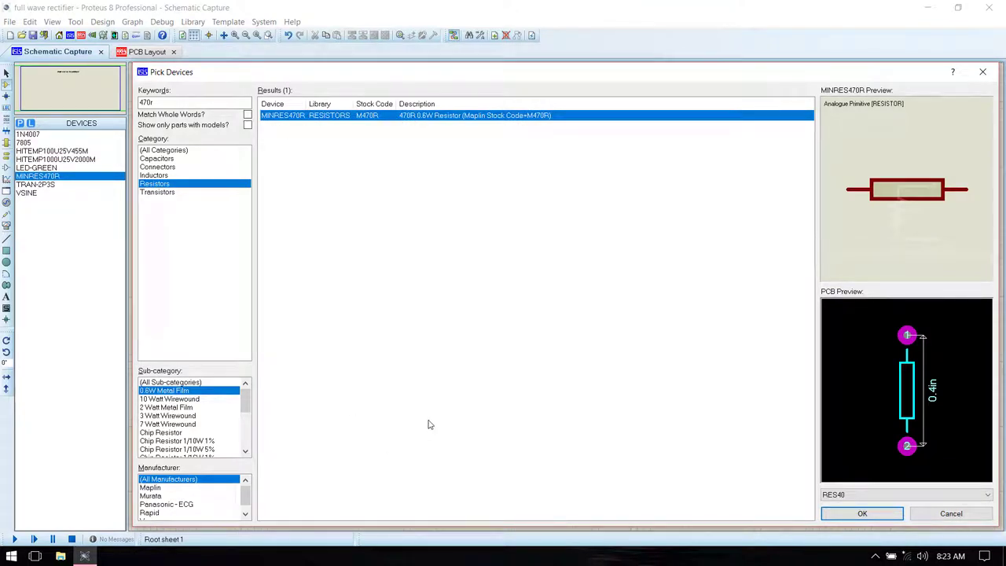
{"action": "left_click", "coordinate": [893, 516]}
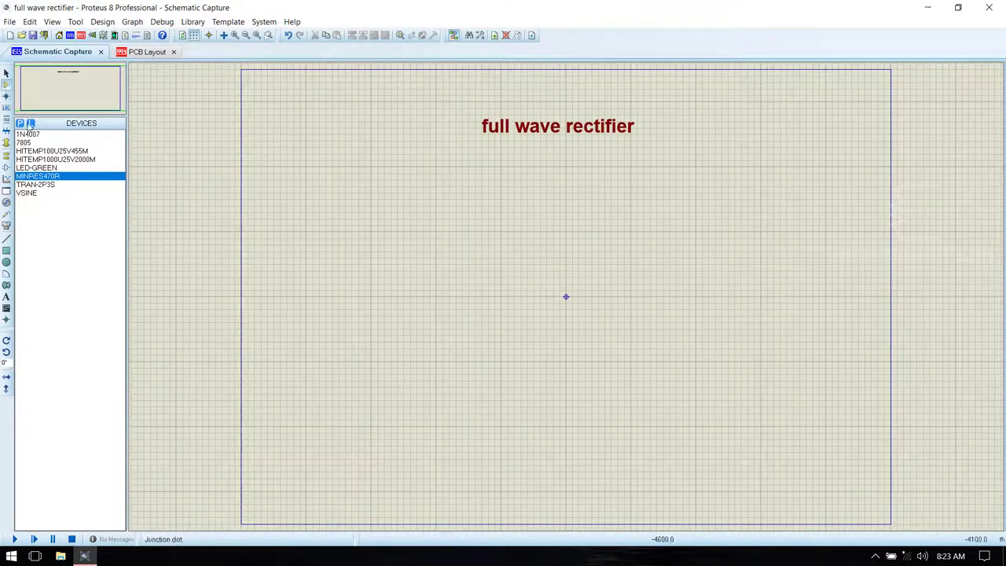
Place the VSINE source near the left edge of the schematic sheet and the TRAN-2P3S transformer just to its right.
{"action": "left_click", "coordinate": [42, 195]}
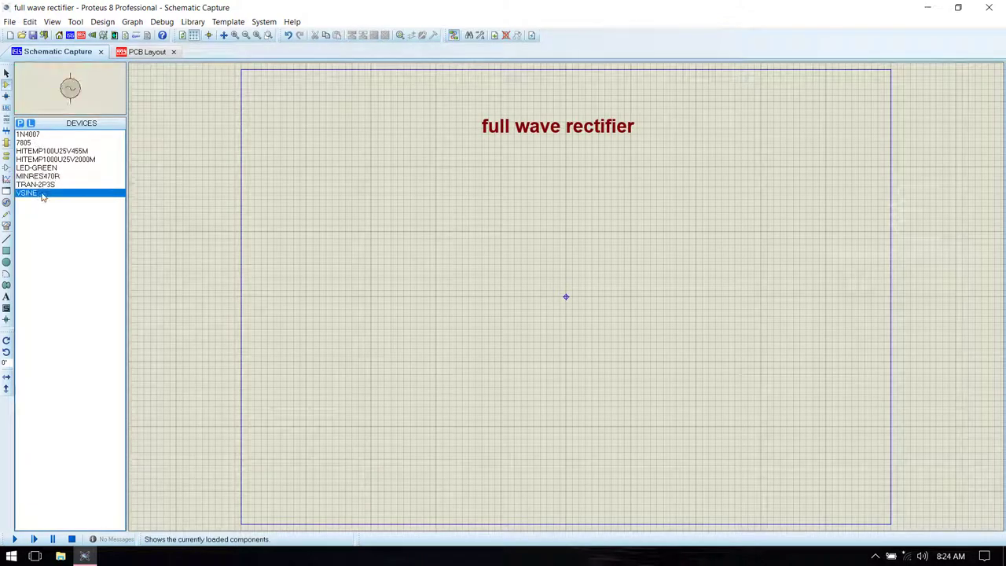
{"action": "left_click", "coordinate": [301, 269]}
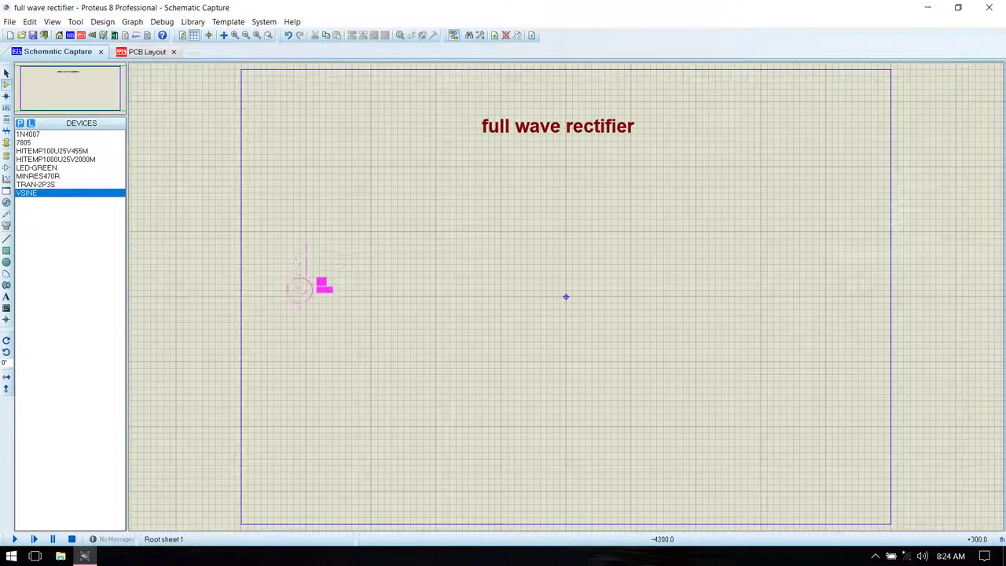
{"action": "left_click", "coordinate": [300, 303]}
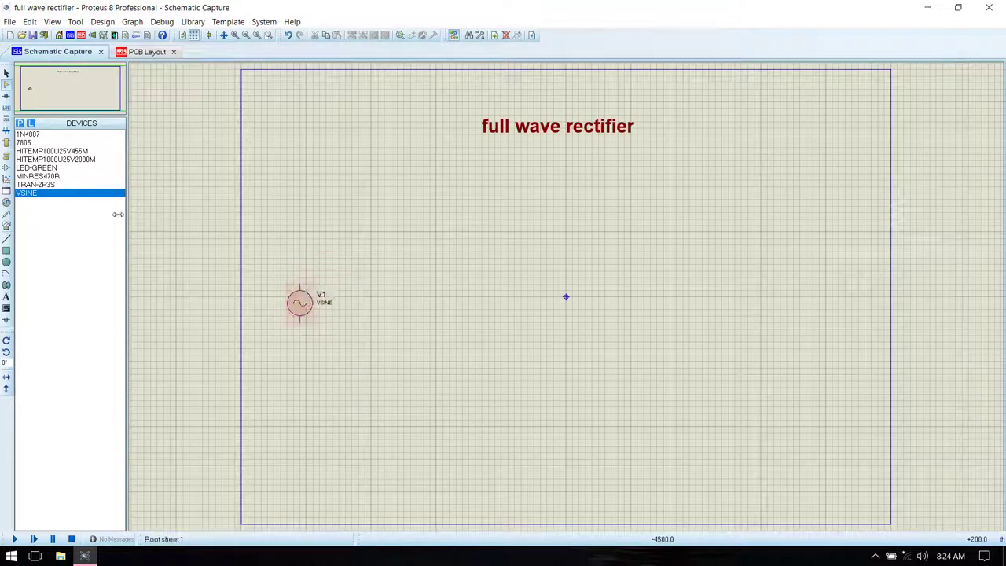
{"action": "left_click", "coordinate": [36, 186]}
{"action": "left_click", "coordinate": [359, 283]}
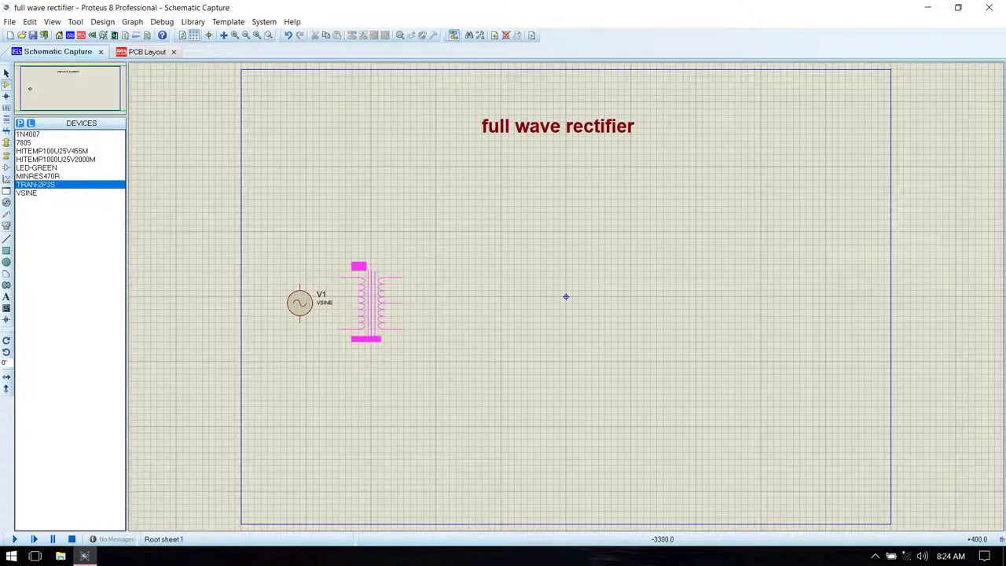
{"action": "left_click", "coordinate": [371, 303]}
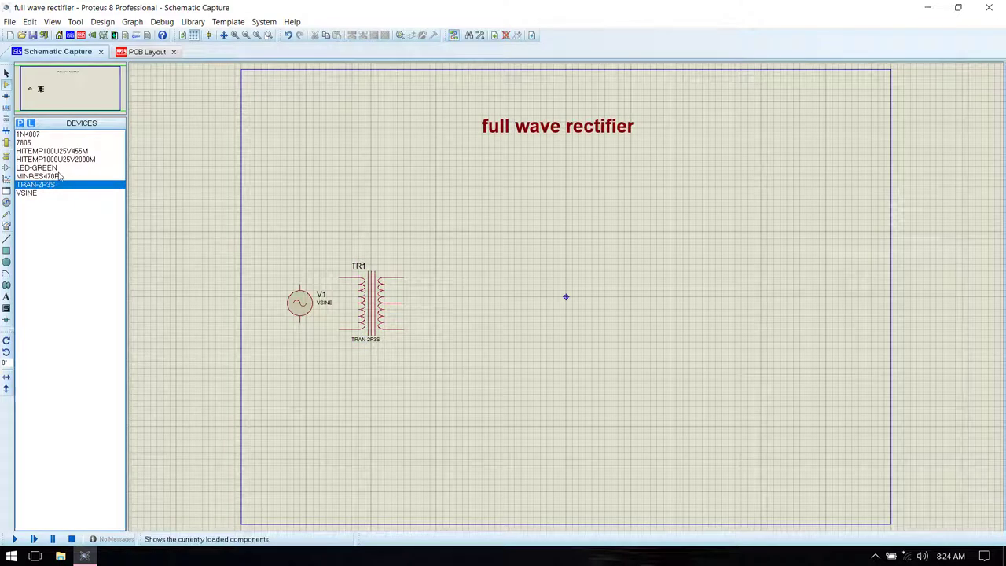
Place two 1N4007 diodes to the right of the transformer, one above and one below its secondary winding.
{"action": "left_click", "coordinate": [37, 135]}
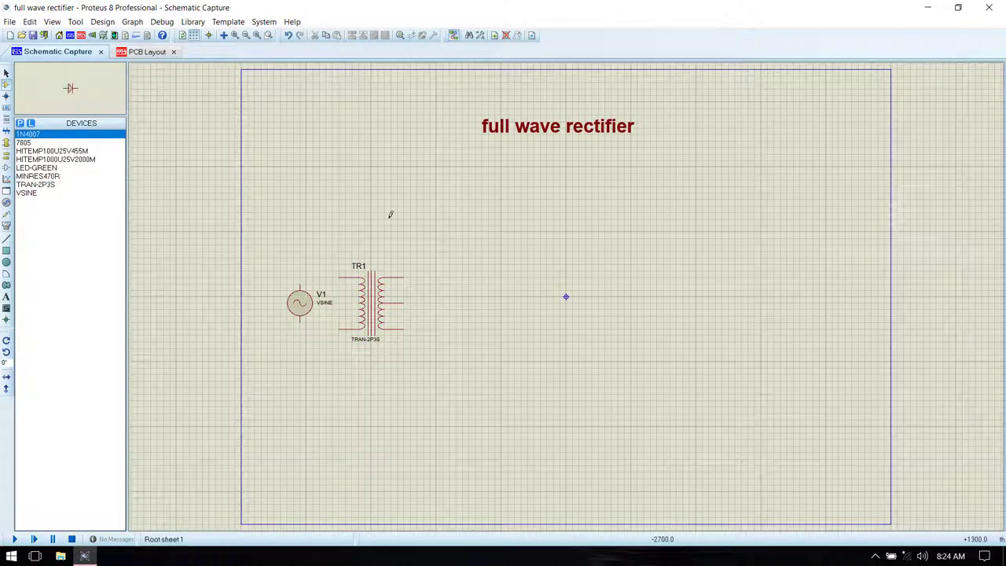
{"action": "left_click", "coordinate": [427, 255]}
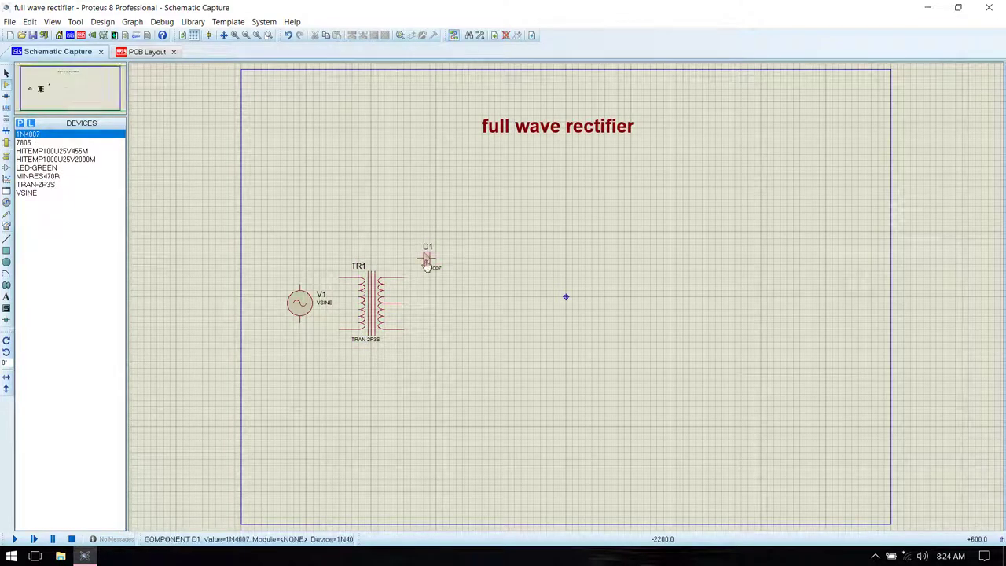
{"action": "left_click", "coordinate": [425, 339]}
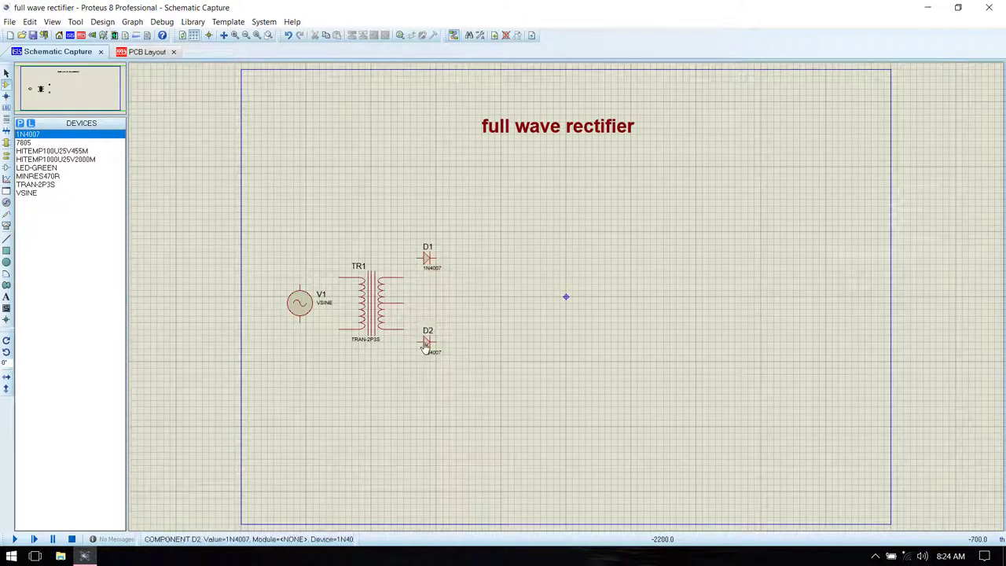
Place the HITEMP1000U25V2000M capacitor to the right of the diodes, midway between them in height, and rotate it clockwise.
{"action": "left_click", "coordinate": [44, 160]}
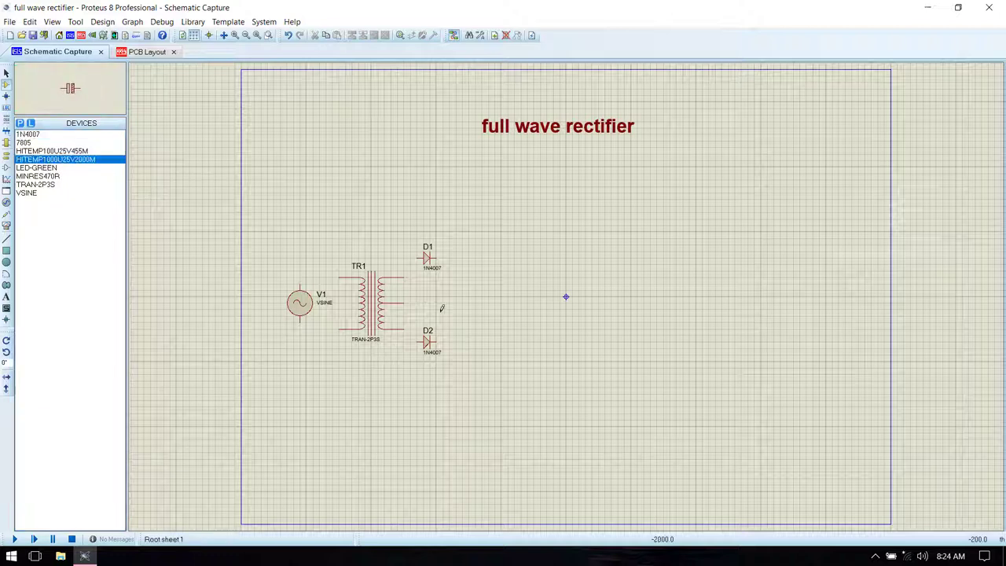
{"action": "left_click", "coordinate": [511, 292]}
{"action": "left_click", "coordinate": [510, 299]}
{"action": "right_click", "coordinate": [509, 299]}
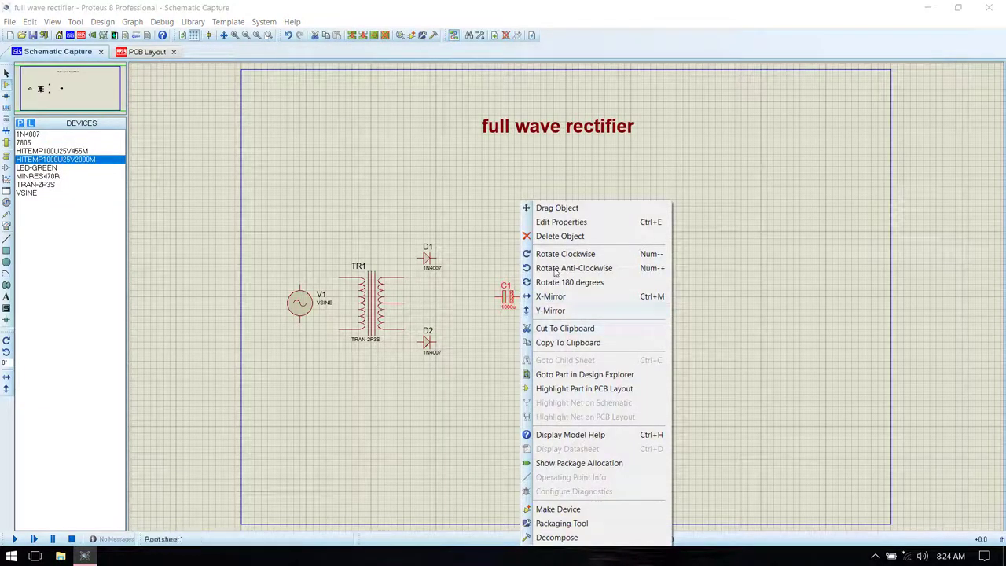
{"action": "left_click", "coordinate": [550, 254]}
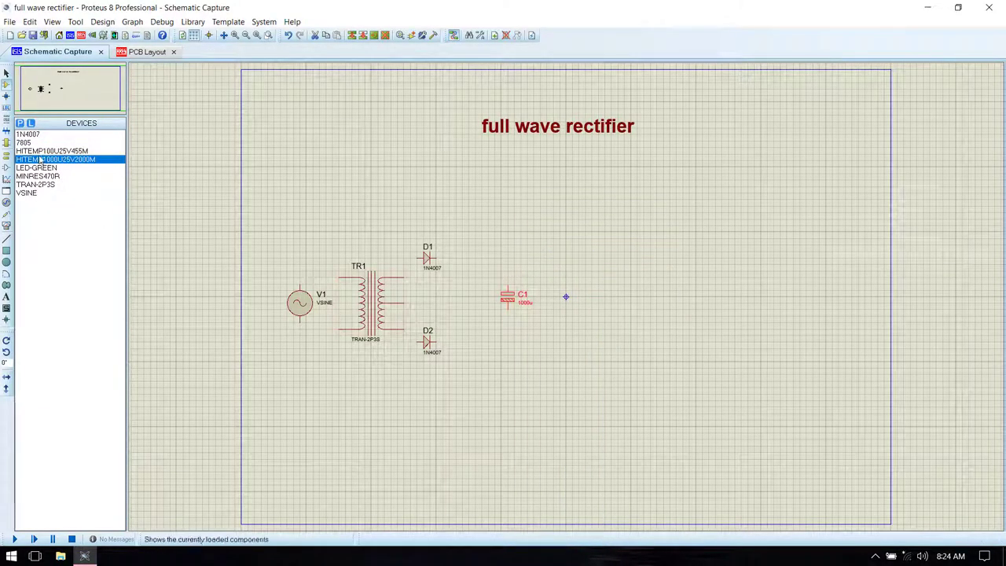
Place the 7805 regulator to the right of capacitor C1, with its input pin level with diode D1.
{"action": "left_click", "coordinate": [39, 143]}
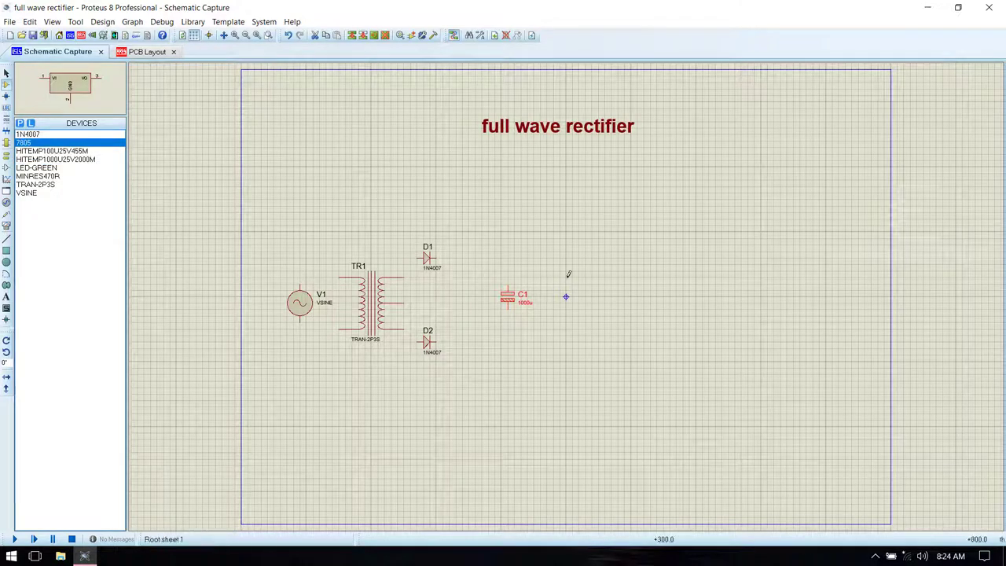
{"action": "left_click", "coordinate": [581, 255]}
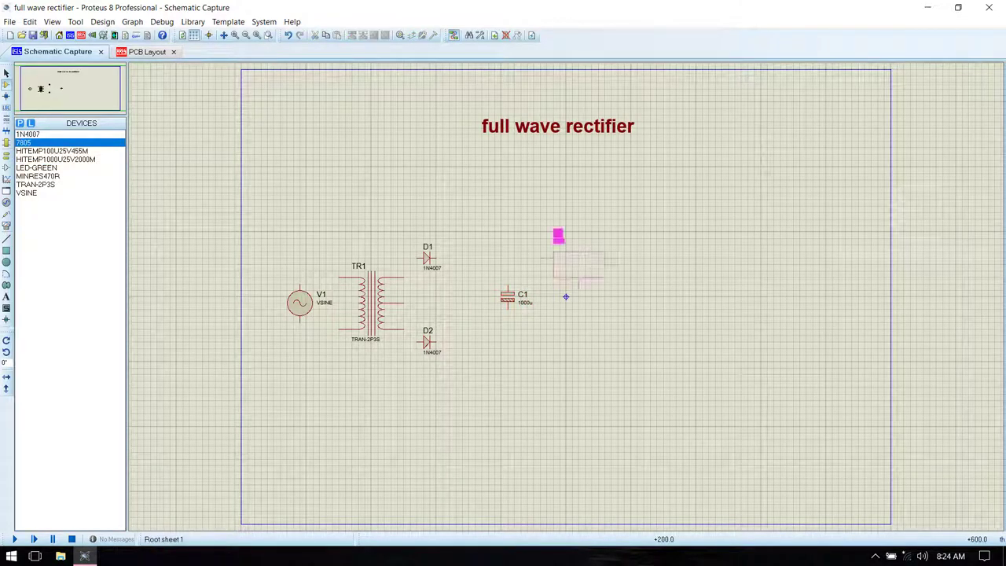
{"action": "left_click", "coordinate": [560, 237]}
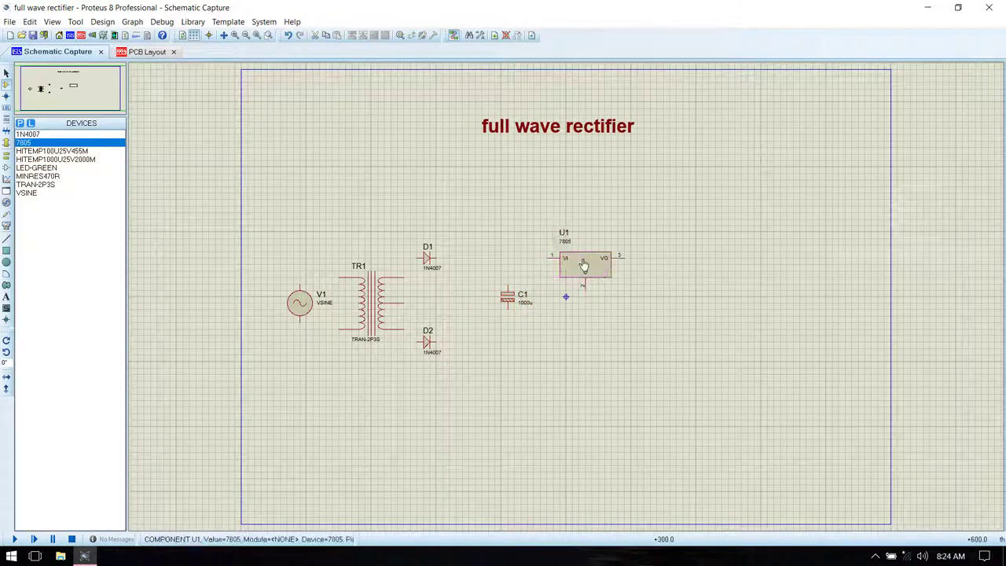
Place the HITEMP100U25V455M capacitor to the right of the 7805, level with C1, and rotate it clockwise.
{"action": "left_click", "coordinate": [35, 151]}
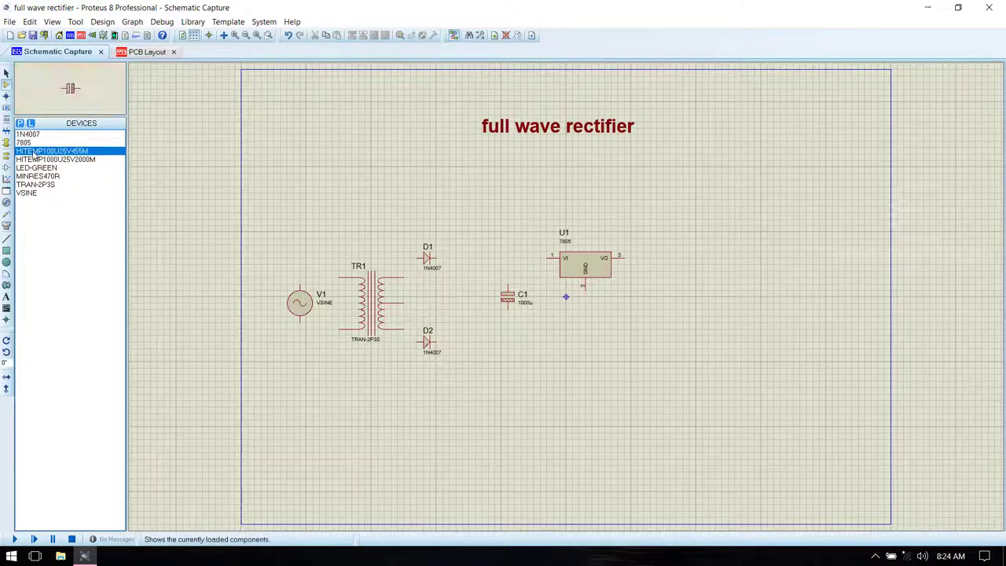
{"action": "left_click", "coordinate": [650, 286]}
{"action": "left_click", "coordinate": [650, 289]}
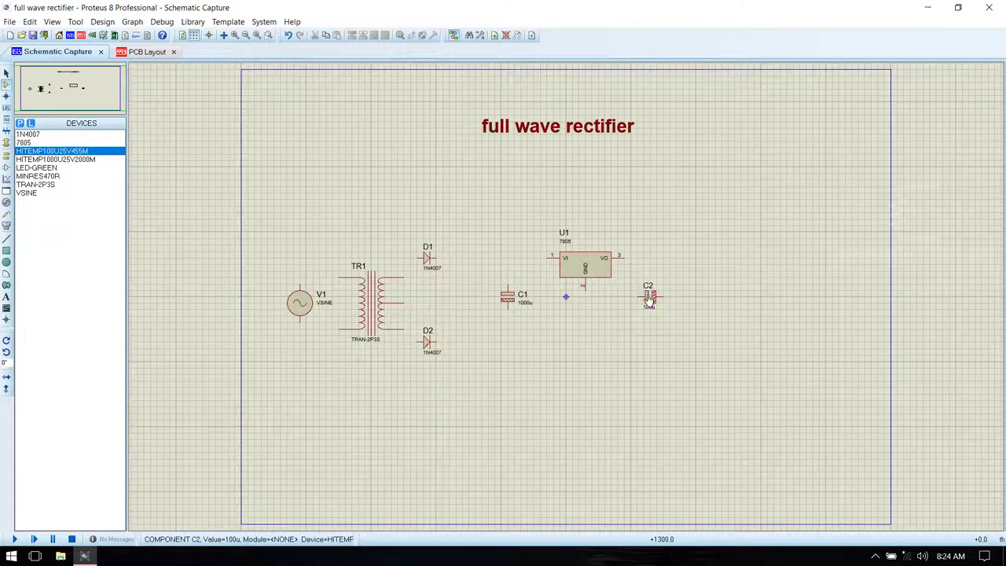
{"action": "right_click", "coordinate": [655, 293]}
{"action": "left_click", "coordinate": [722, 268]}
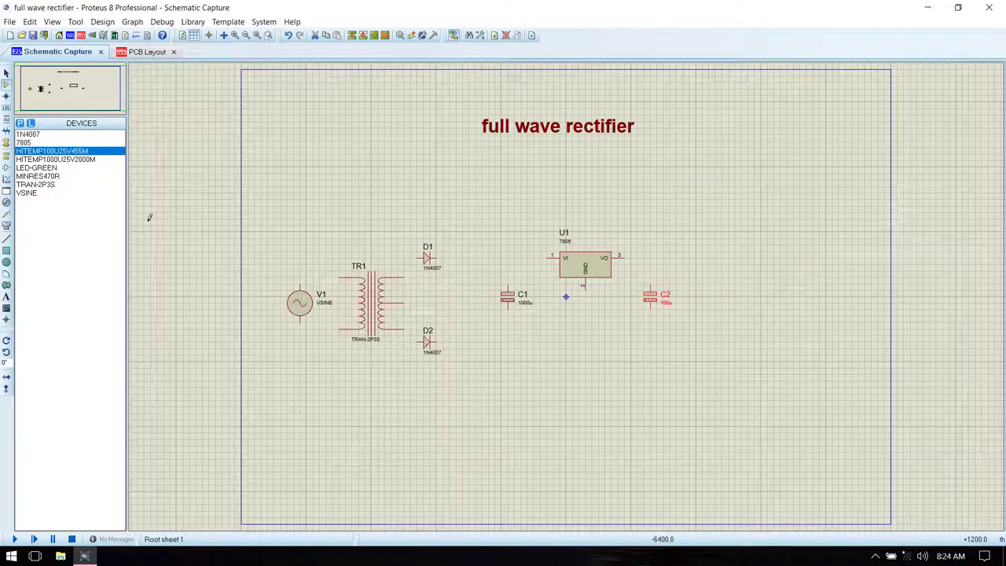
Place MINRES470R to the right of C2, rotate it to vertical, and place LED-GREEN directly below it.
{"action": "left_click", "coordinate": [35, 177]}
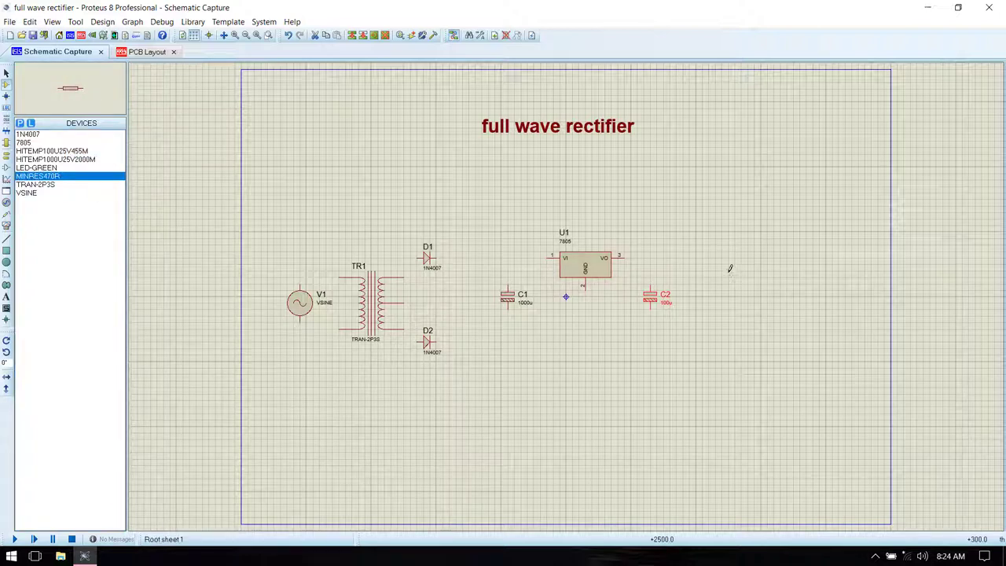
{"action": "left_click", "coordinate": [714, 275]}
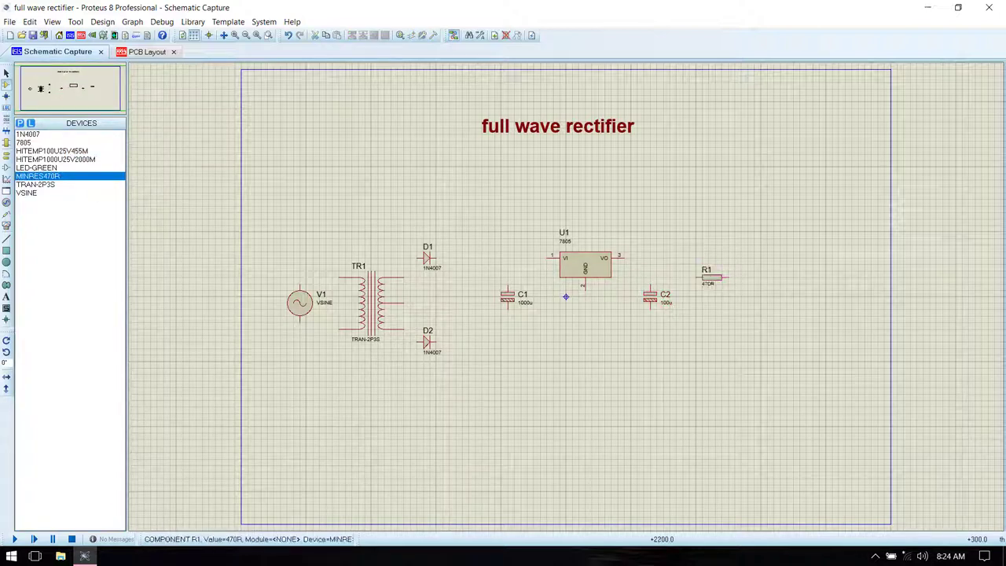
{"action": "right_click", "coordinate": [717, 277]}
{"action": "left_click", "coordinate": [751, 254]}
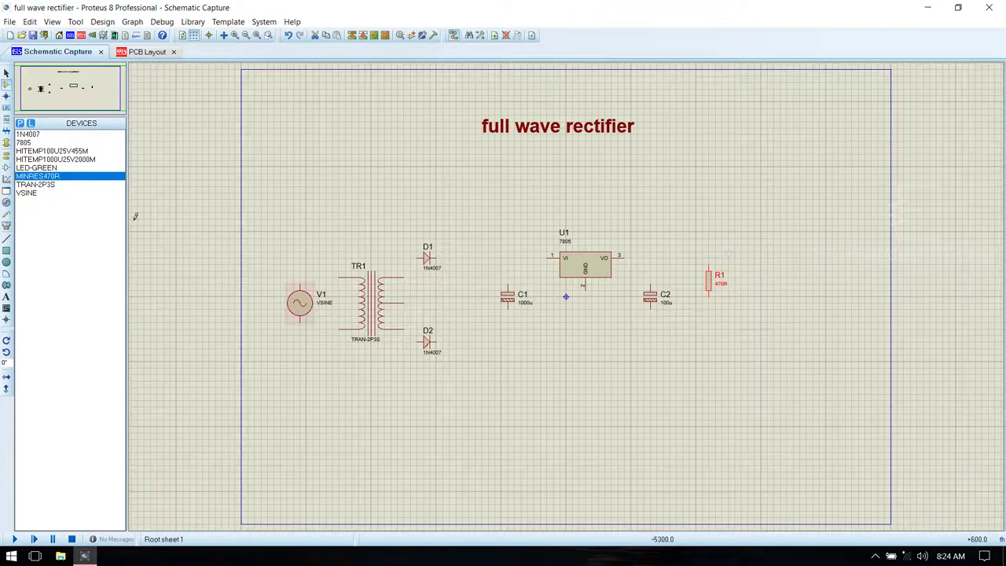
{"action": "left_click", "coordinate": [35, 168]}
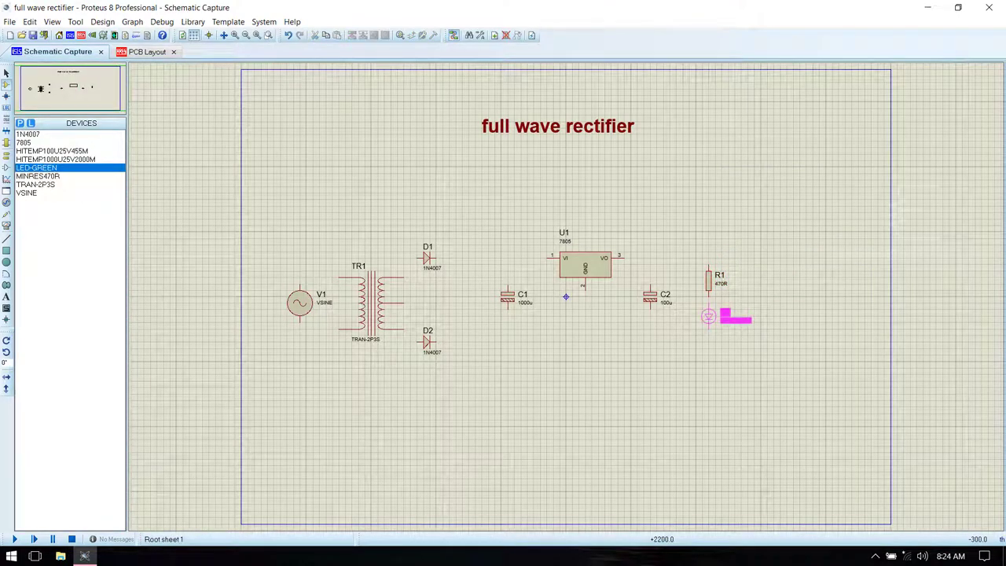
{"action": "left_click", "coordinate": [708, 317]}
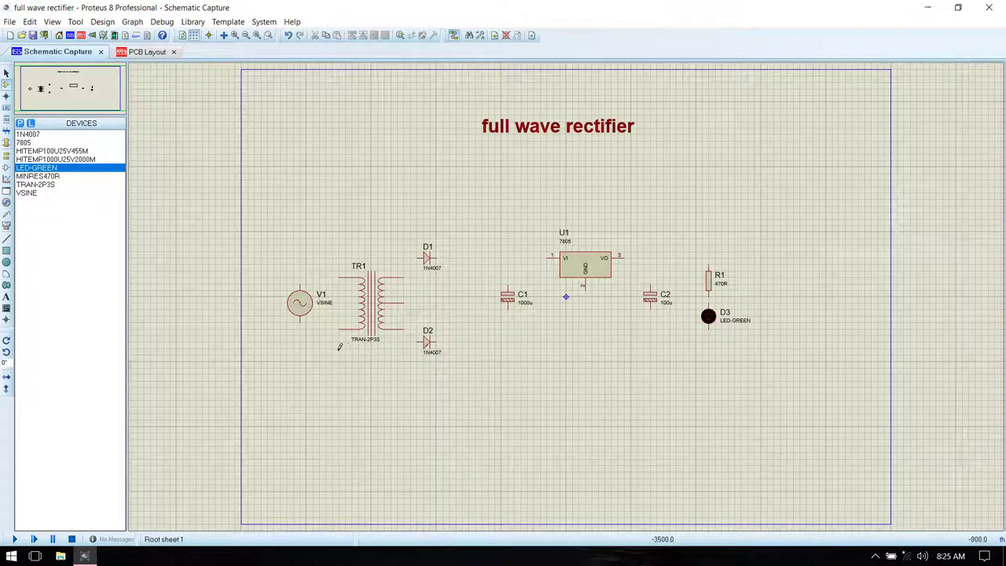
Wire both terminals of the V1 source to the ends of the transformer's primary winding.
{"action": "left_click", "coordinate": [299, 282]}
{"action": "left_click", "coordinate": [339, 277]}
{"action": "left_click", "coordinate": [299, 322]}
{"action": "left_click", "coordinate": [338, 329]}
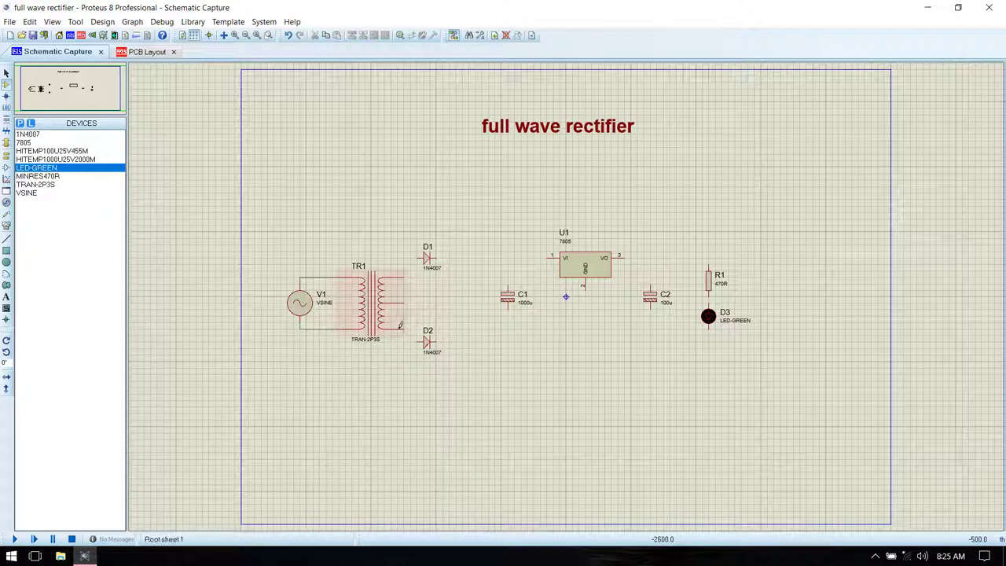
Wire the outer ends of the transformer's secondary winding to the anodes of D1 and D2.
{"action": "left_click", "coordinate": [403, 276]}
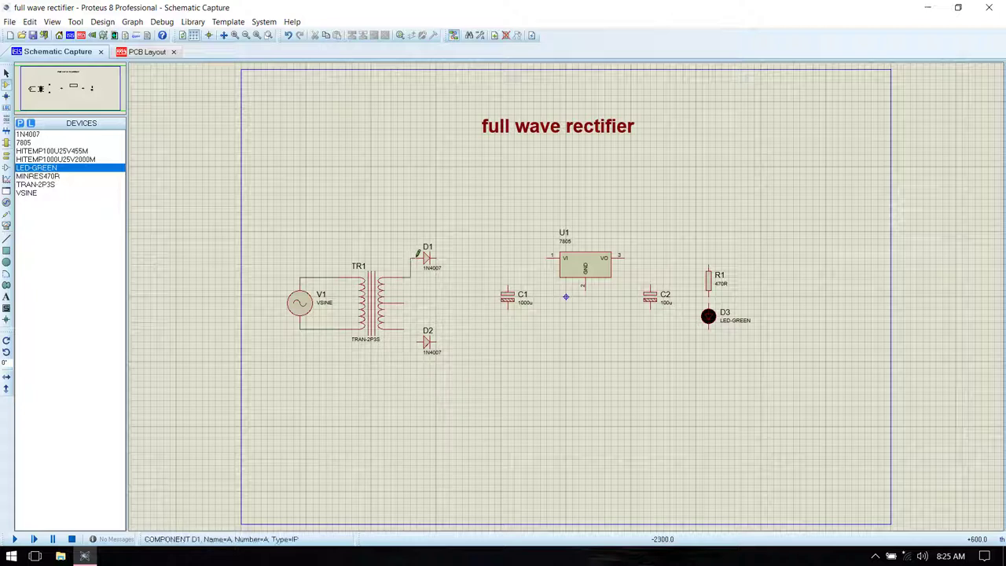
{"action": "left_click", "coordinate": [418, 259]}
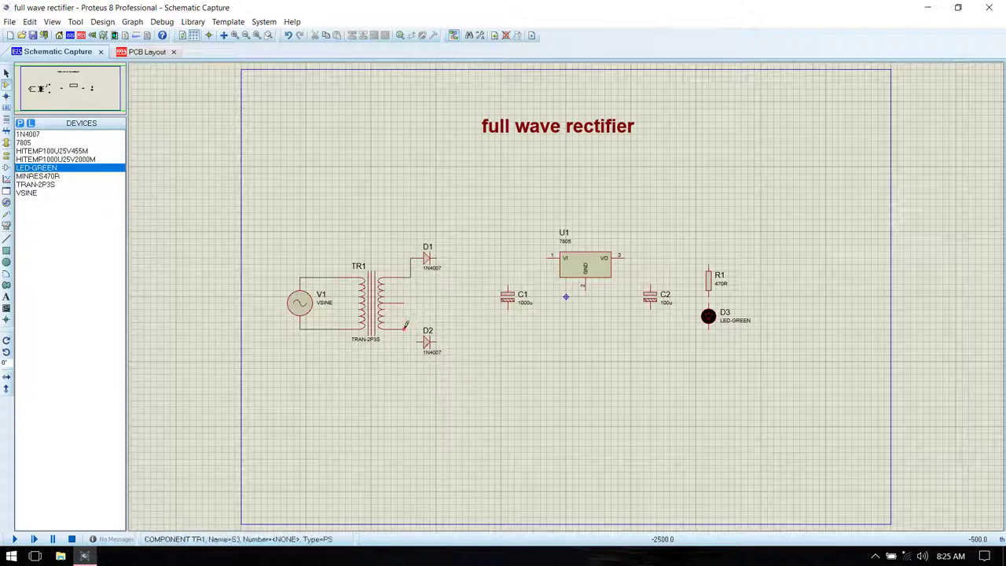
{"action": "left_click", "coordinate": [404, 328]}
{"action": "left_click", "coordinate": [420, 341]}
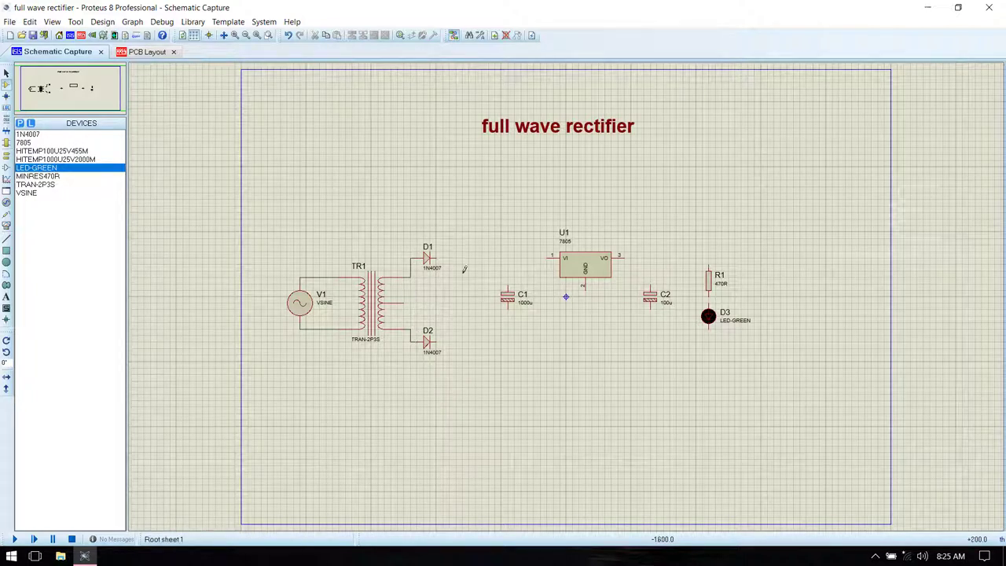
Wire D1's cathode to the 7805 input, and join C1's positive pin and D2's cathode to that line.
{"action": "left_click", "coordinate": [442, 257]}
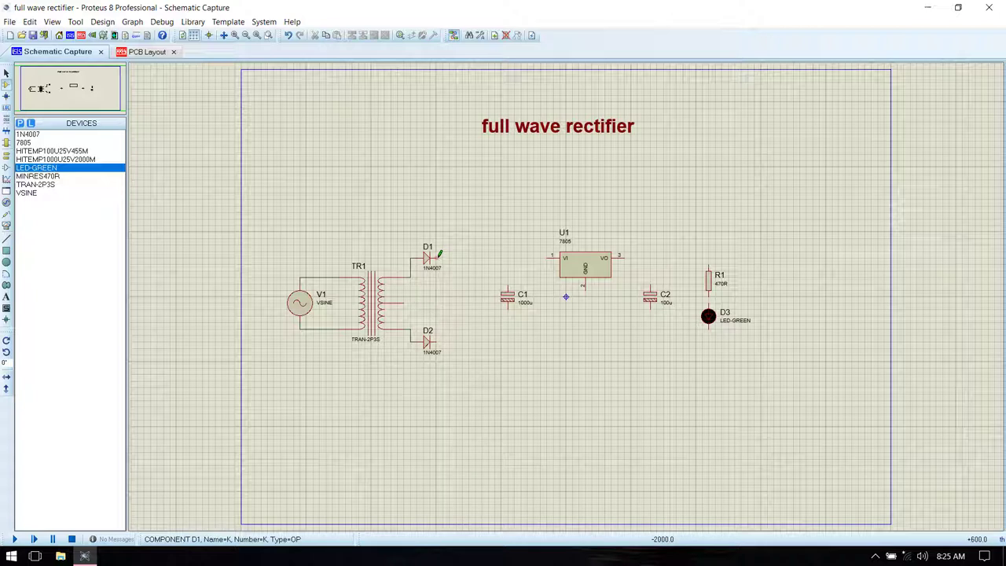
{"action": "left_click", "coordinate": [547, 259]}
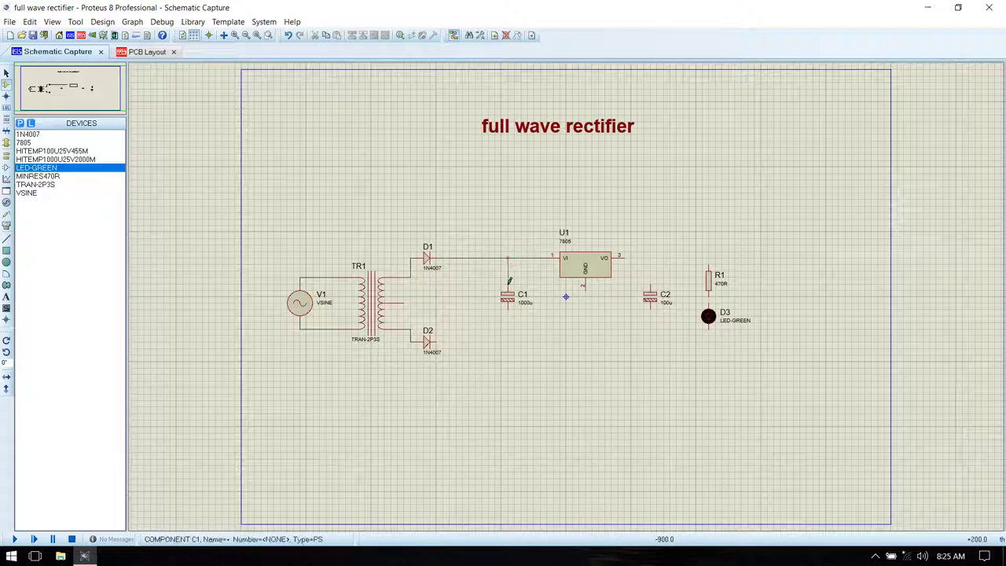
{"action": "left_click", "coordinate": [439, 341]}
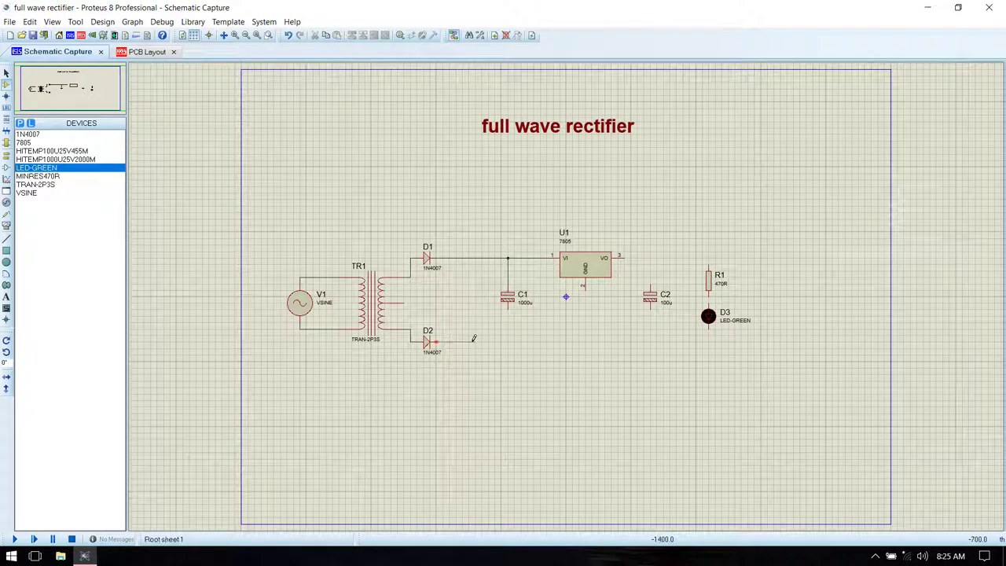
{"action": "left_click", "coordinate": [475, 258]}
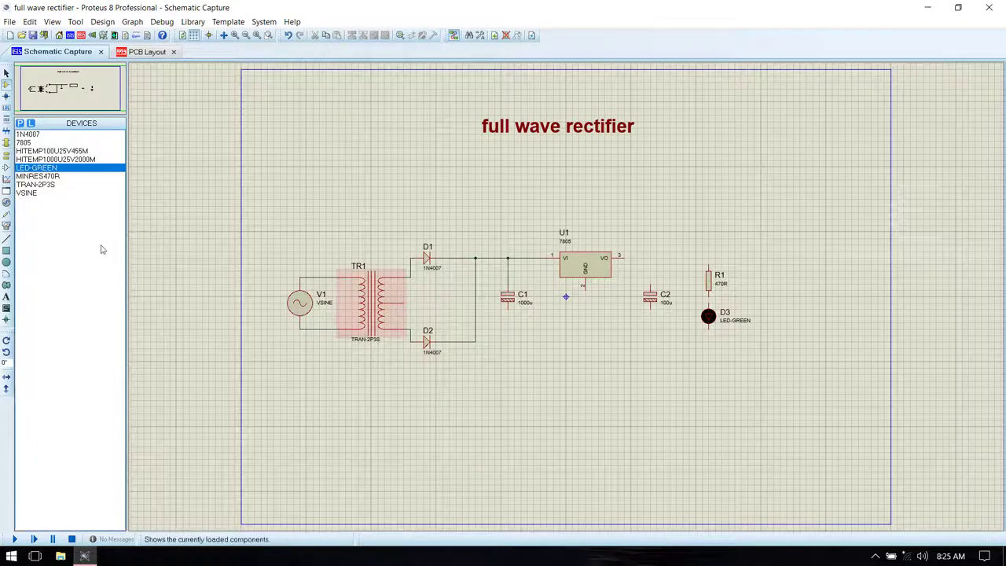
Wire C1's negative pin to the 7805 GND pin and extend that line to C2's negative pin.
{"action": "left_click", "coordinate": [509, 309]}
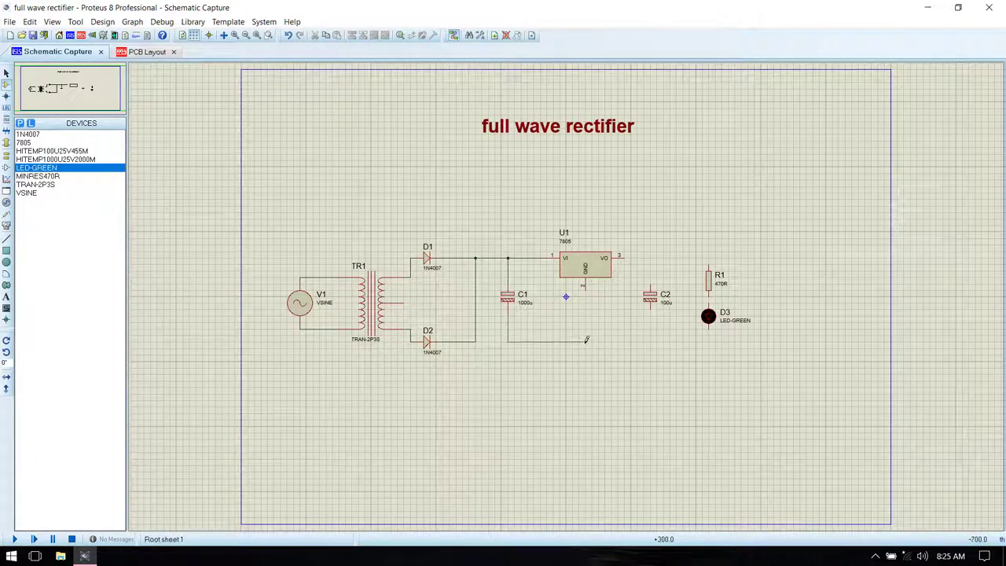
{"action": "left_click", "coordinate": [585, 285]}
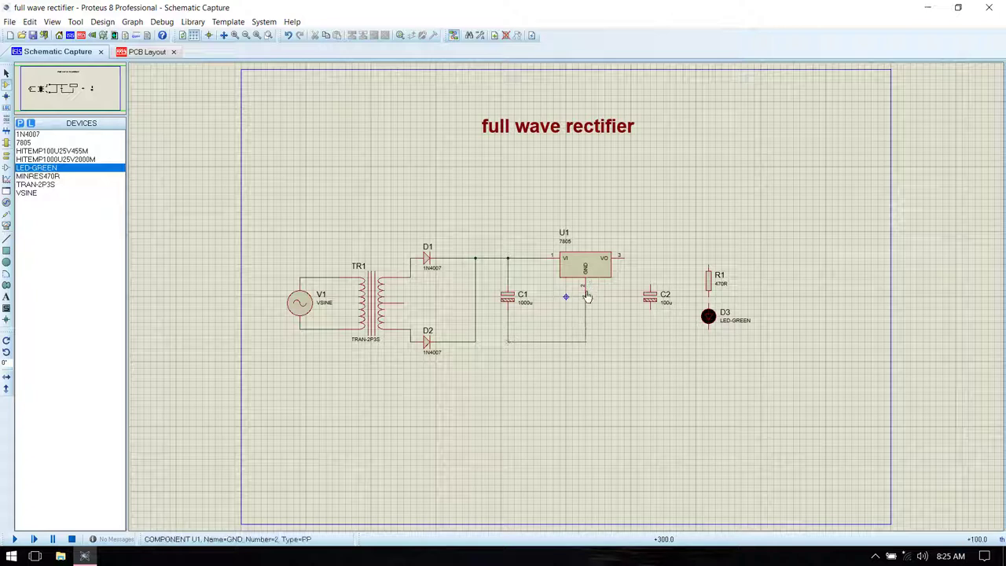
{"action": "left_click", "coordinate": [586, 341]}
{"action": "left_click", "coordinate": [650, 308]}
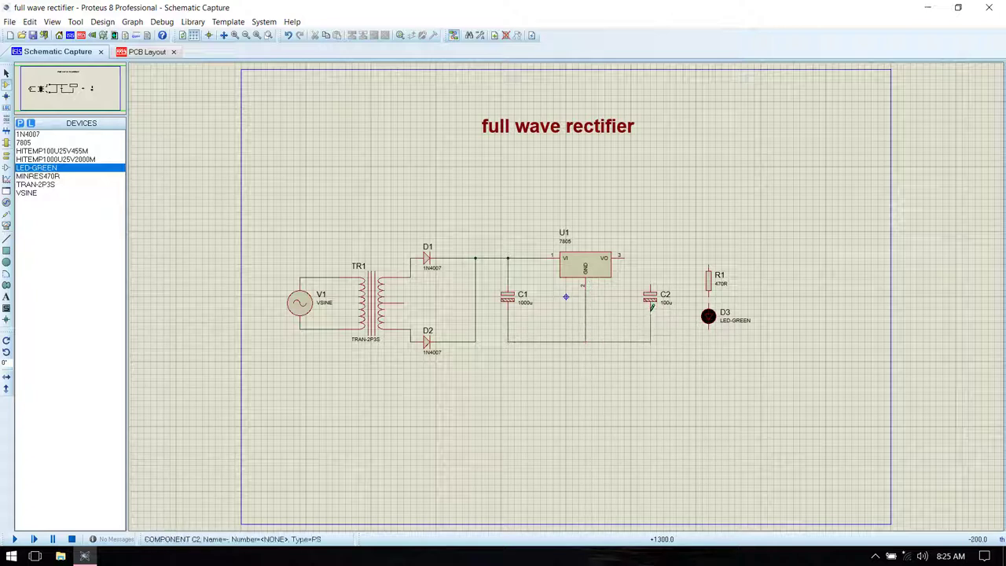
Wire the 7805 output to C2's positive pin and to the upper end of resistor R1.
{"action": "left_click", "coordinate": [622, 255]}
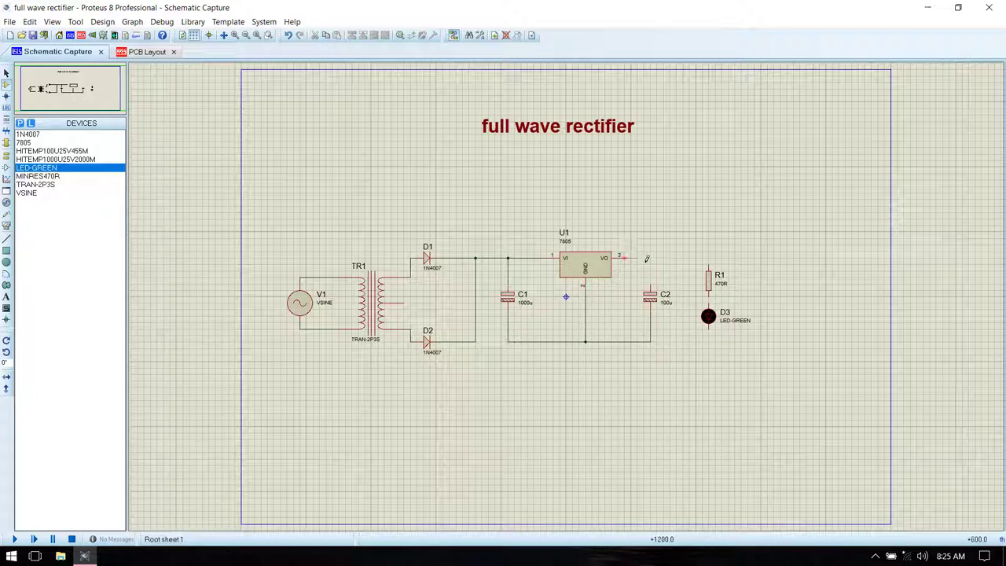
{"action": "left_click", "coordinate": [650, 286]}
{"action": "left_click", "coordinate": [651, 271]}
{"action": "left_click", "coordinate": [710, 259]}
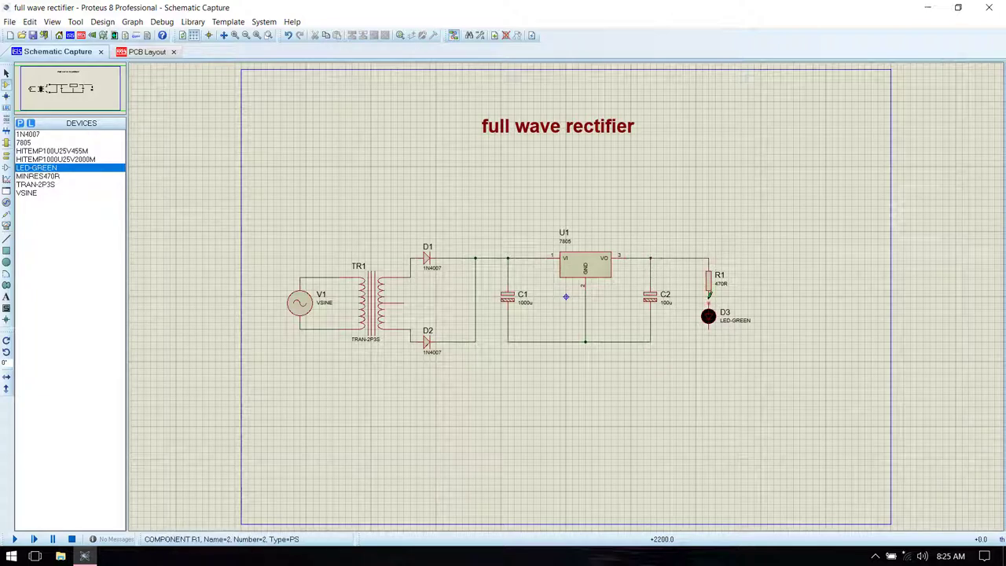
Wire R1's lower end to LED D3's anode and D3's cathode to the common line at C2's negative side.
{"action": "left_click", "coordinate": [709, 296]}
{"action": "left_click", "coordinate": [709, 310]}
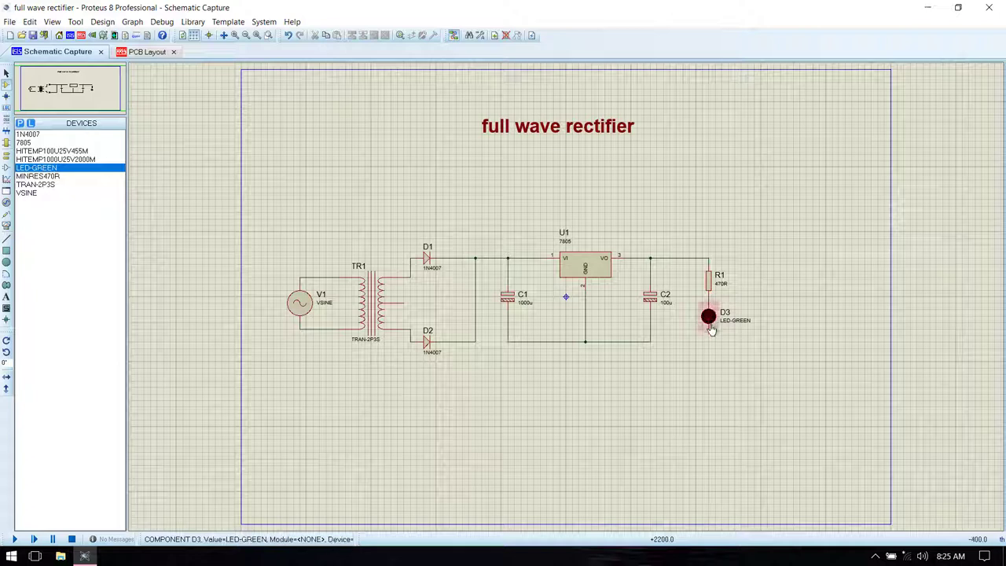
{"action": "left_click", "coordinate": [650, 341]}
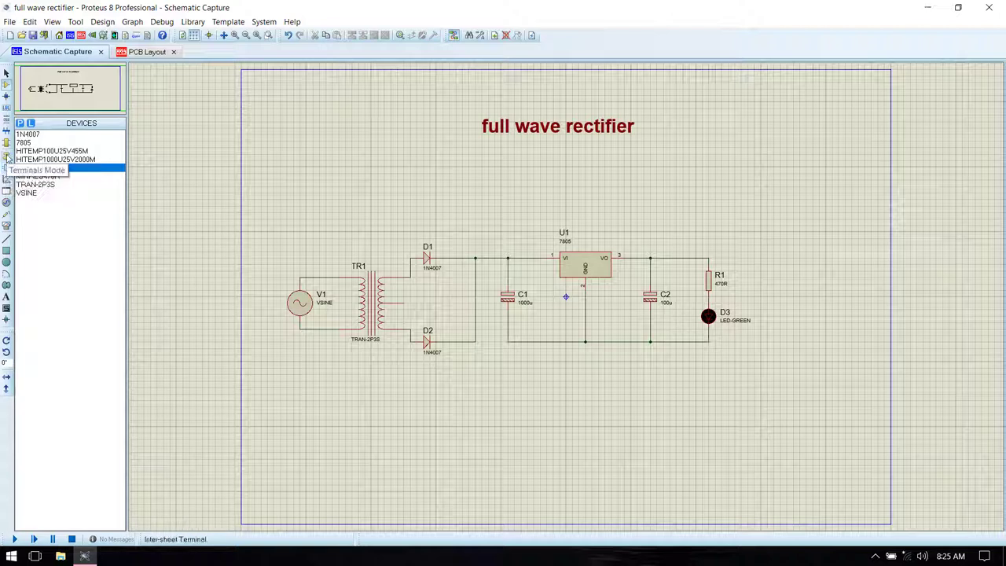
Place a GROUND terminal between D1 and D2 and wire it to the transformer's secondary centre tap.
{"action": "left_click", "coordinate": [6, 155]}
{"action": "left_click", "coordinate": [33, 176]}
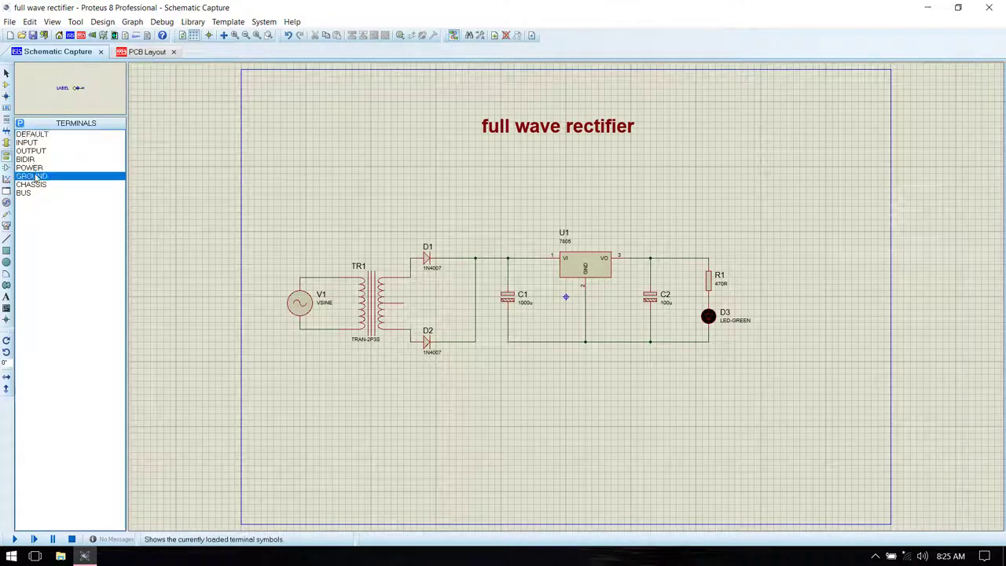
{"action": "left_click", "coordinate": [435, 305]}
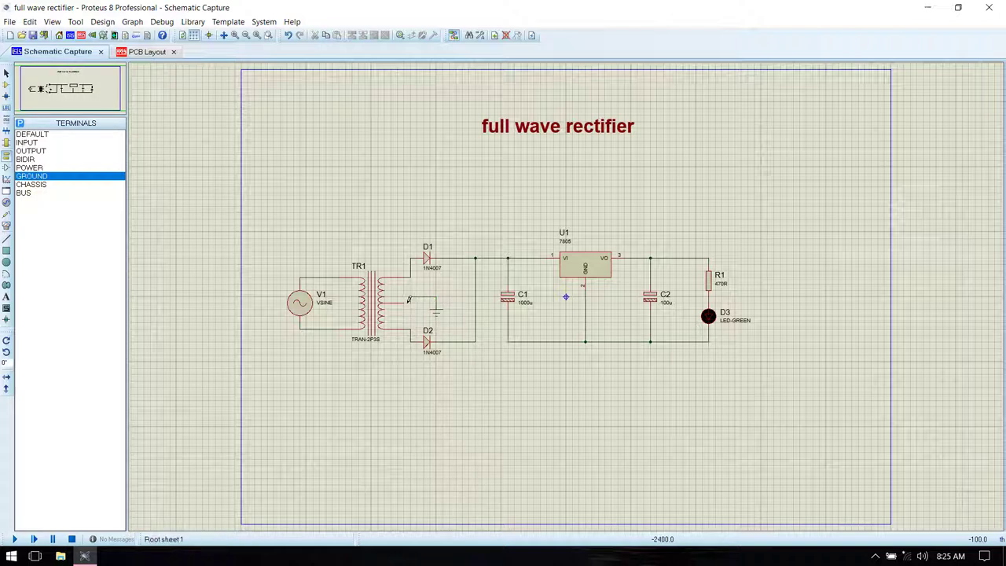
{"action": "left_click", "coordinate": [409, 300]}
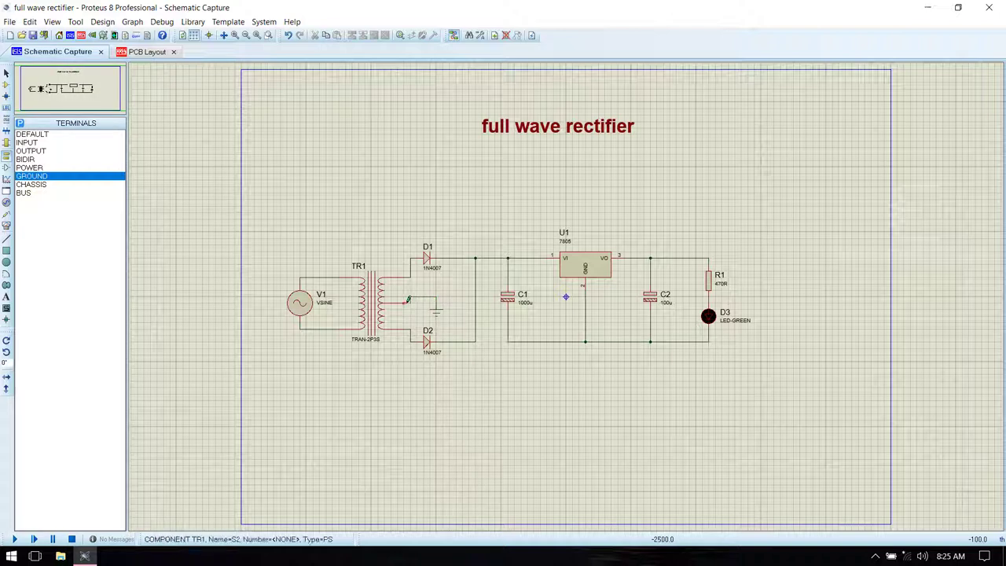
Place a second GROUND terminal below the 7805 and wire it to the common line.
{"action": "left_click", "coordinate": [585, 358]}
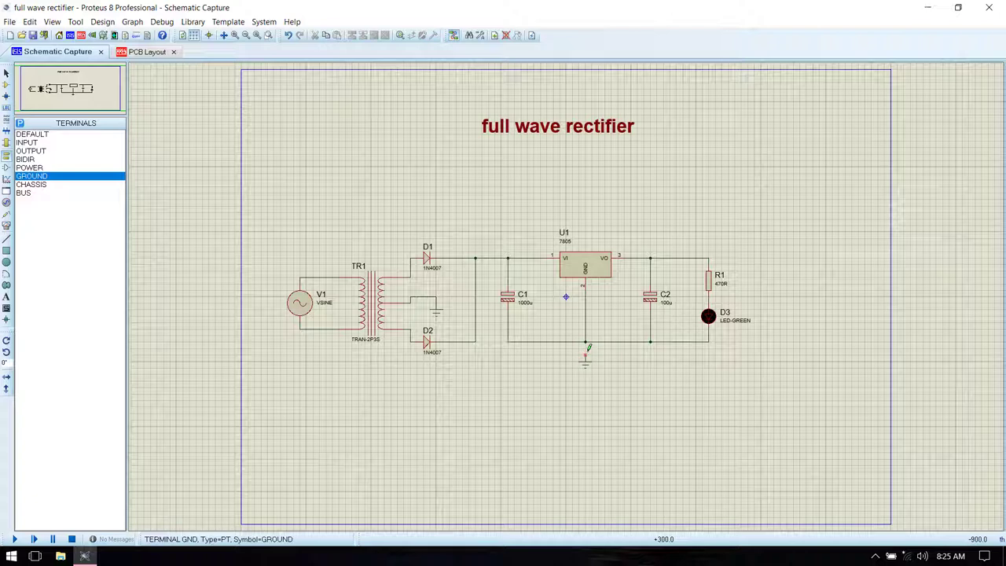
{"action": "left_click", "coordinate": [586, 352]}
{"action": "left_click", "coordinate": [585, 342]}
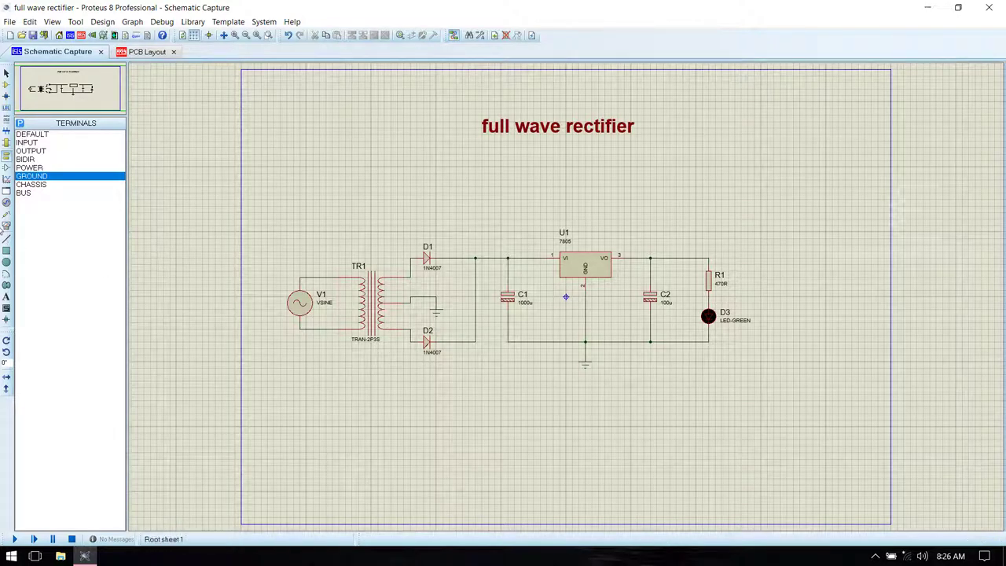
Place an AC VOLTMETER beside V1 on the side away from the transformer and wire it across the source's two terminals.
{"action": "left_click", "coordinate": [6, 227]}
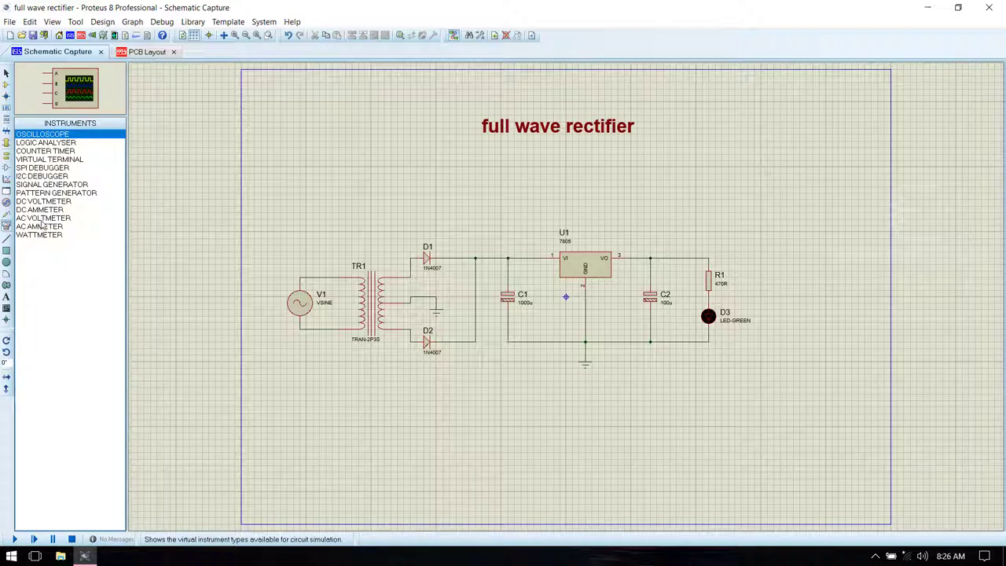
{"action": "left_click", "coordinate": [41, 219]}
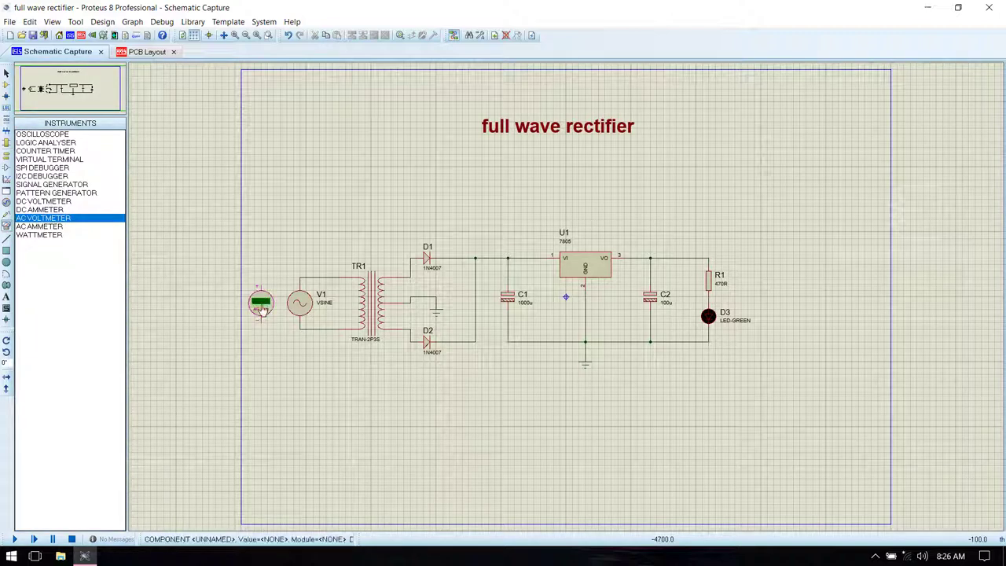
{"action": "left_click", "coordinate": [261, 307]}
{"action": "left_click", "coordinate": [261, 280]}
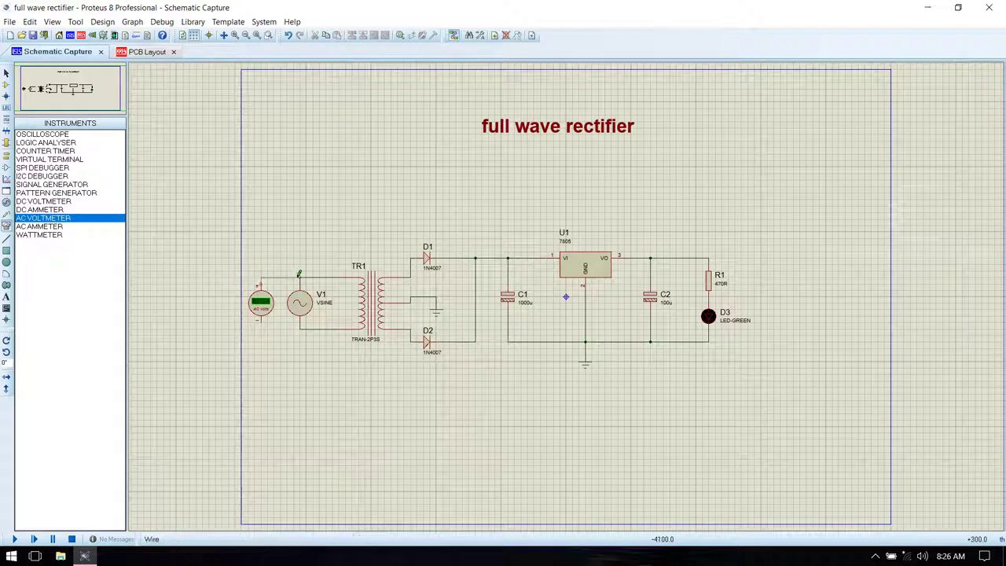
{"action": "left_click", "coordinate": [300, 277]}
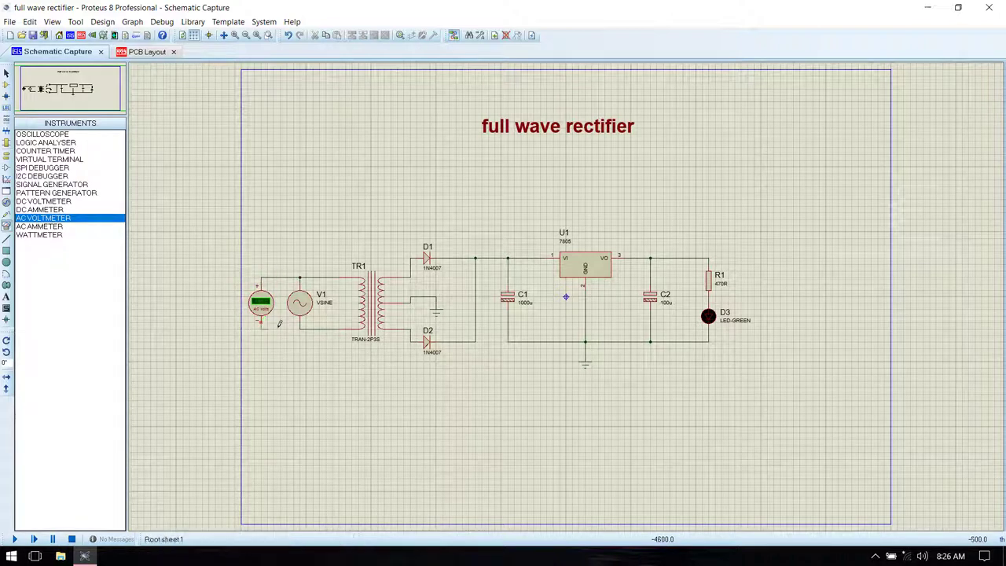
{"action": "left_click", "coordinate": [261, 324]}
{"action": "left_click", "coordinate": [300, 329]}
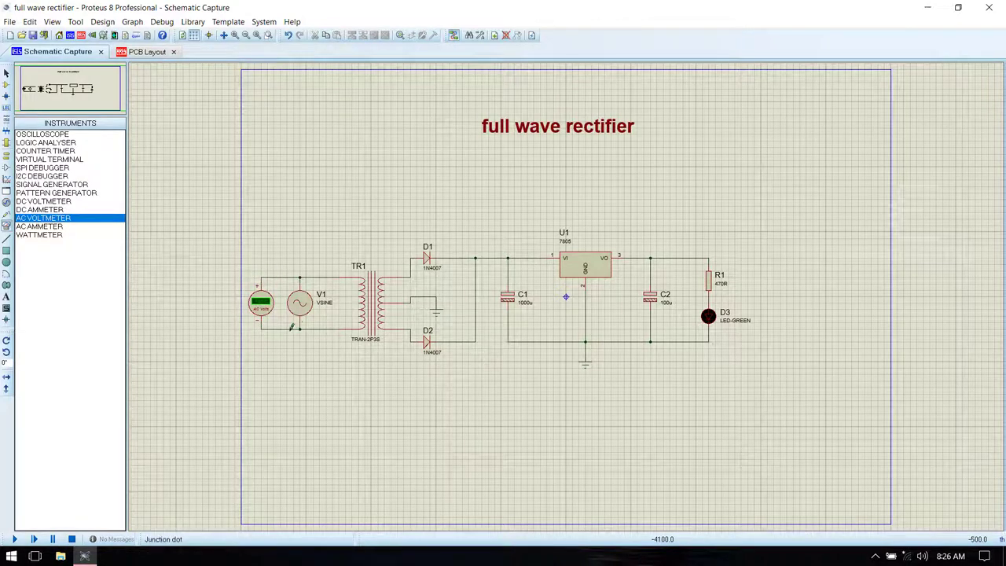
Place a DC VOLTMETER beyond R1 and D3 and wire it between the 7805 output line and the common line.
{"action": "left_click", "coordinate": [39, 201]}
{"action": "left_click", "coordinate": [781, 297]}
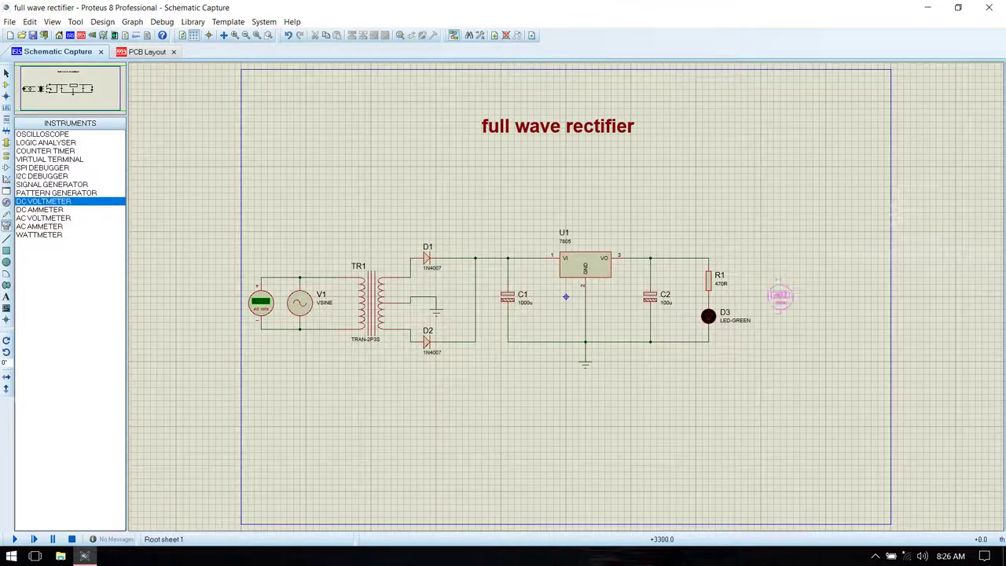
{"action": "left_click", "coordinate": [781, 297]}
{"action": "left_click", "coordinate": [781, 277]}
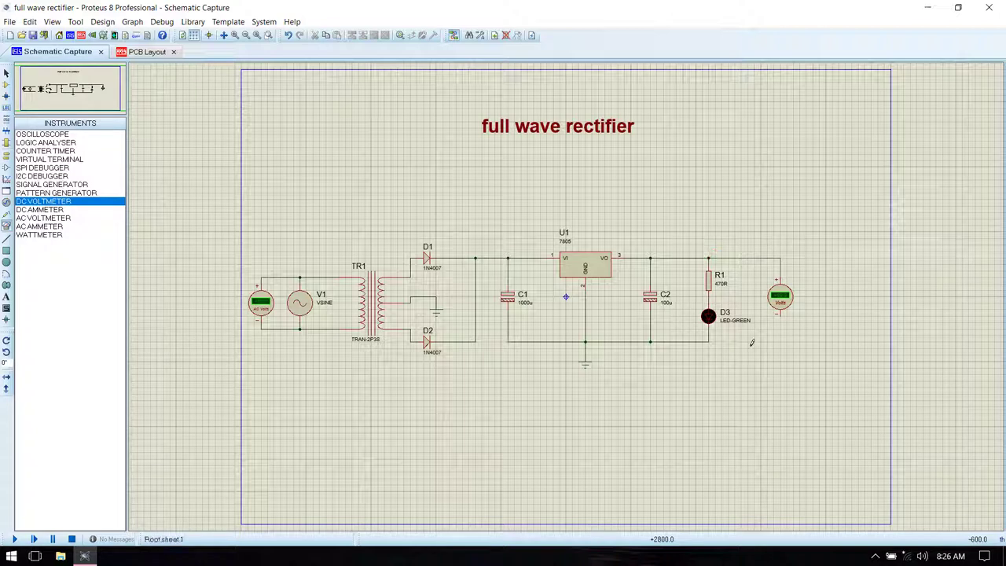
{"action": "left_click", "coordinate": [782, 316]}
{"action": "left_click", "coordinate": [710, 340]}
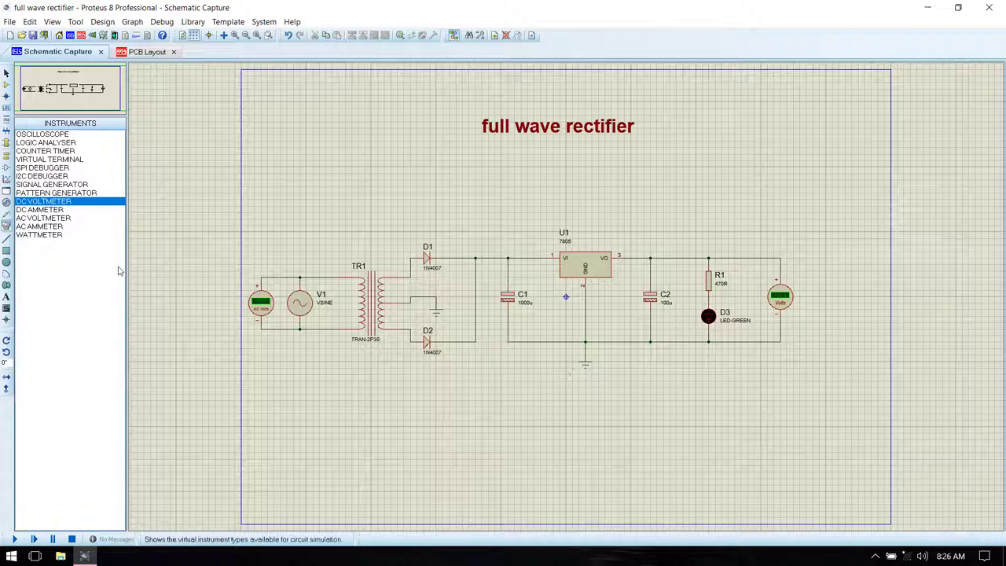
Place an OSCILLOSCOPE below the circuit, wiring channel A to D2's anode and channel B to D2's cathode line.
{"action": "left_click", "coordinate": [43, 134]}
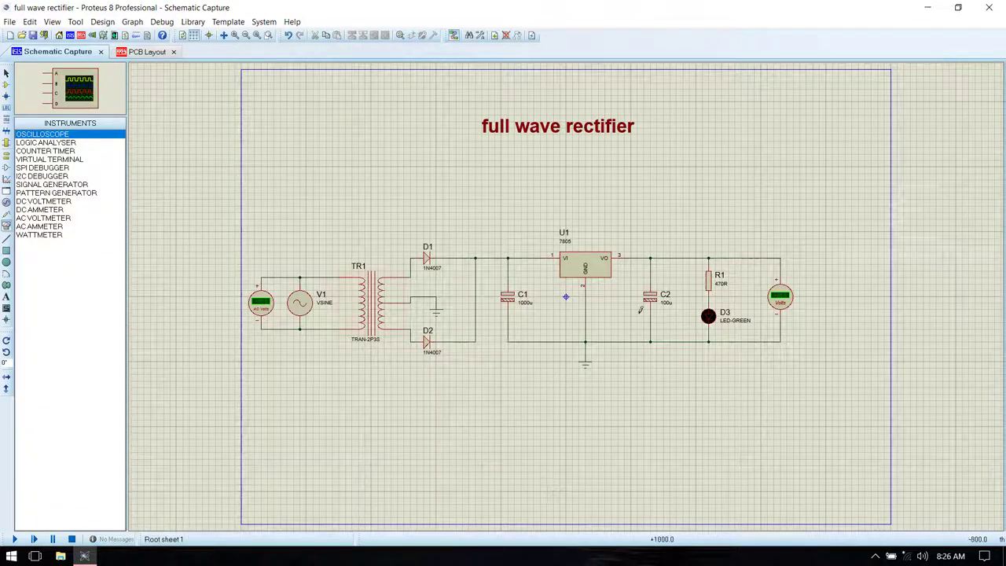
{"action": "left_click", "coordinate": [594, 435]}
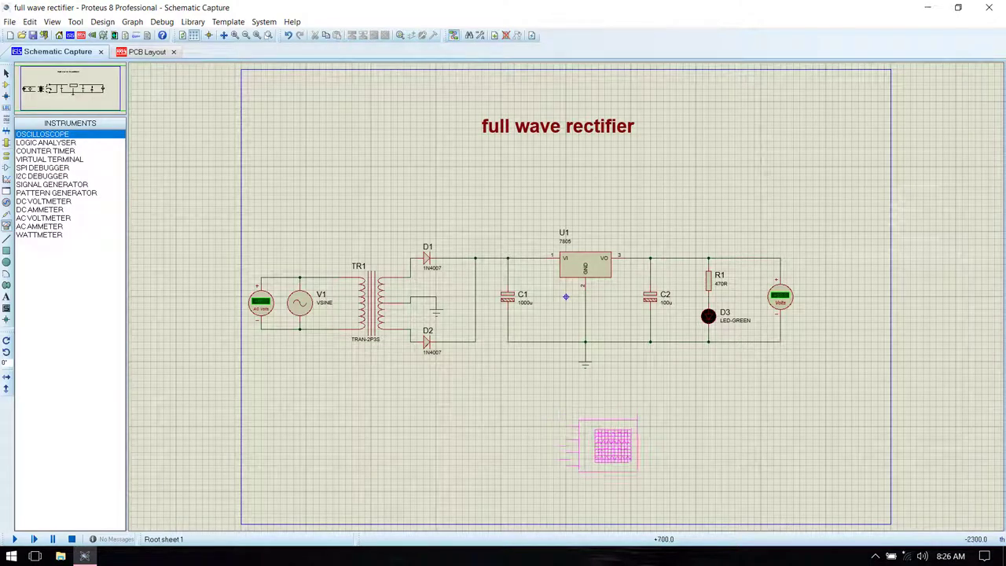
{"action": "left_click", "coordinate": [609, 446]}
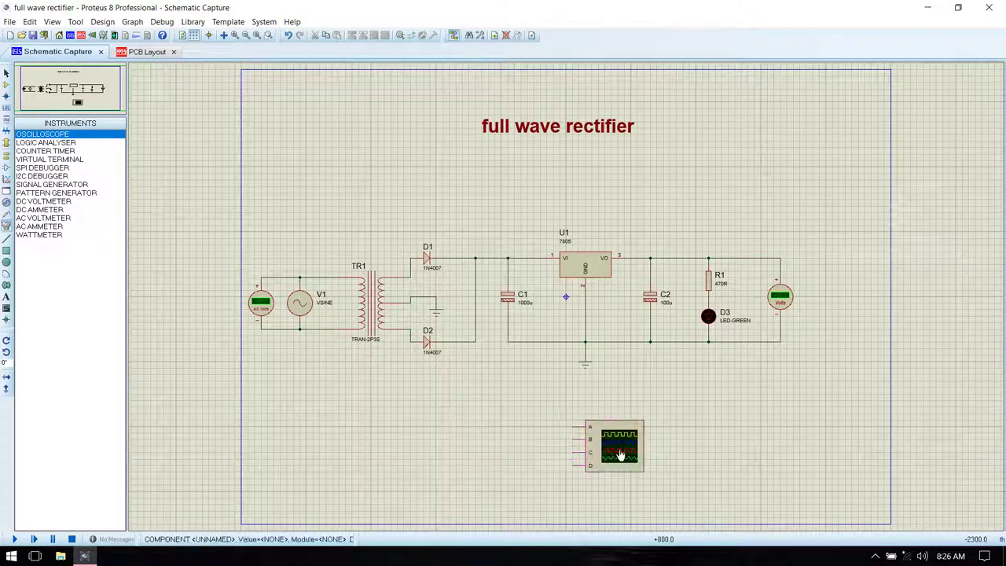
{"action": "left_click", "coordinate": [575, 425]}
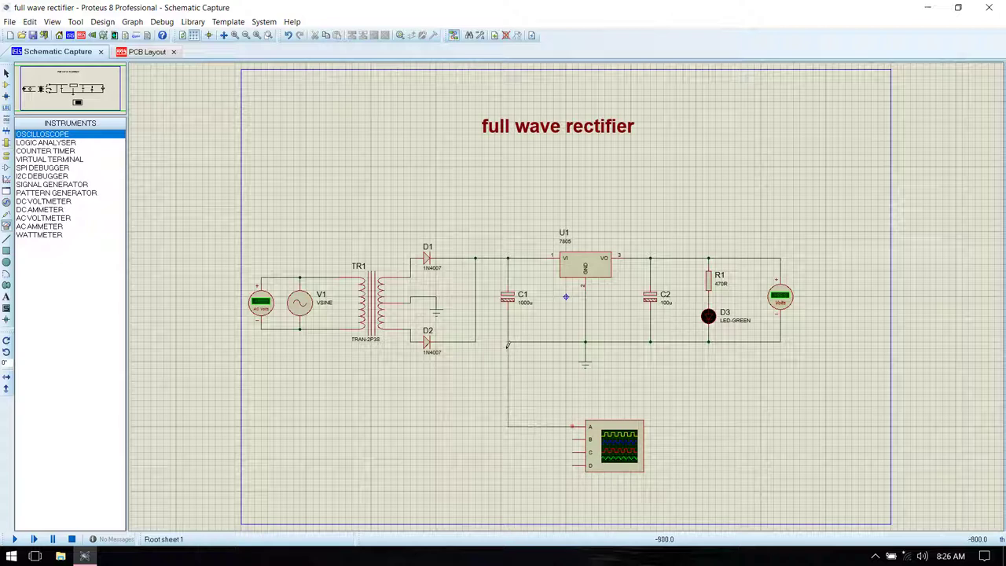
{"action": "left_click", "coordinate": [410, 342]}
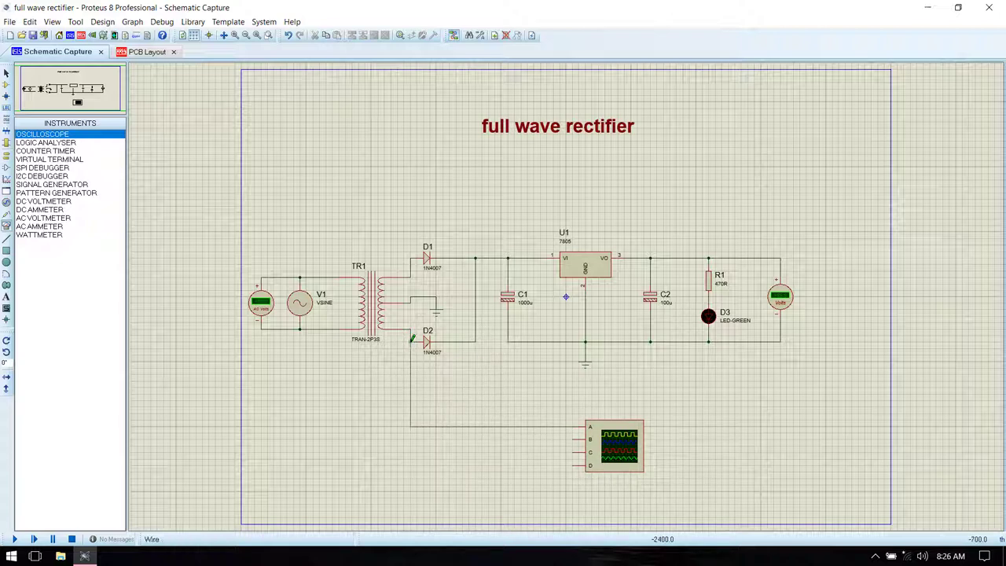
{"action": "left_click", "coordinate": [573, 437]}
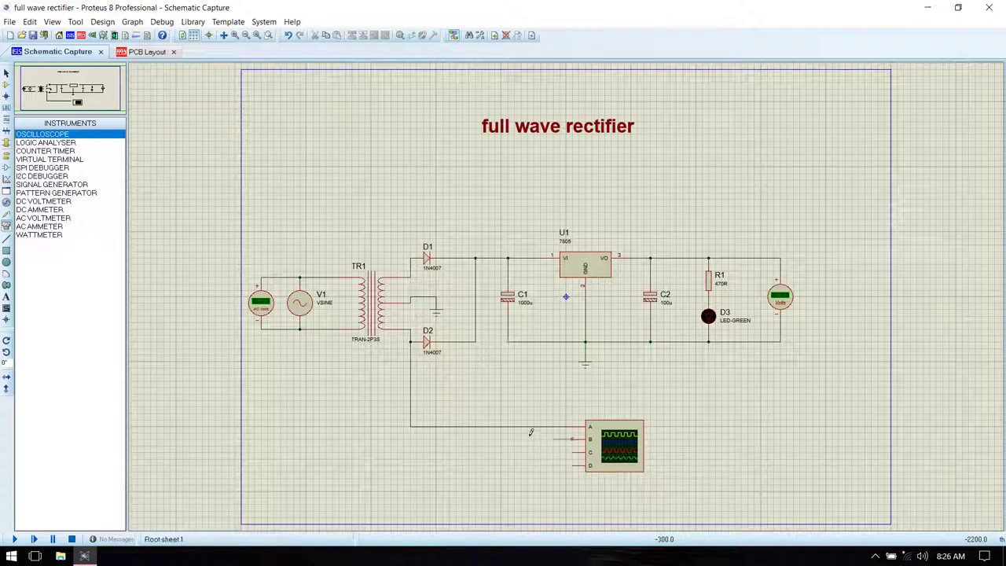
{"action": "left_click", "coordinate": [474, 340]}
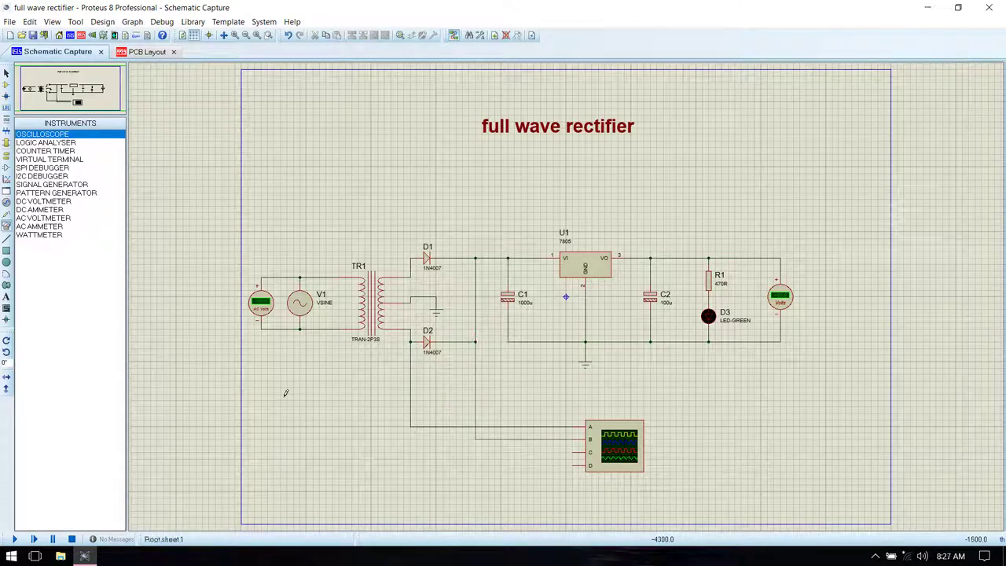
Set the sine source V1's amplitude to 325v and its frequency to 50hz.
{"action": "left_click", "coordinate": [7, 72]}
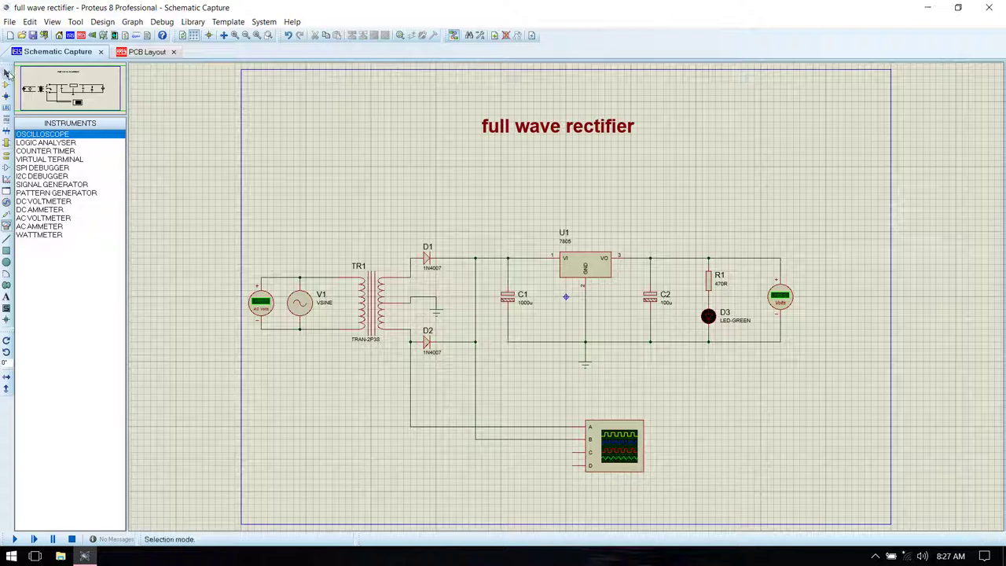
{"action": "left_click", "coordinate": [306, 311]}
{"action": "key", "text": "ctrl+e"}
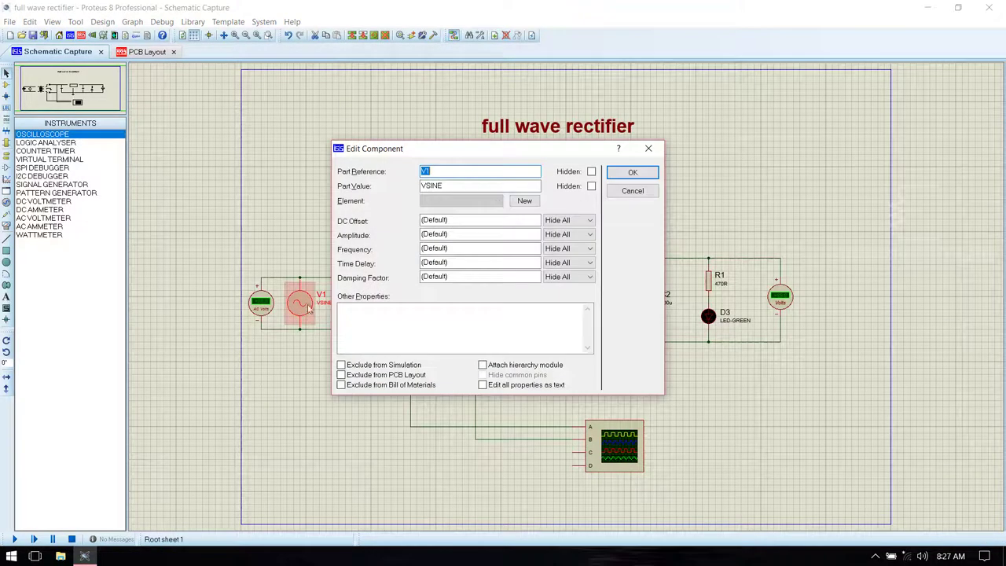
{"action": "double_click", "coordinate": [461, 234]}
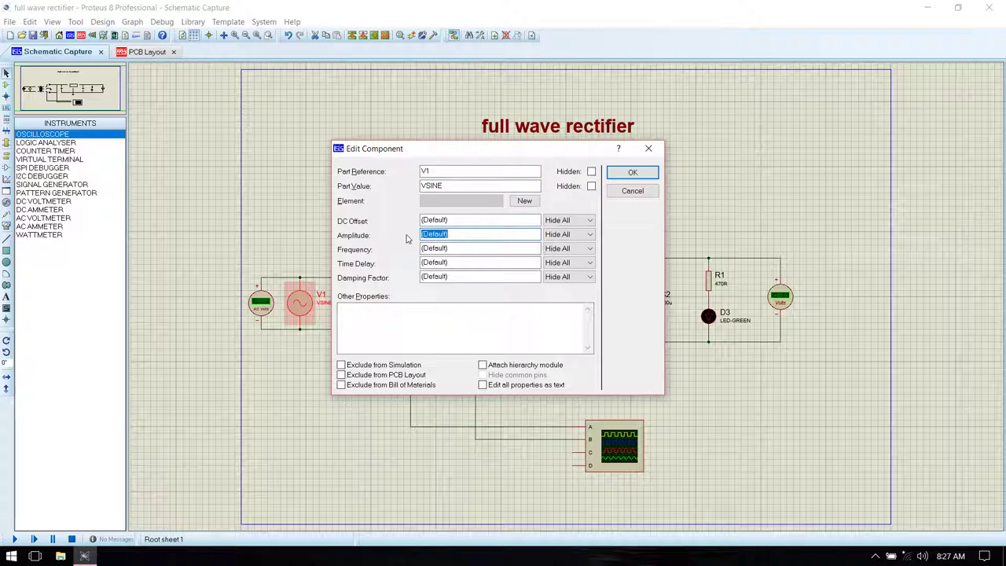
{"action": "type", "text": "325v"}
{"action": "key", "text": "Tab"}
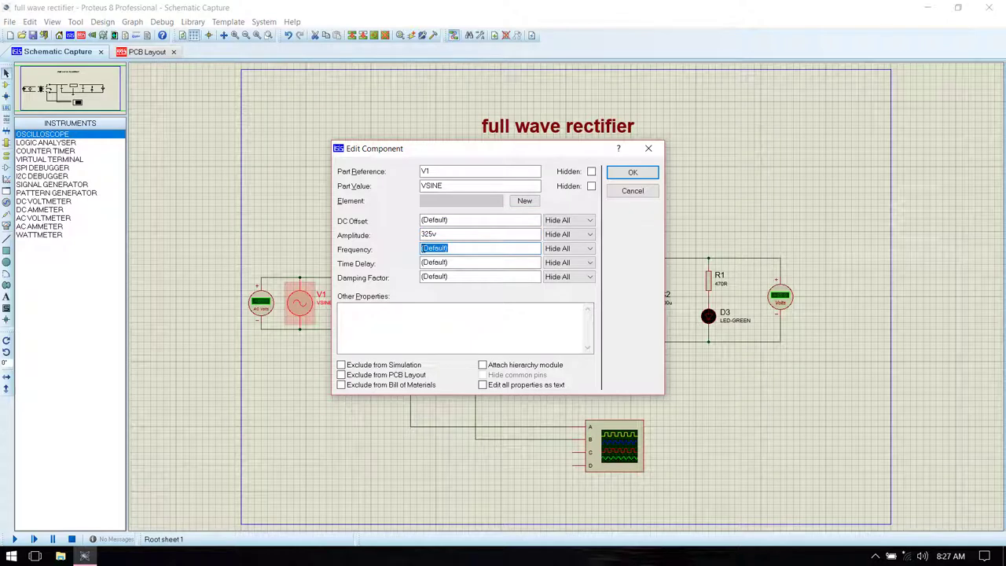
{"action": "type", "text": "50hz"}
{"action": "left_click", "coordinate": [634, 172]}
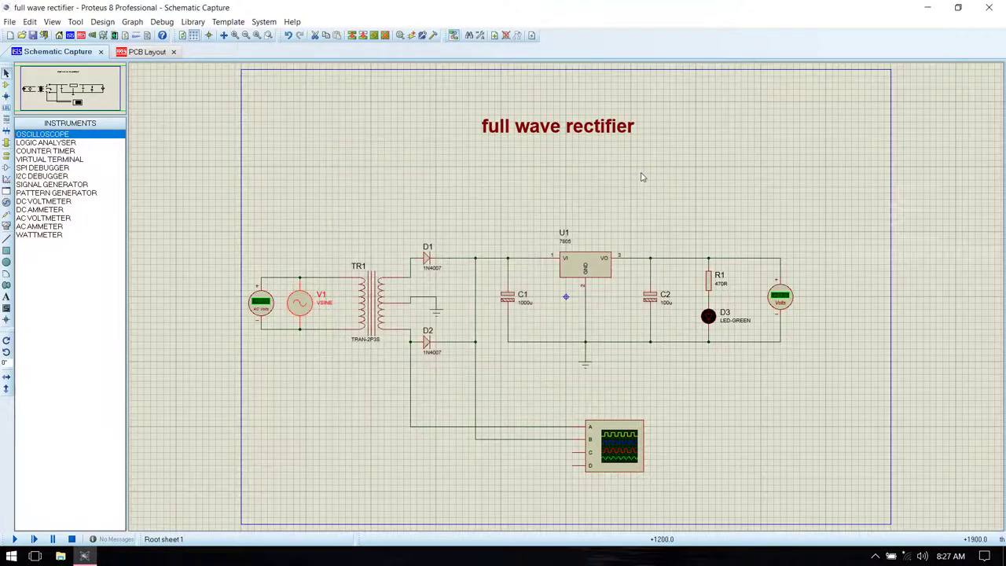
Set transformer TR1's primary inductance to 336MH and save the project.
{"action": "double_click", "coordinate": [380, 315]}
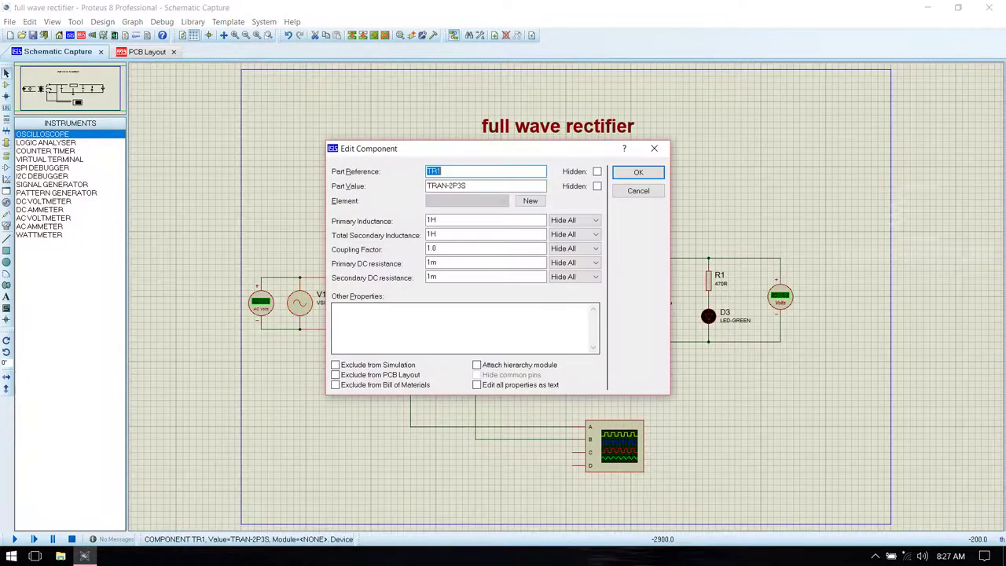
{"action": "left_click", "coordinate": [430, 220]}
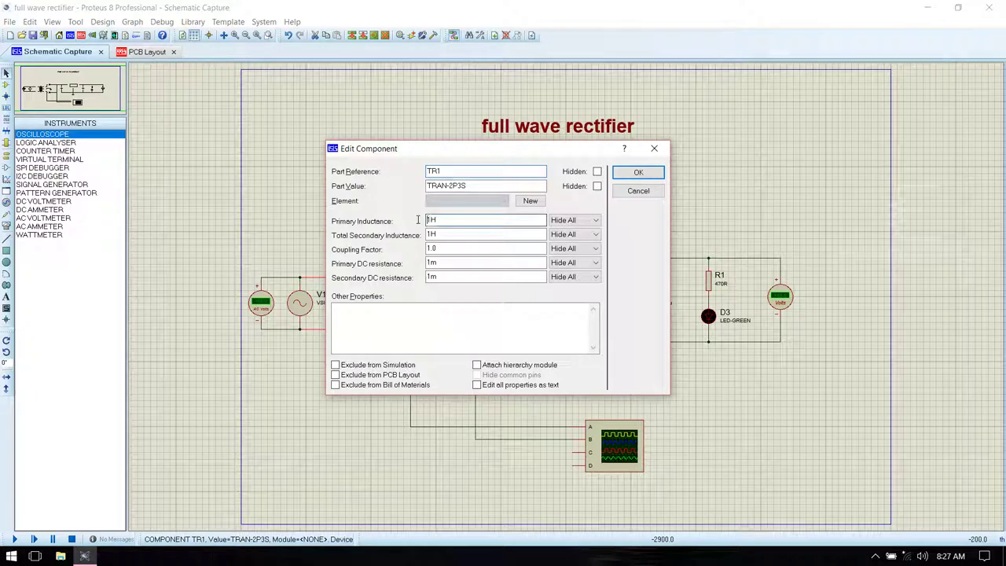
{"action": "key", "text": "Delete"}
{"action": "type", "text": "33"}
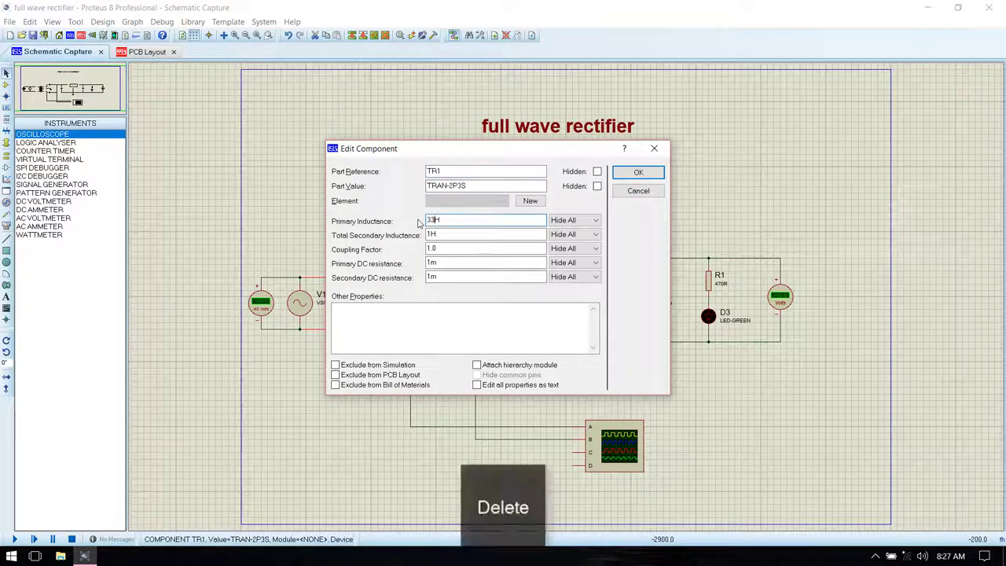
{"action": "type", "text": "0m"}
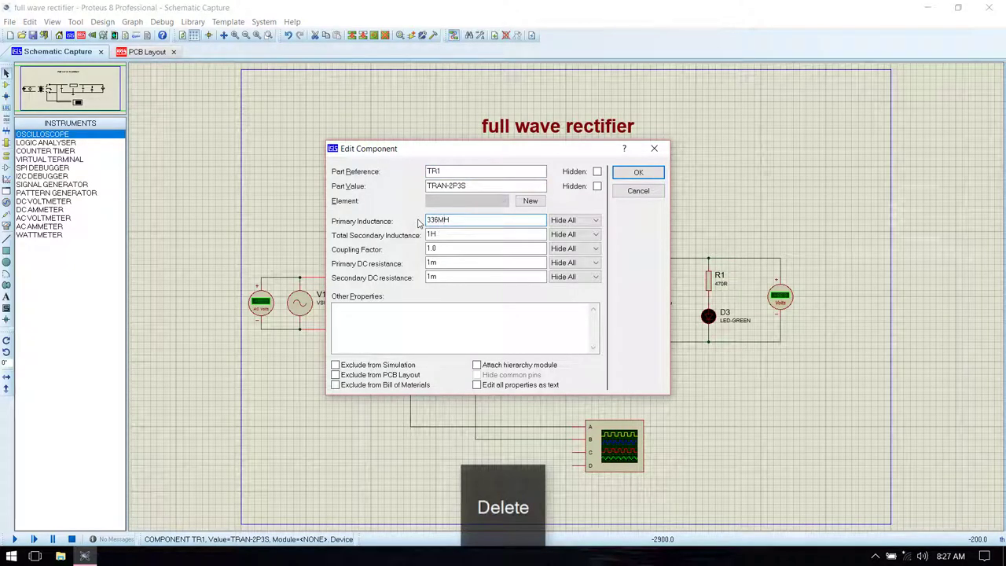
{"action": "left_click", "coordinate": [429, 234]}
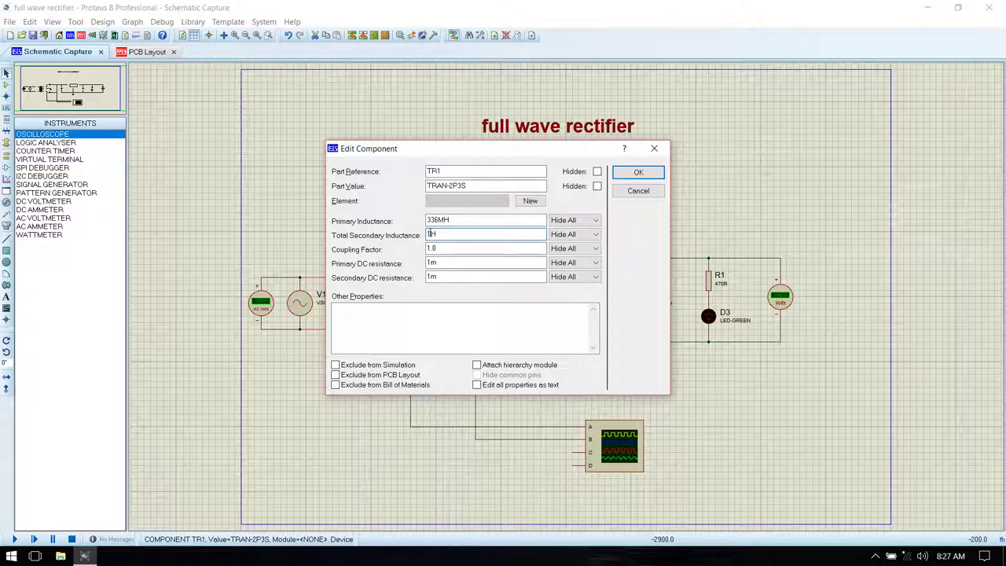
{"action": "left_click", "coordinate": [638, 173]}
{"action": "left_click", "coordinate": [615, 384]}
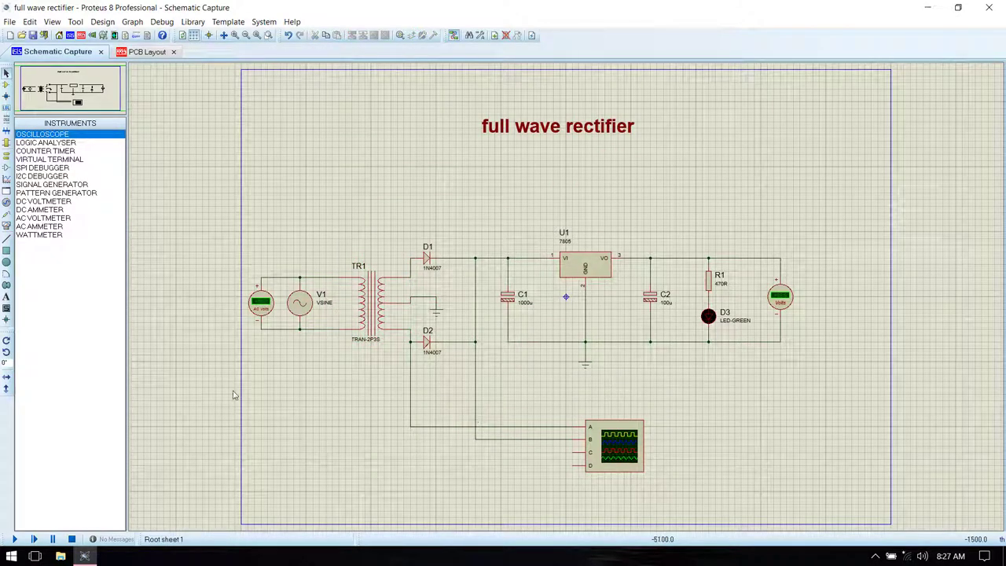
{"action": "key", "text": "ctrl+s"}
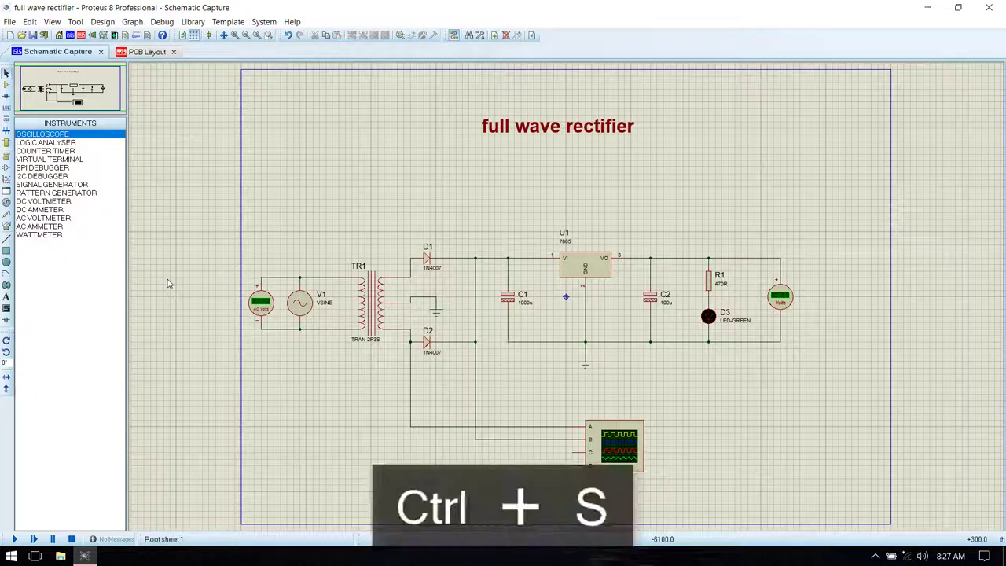
Run the simulation and lower the Digital Oscilloscope window to examine the waveforms and its timebase dial.
{"action": "left_click", "coordinate": [15, 540]}
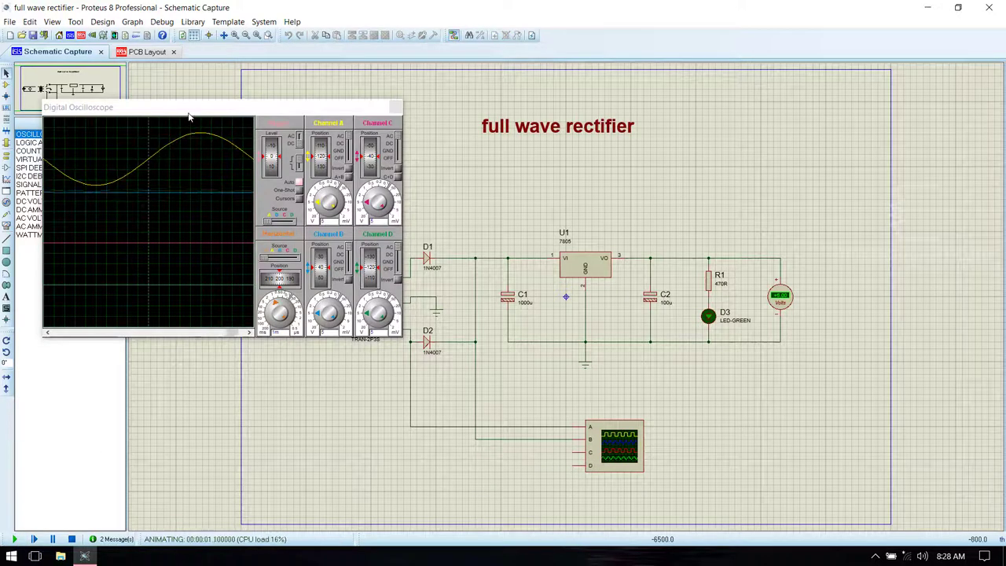
{"action": "left_click_drag", "start_coordinate": [189, 115], "coordinate": [224, 226]}
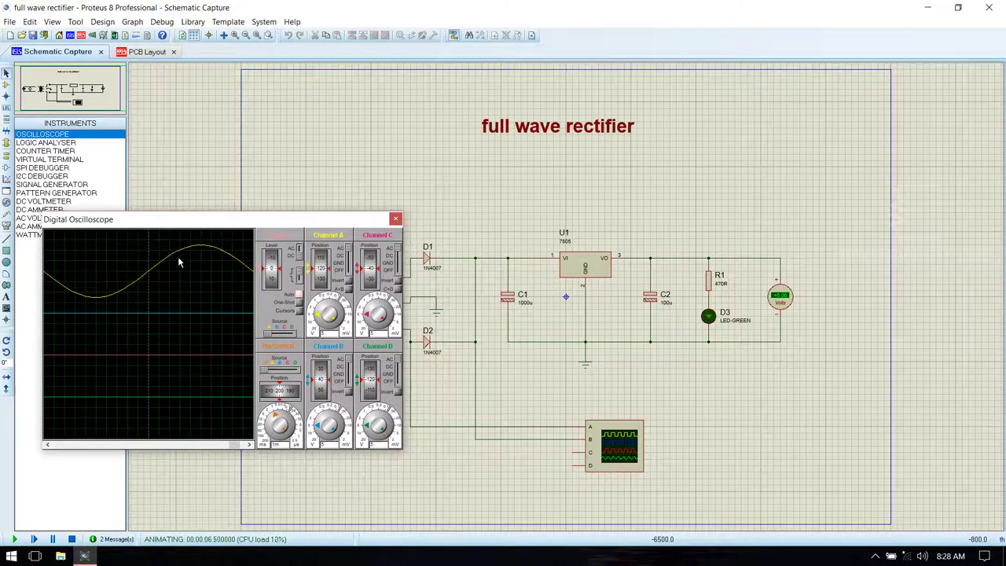
{"action": "left_click", "coordinate": [277, 421]}
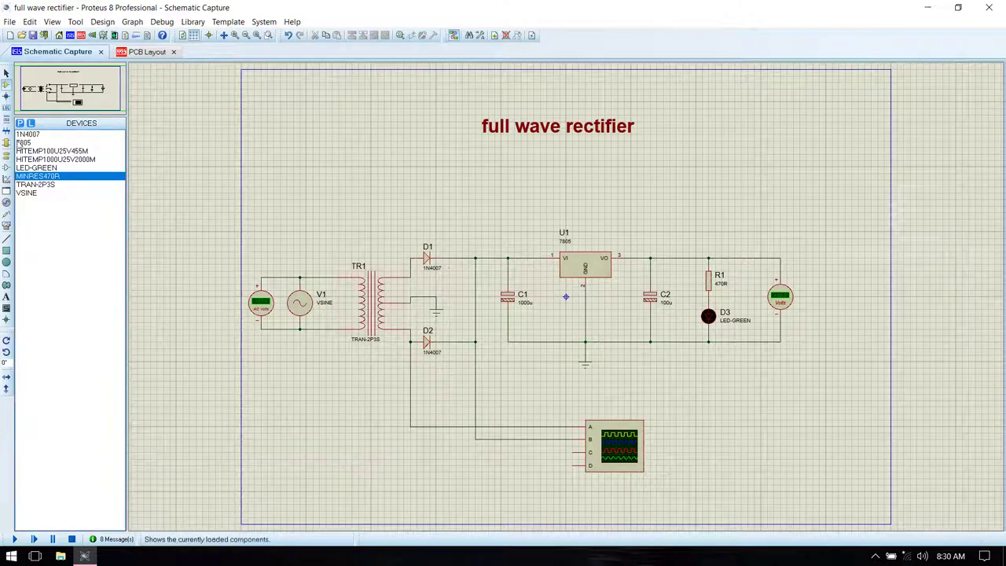
Search the device library for SWITCH and add the SW-SPST latched switch to the device list.
{"action": "left_click", "coordinate": [20, 124]}
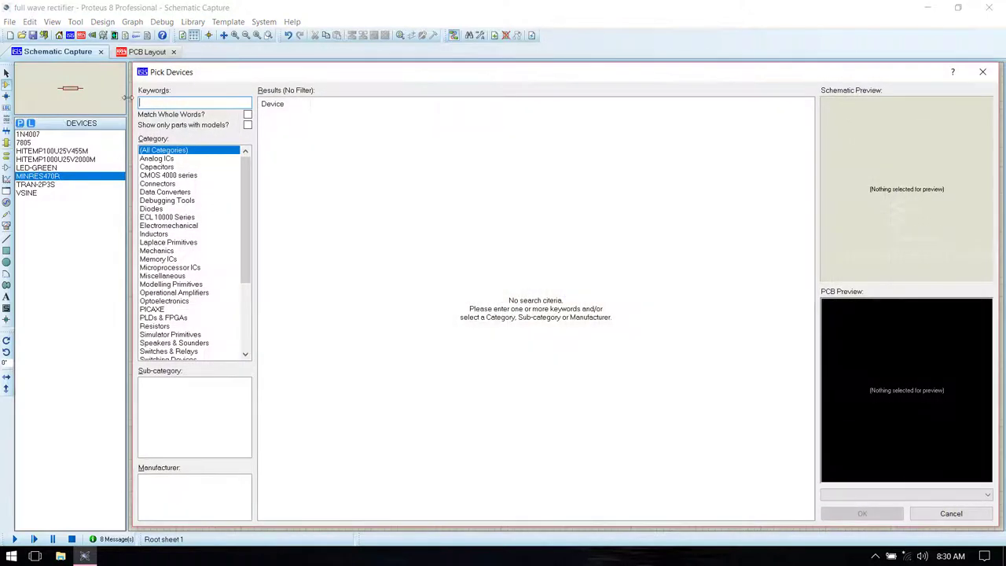
{"action": "type", "text": "SWITCH"}
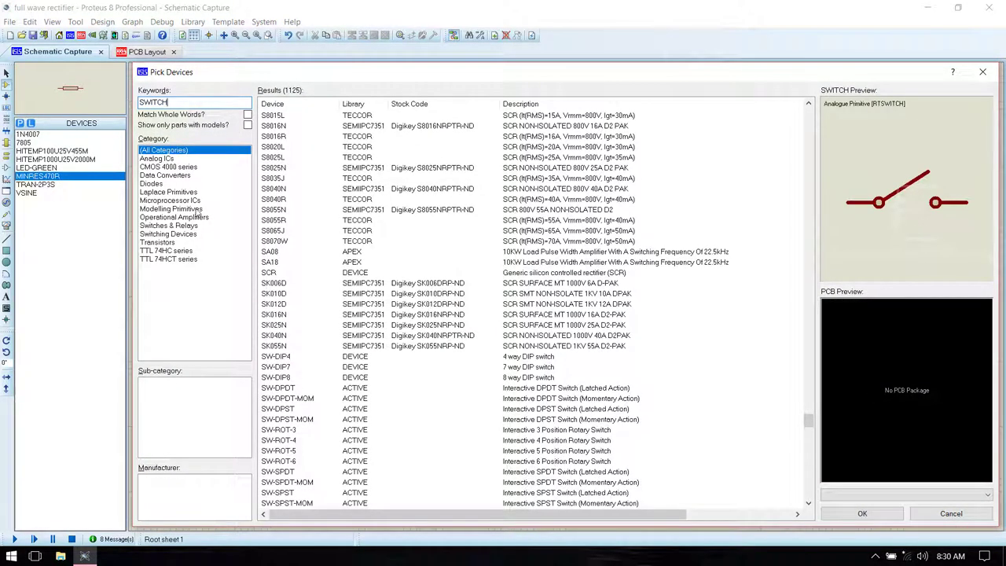
{"action": "double_click", "coordinate": [291, 493]}
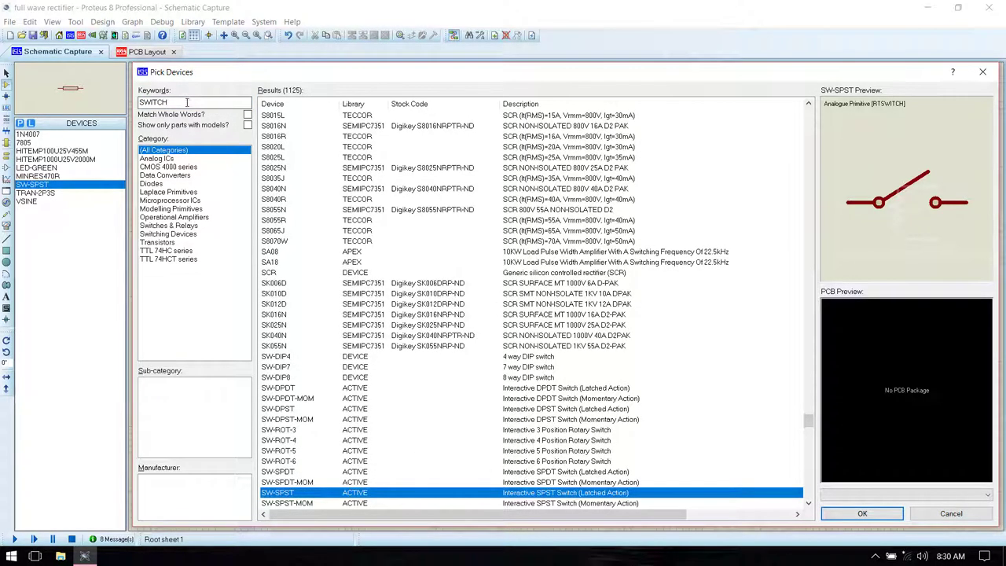
Search the device library for 1K in the Resistors category's 0.6W Metal Film group and add MINRES1K to the device list.
{"action": "left_click_drag", "start_coordinate": [182, 102], "coordinate": [125, 103]}
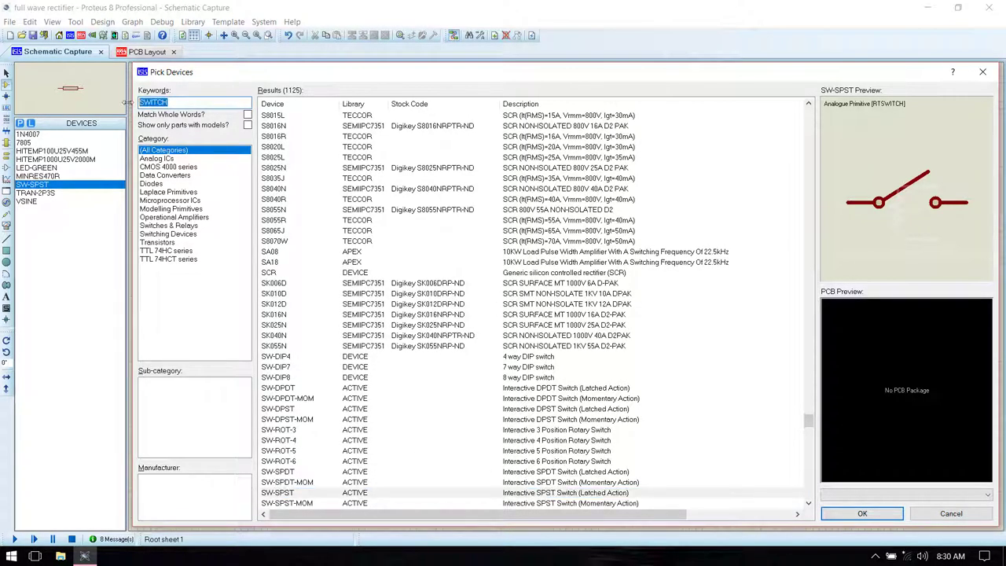
{"action": "type", "text": "1K"}
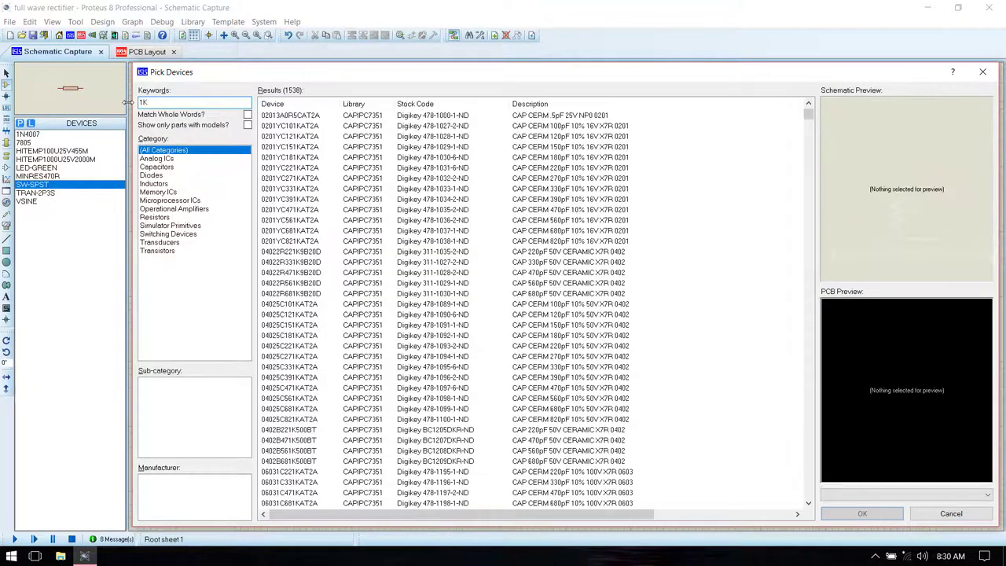
{"action": "left_click", "coordinate": [164, 218]}
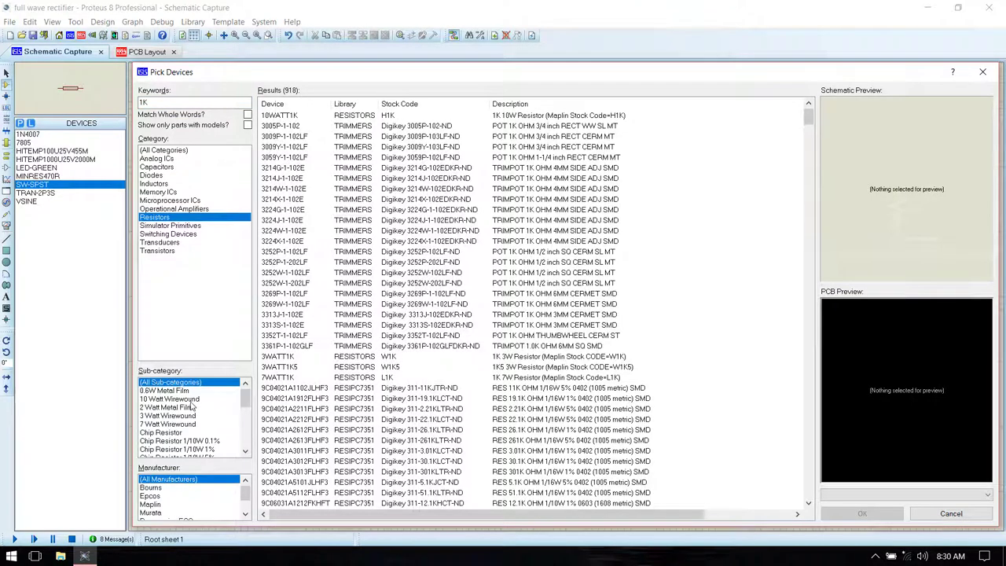
{"action": "left_click", "coordinate": [169, 391]}
{"action": "double_click", "coordinate": [319, 127]}
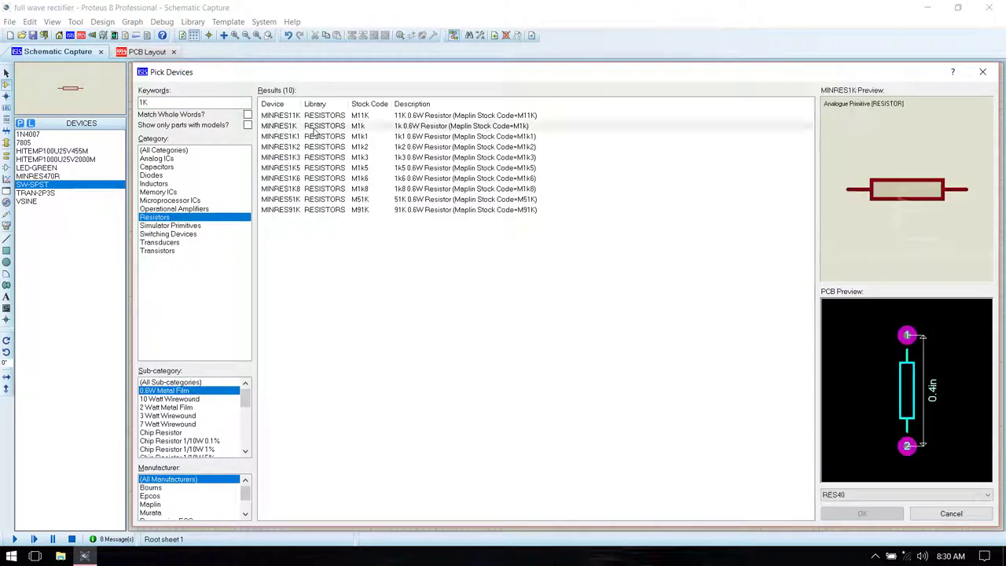
{"action": "left_click", "coordinate": [837, 515]}
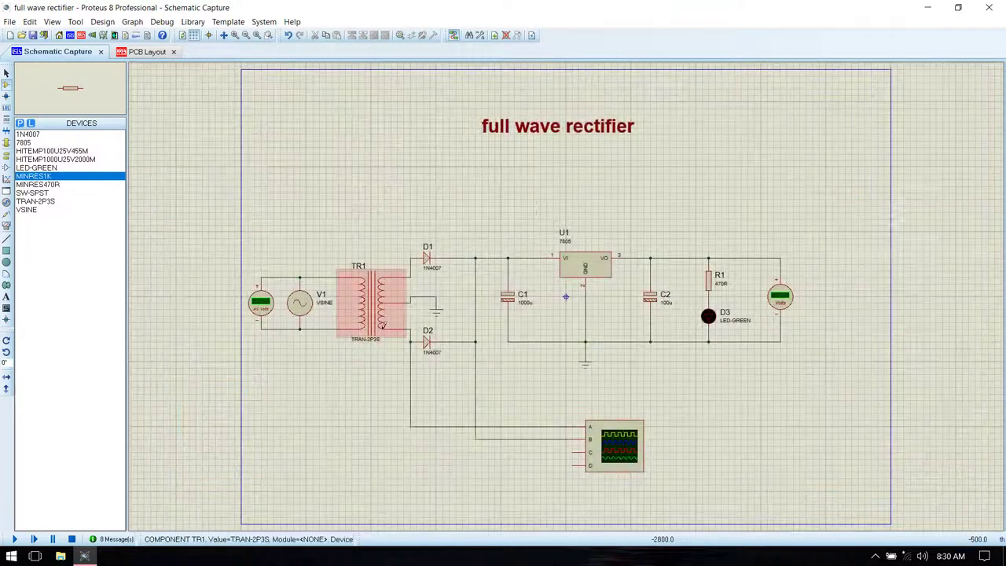
Replace the wire between the diode outputs and capacitor C1 with an SW-SPST switch wired in series.
{"action": "left_click", "coordinate": [33, 194]}
{"action": "right_click", "coordinate": [488, 254]}
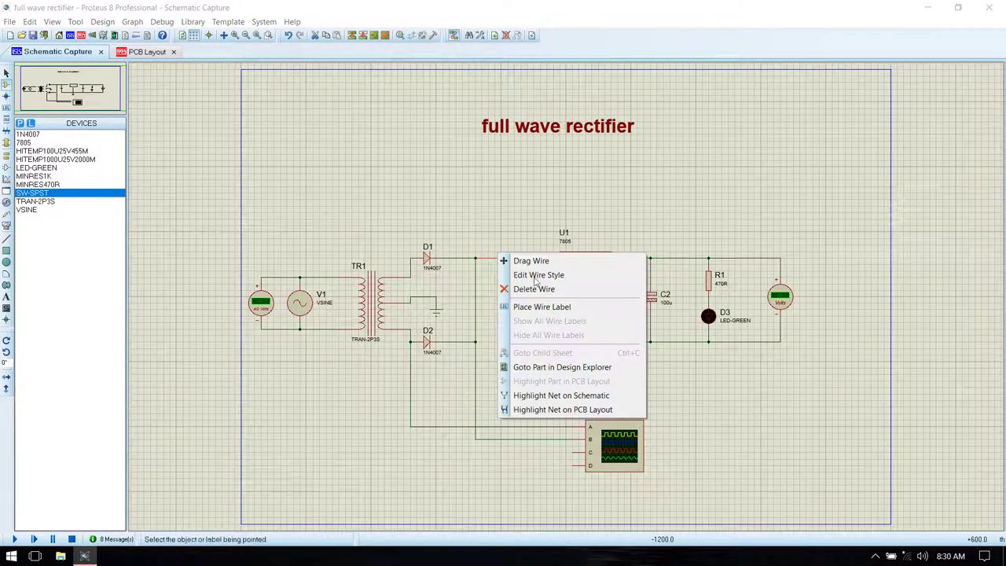
{"action": "left_click", "coordinate": [516, 288]}
{"action": "left_click", "coordinate": [497, 247]}
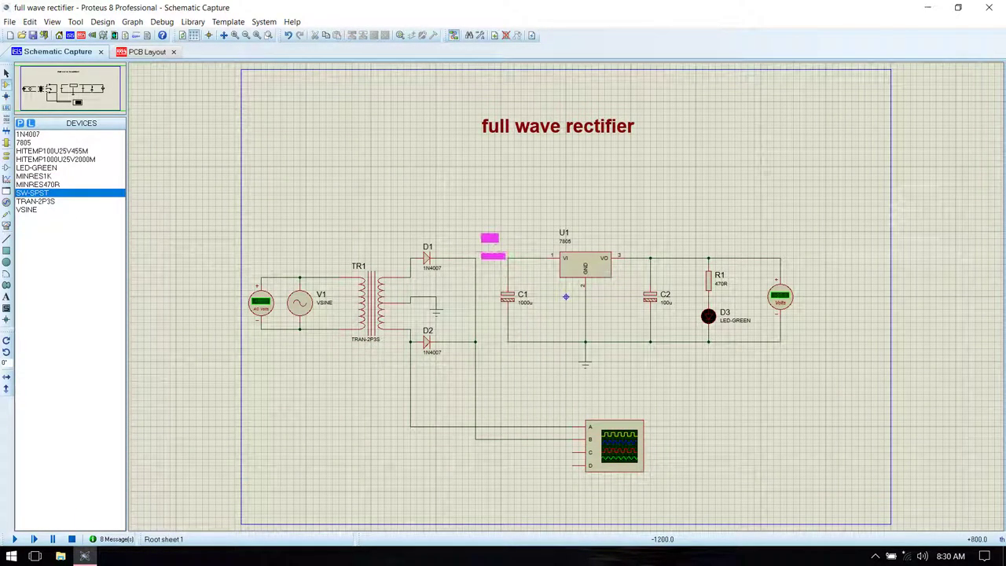
{"action": "left_click", "coordinate": [497, 246]}
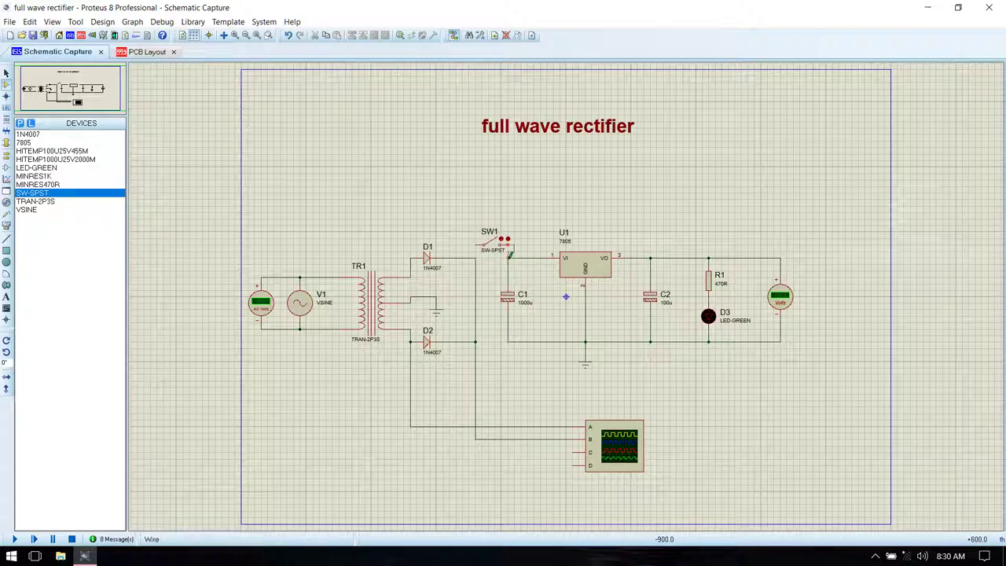
{"action": "left_click", "coordinate": [474, 246]}
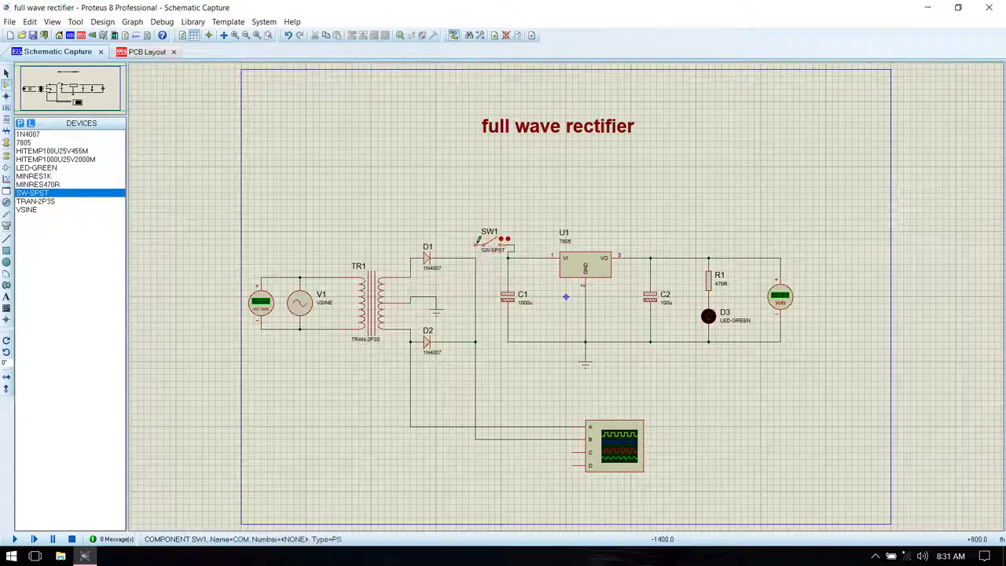
{"action": "left_click", "coordinate": [476, 255]}
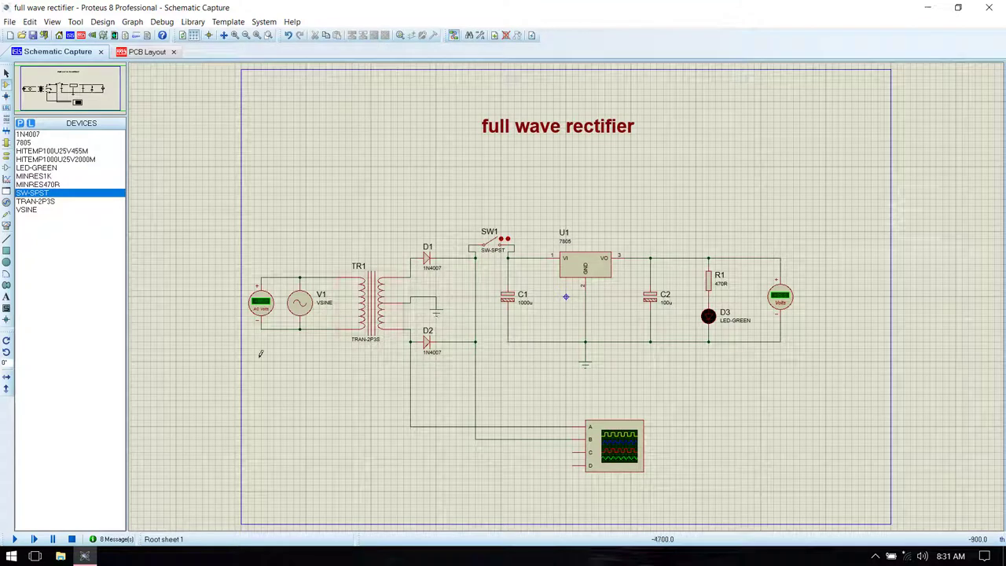
Place a MINRES1K resistor, rotate it anti-clockwise, and connect it between the diode output line and the transformer's centre-tap ground.
{"action": "left_click", "coordinate": [47, 176]}
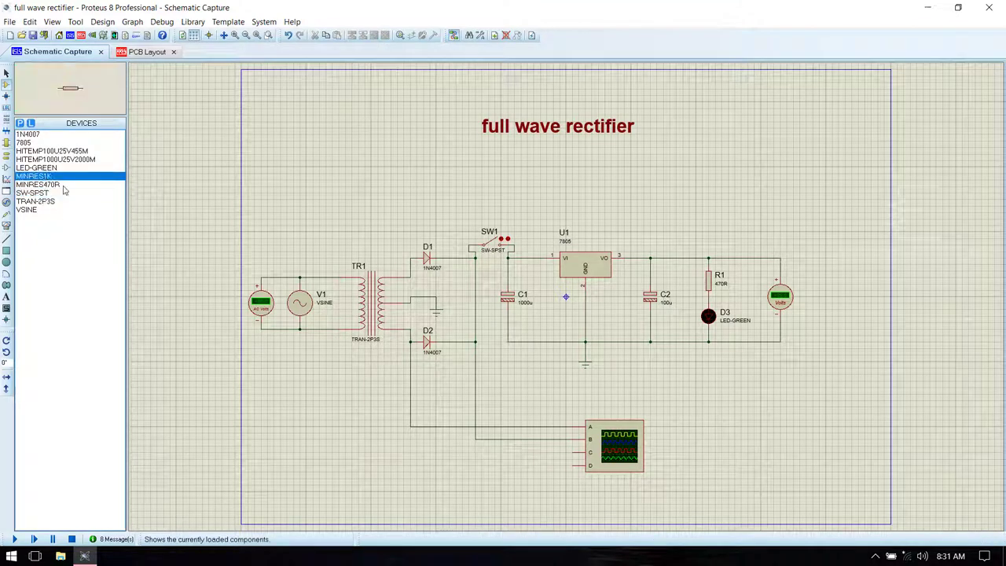
{"action": "left_click", "coordinate": [497, 367]}
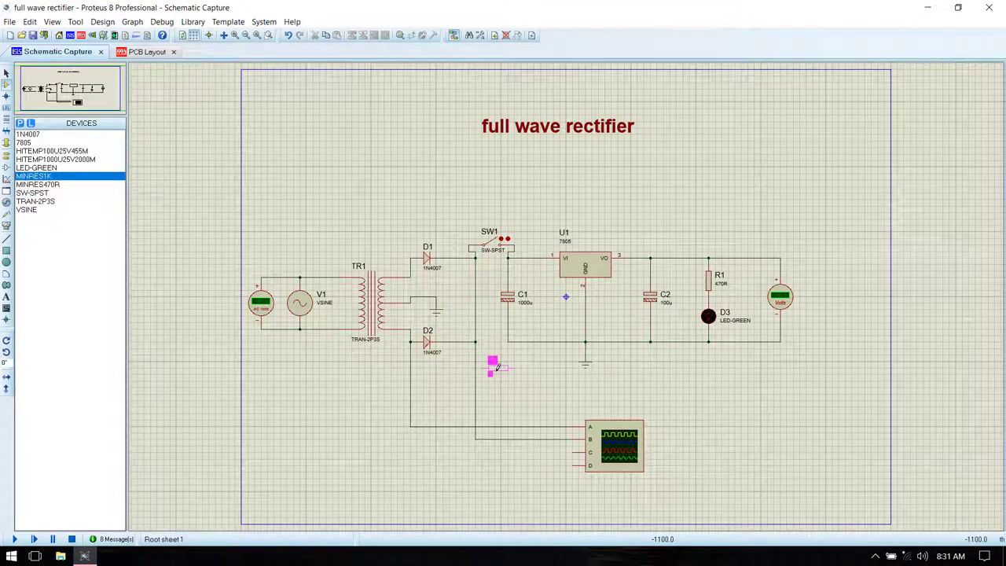
{"action": "left_click", "coordinate": [497, 366]}
{"action": "right_click", "coordinate": [497, 366]}
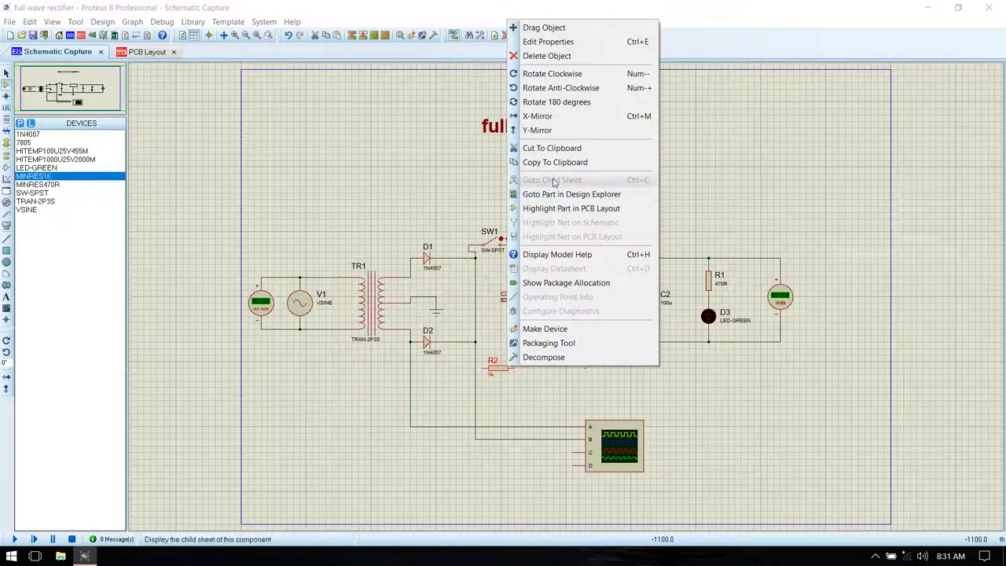
{"action": "left_click", "coordinate": [568, 88]}
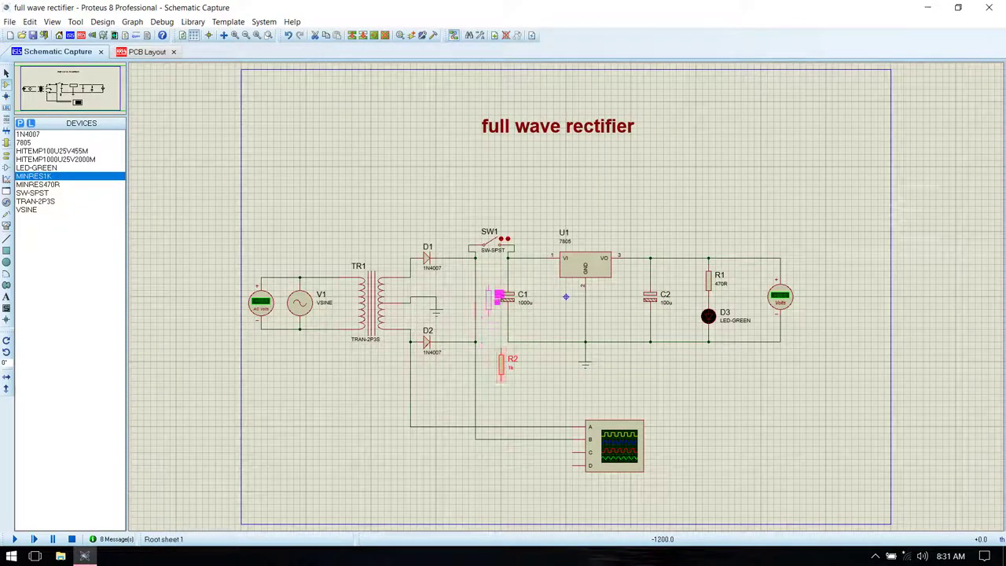
{"action": "left_click_drag", "start_coordinate": [495, 297], "coordinate": [464, 298]}
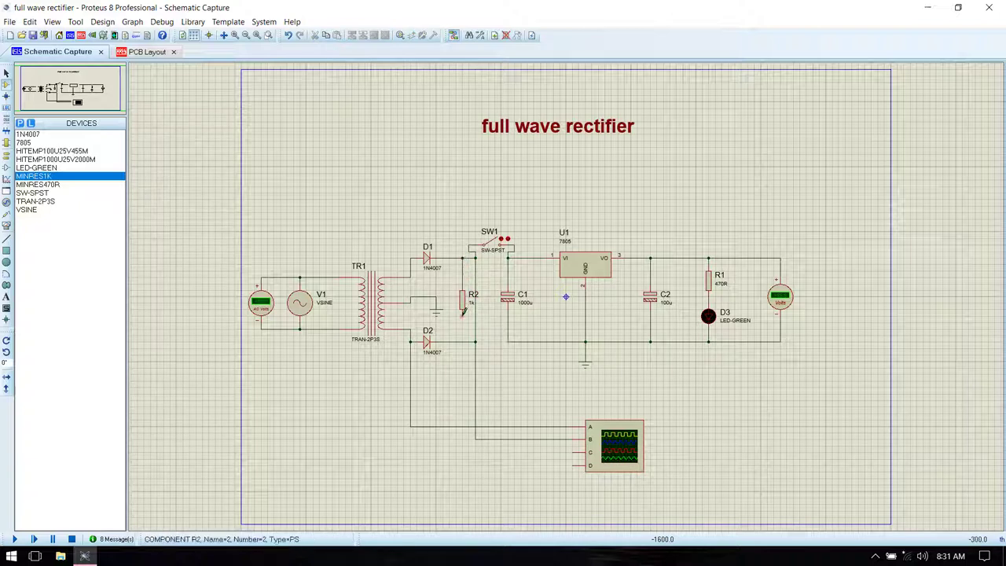
{"action": "left_click", "coordinate": [464, 311]}
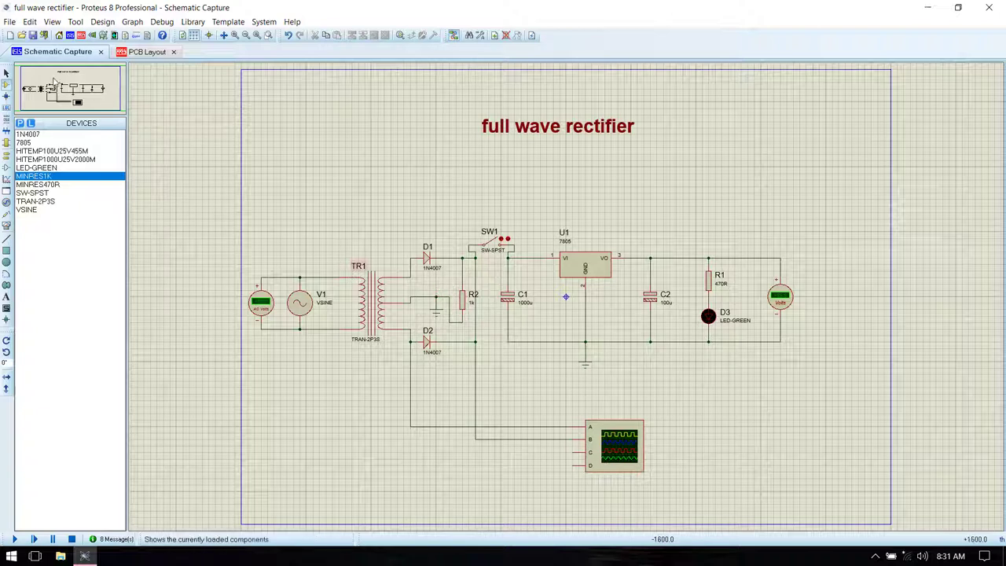
Run the simulation, and close and reopen switch SW1 to examine its effect on the oscilloscope waveforms.
{"action": "left_click", "coordinate": [16, 539]}
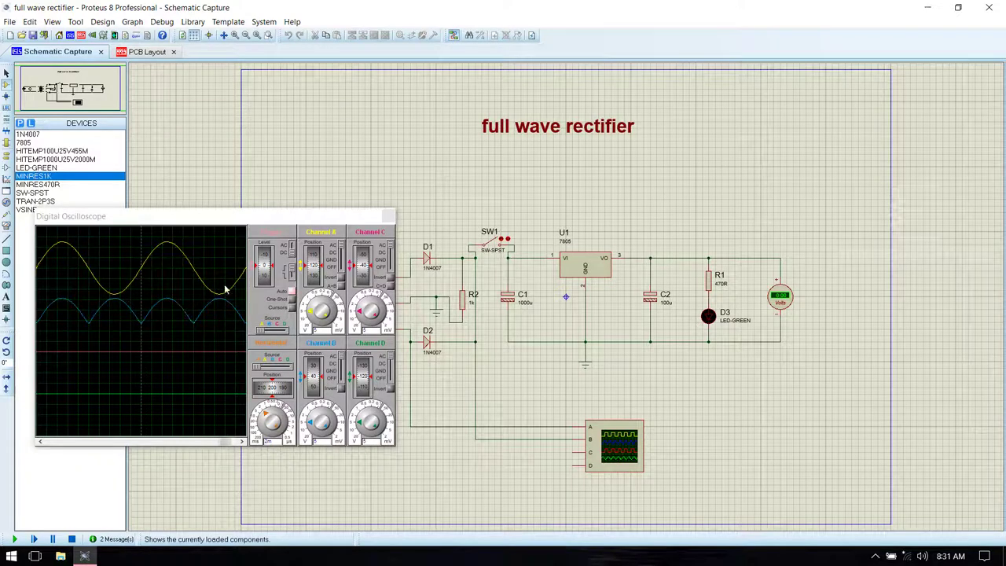
{"action": "left_click", "coordinate": [494, 248]}
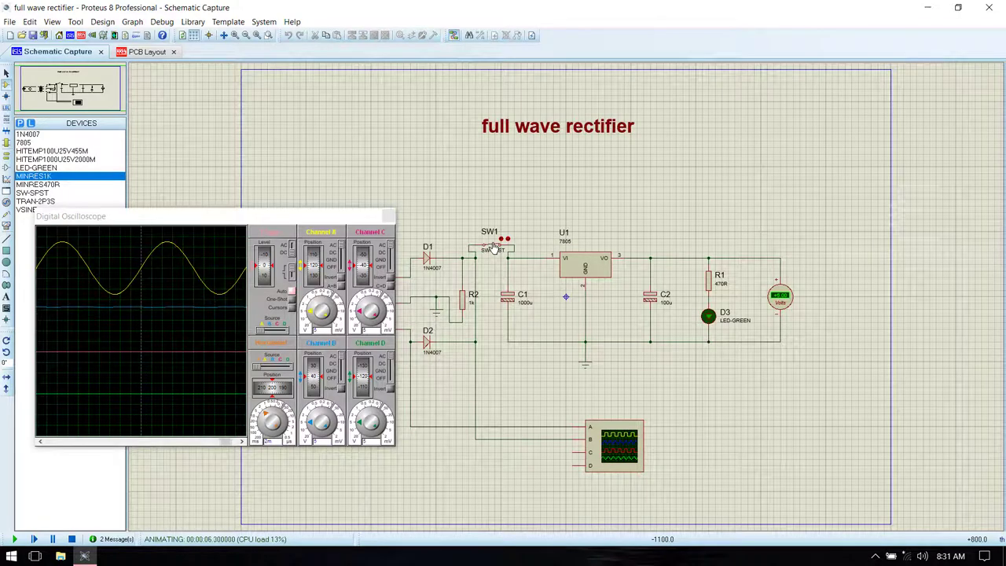
{"action": "left_click", "coordinate": [494, 248]}
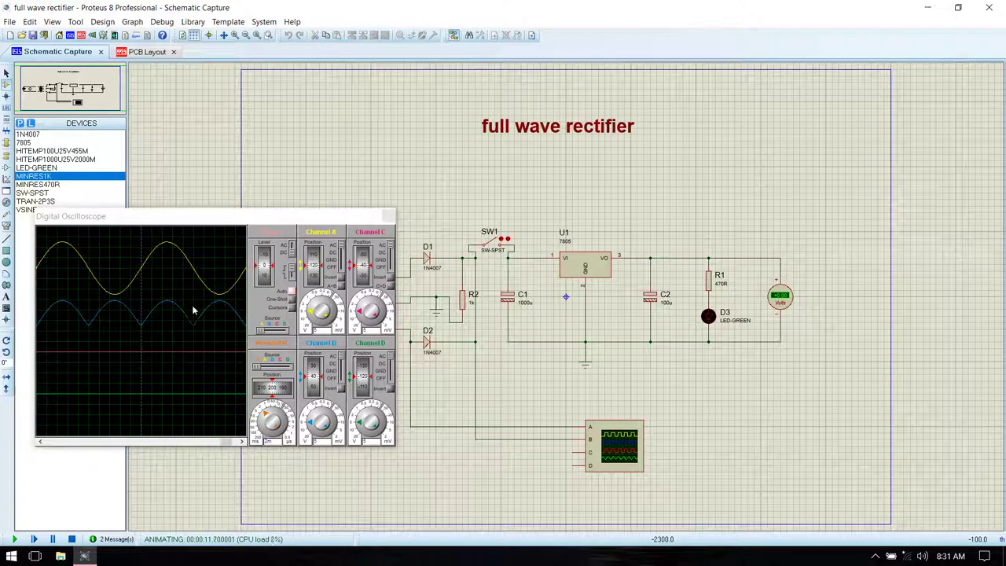
Overlay the Channel A trace on Channel B, compare the waveforms with SW1 closed and open, and separate the traces again.
{"action": "left_click", "coordinate": [313, 262]}
{"action": "left_click_drag", "start_coordinate": [313, 261], "coordinate": [314, 290]}
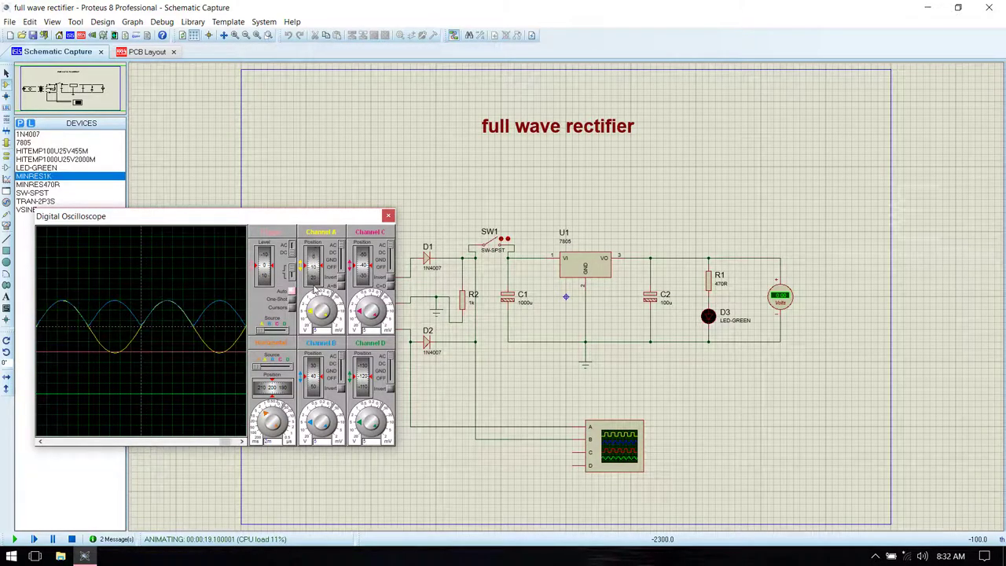
{"action": "left_click", "coordinate": [495, 246]}
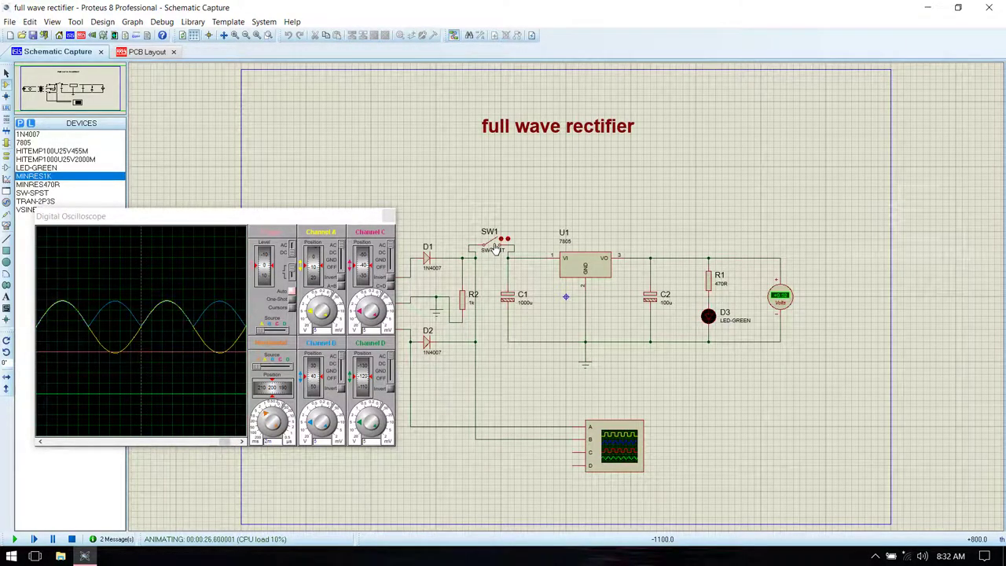
{"action": "left_click", "coordinate": [495, 248]}
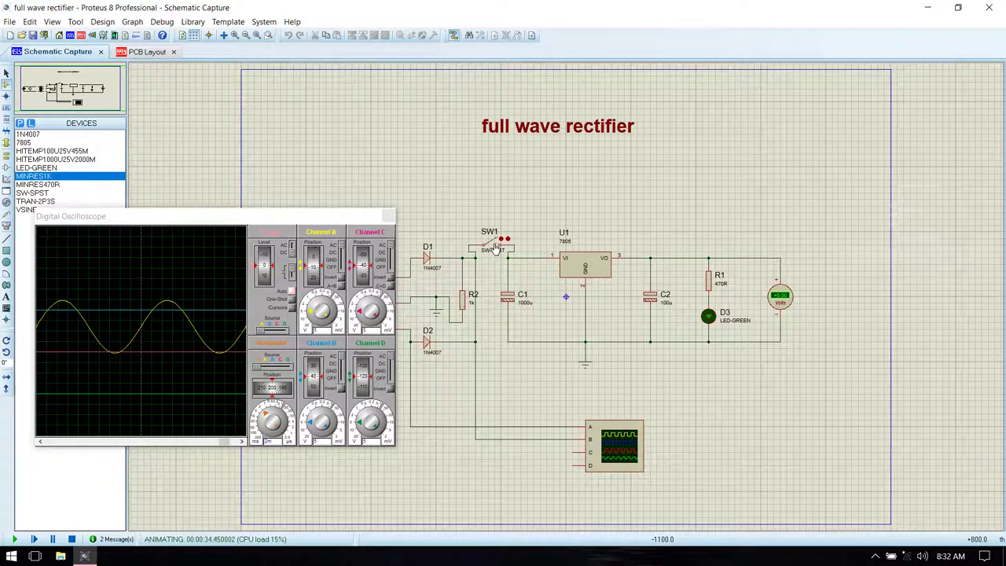
{"action": "left_click", "coordinate": [495, 250]}
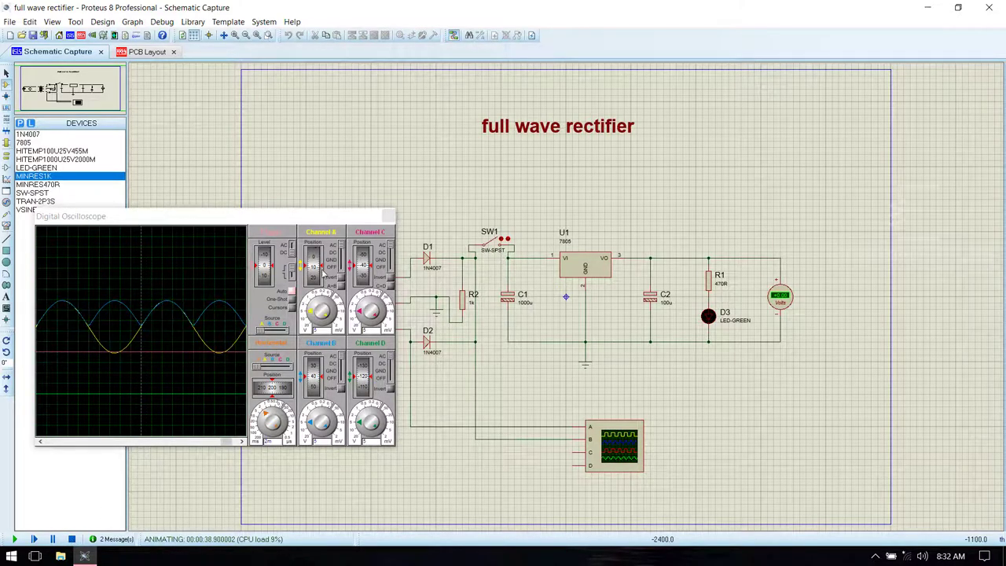
{"action": "left_click_drag", "start_coordinate": [315, 264], "coordinate": [314, 234]}
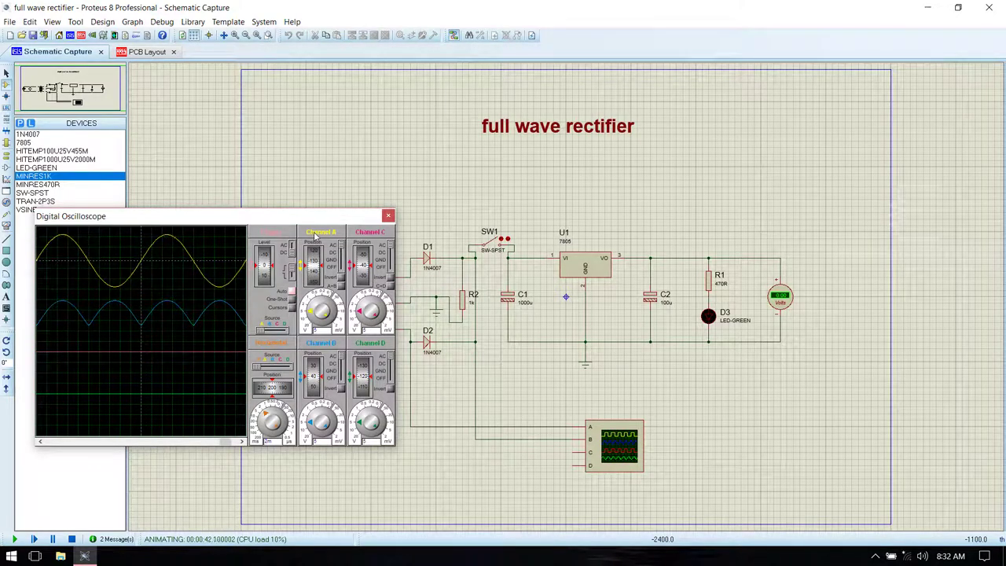
Export the current schematic sheet as an Adobe PDF file with horizontal rotation, launching the PDF viewer.
{"action": "left_click", "coordinate": [10, 22]}
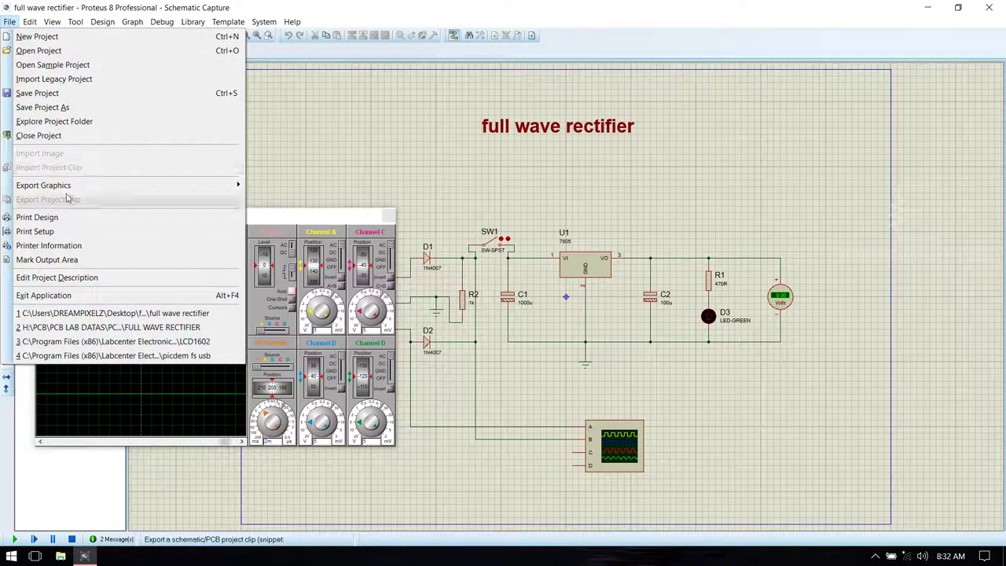
{"action": "mouse_move", "coordinate": [75, 184]}
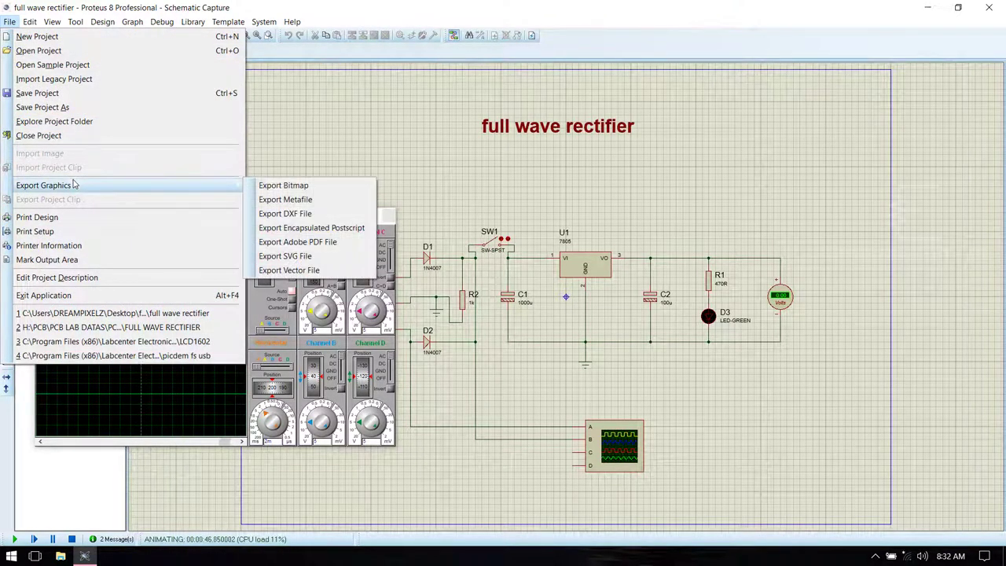
{"action": "left_click", "coordinate": [302, 244]}
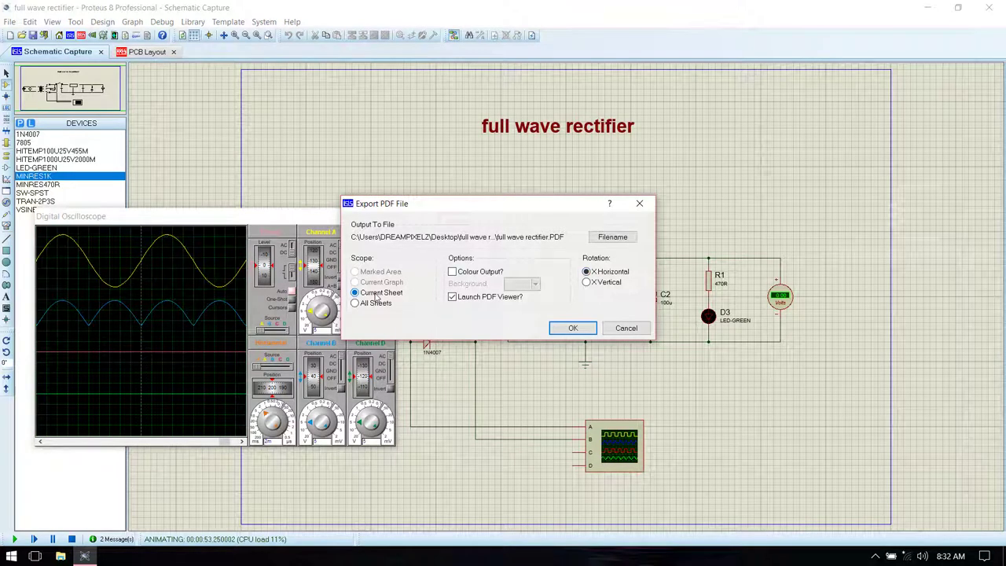
{"action": "left_click", "coordinate": [572, 330]}
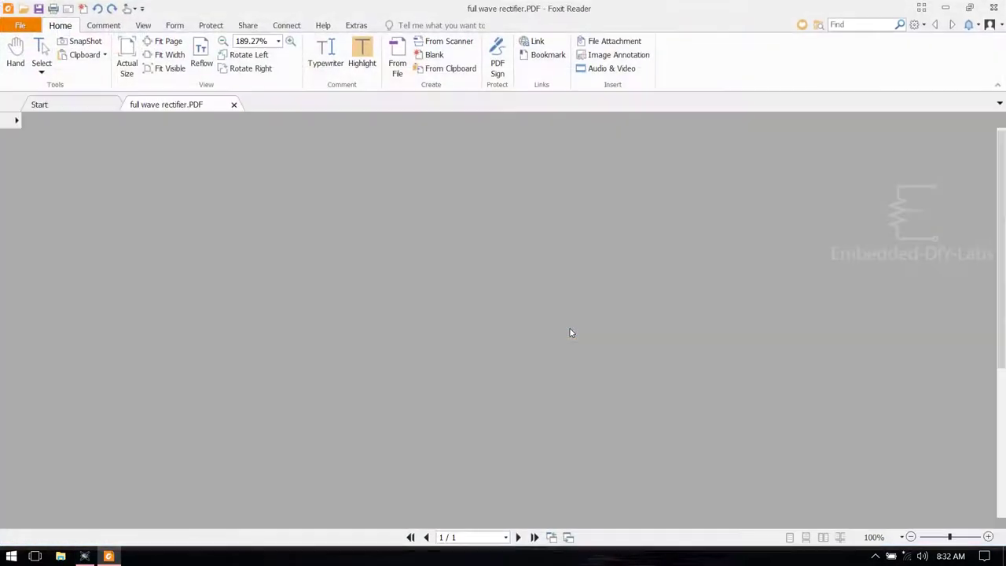
Look over the exported schematic in Foxit Reader from the title to the oscilloscope, and close the viewer.
{"action": "scroll", "coordinate": [569, 332], "scroll_direction": "down", "scroll_amount": 5}
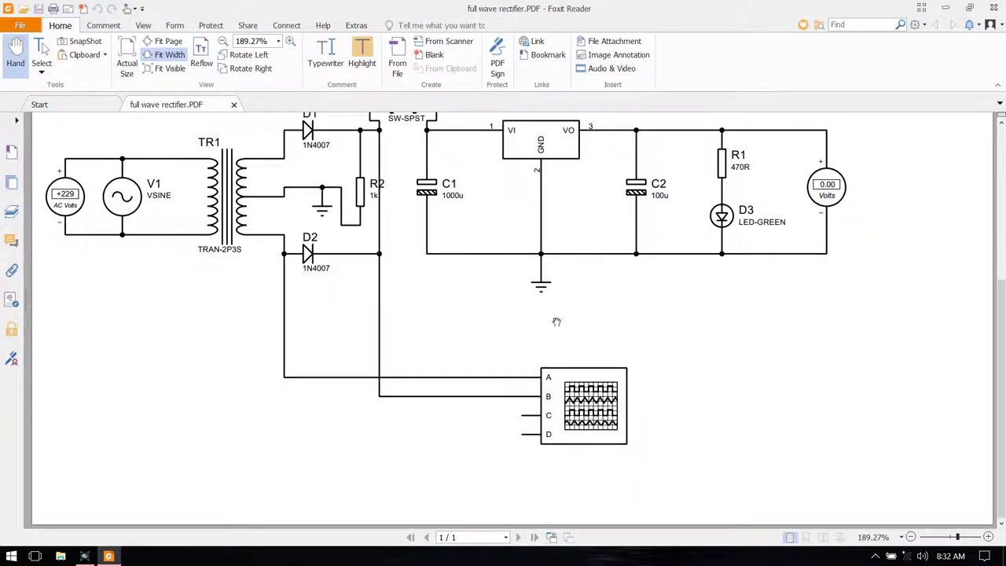
{"action": "scroll", "coordinate": [556, 321], "scroll_direction": "up", "scroll_amount": 4}
{"action": "scroll", "coordinate": [558, 322], "scroll_direction": "down", "scroll_amount": 3}
{"action": "scroll", "coordinate": [560, 323], "scroll_direction": "up", "scroll_amount": 3}
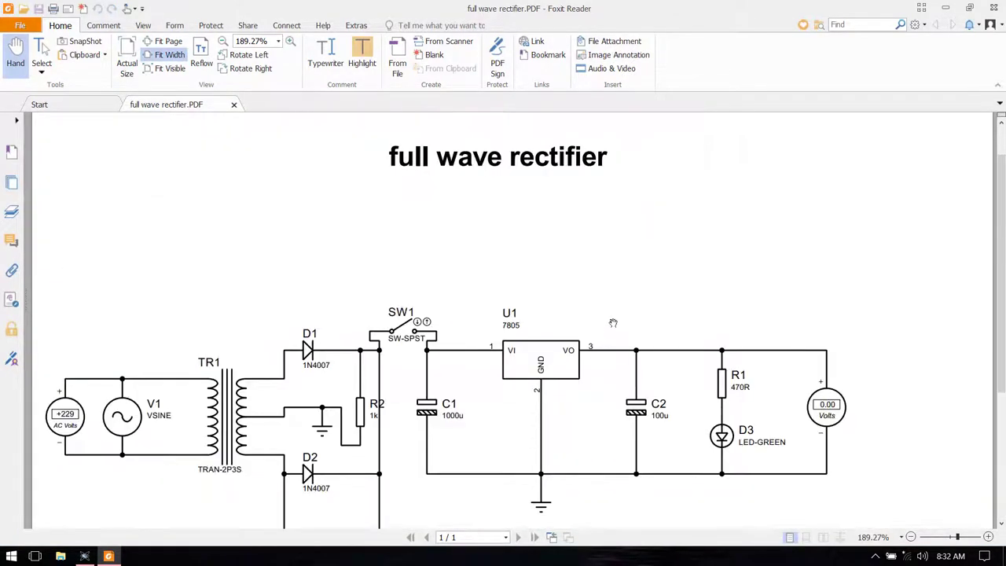
{"action": "scroll", "coordinate": [613, 322], "scroll_direction": "down", "scroll_amount": 4}
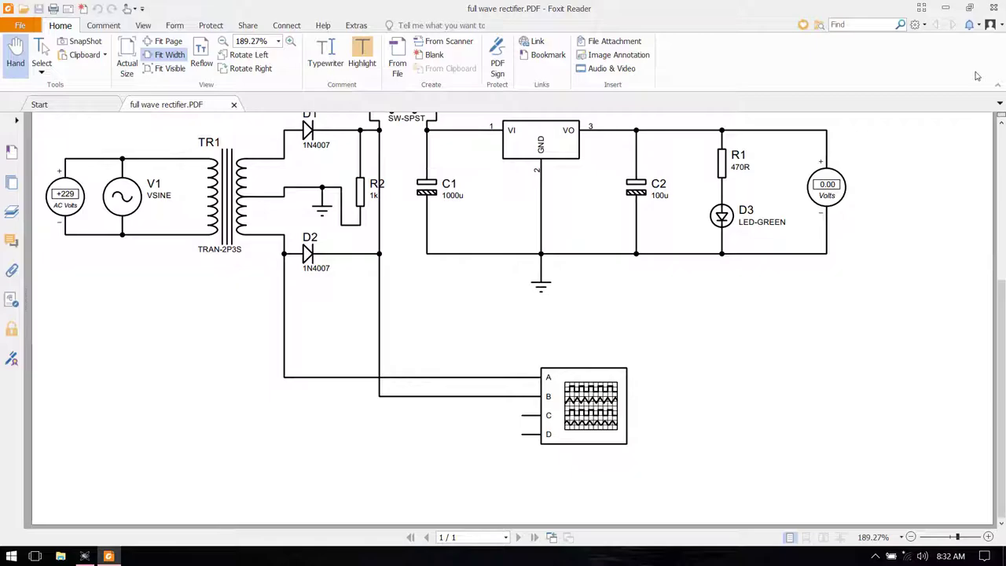
{"action": "left_click", "coordinate": [994, 8]}
Print the oscilloscope waveforms with Foxit Reader PDF Printer, saving Proteus DSO Printing in the desktop folder full wave rectifier.
{"action": "mouse_move", "coordinate": [275, 218]}
{"action": "left_mouse_down"}
{"action": "mouse_move", "coordinate": [357, 210]}
{"action": "mouse_move", "coordinate": [266, 218]}
{"action": "mouse_move", "coordinate": [279, 222]}
{"action": "left_mouse_up"}
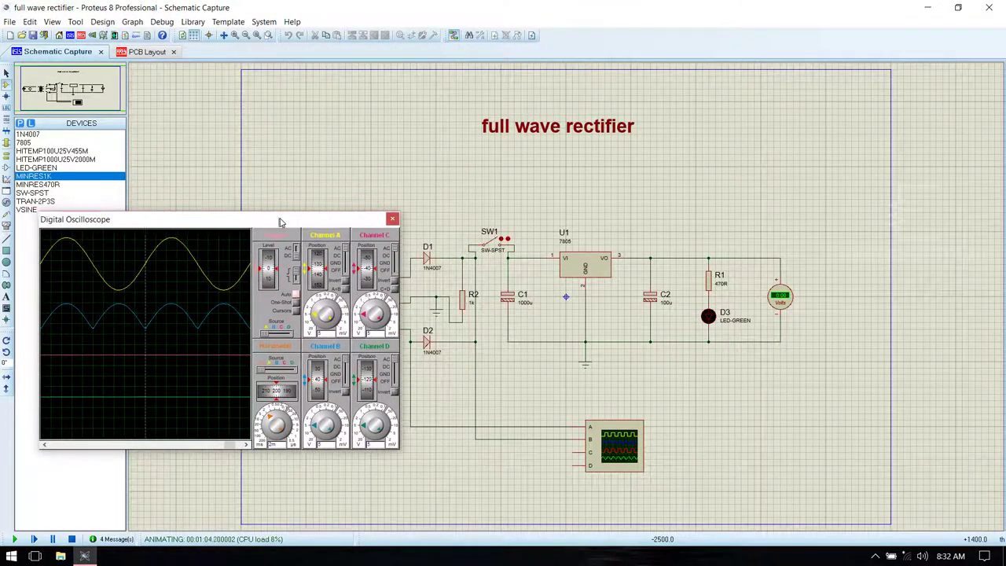
{"action": "right_click", "coordinate": [278, 224]}
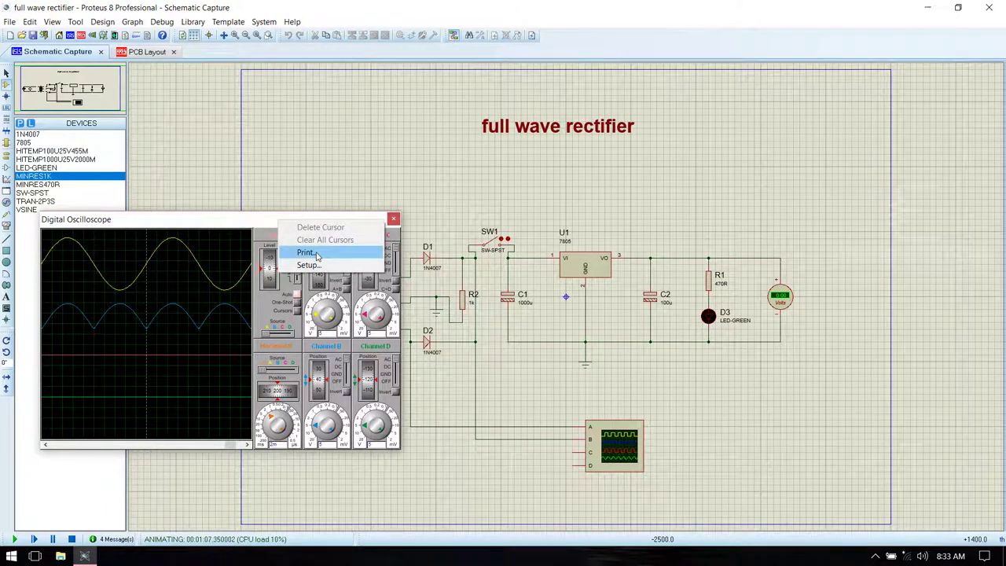
{"action": "right_click", "coordinate": [245, 220]}
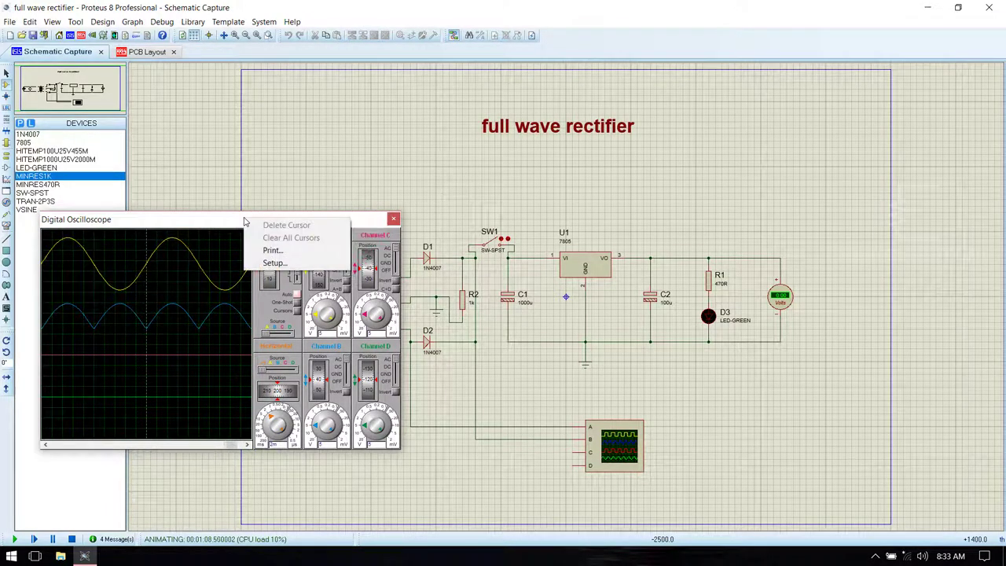
{"action": "left_click", "coordinate": [285, 250]}
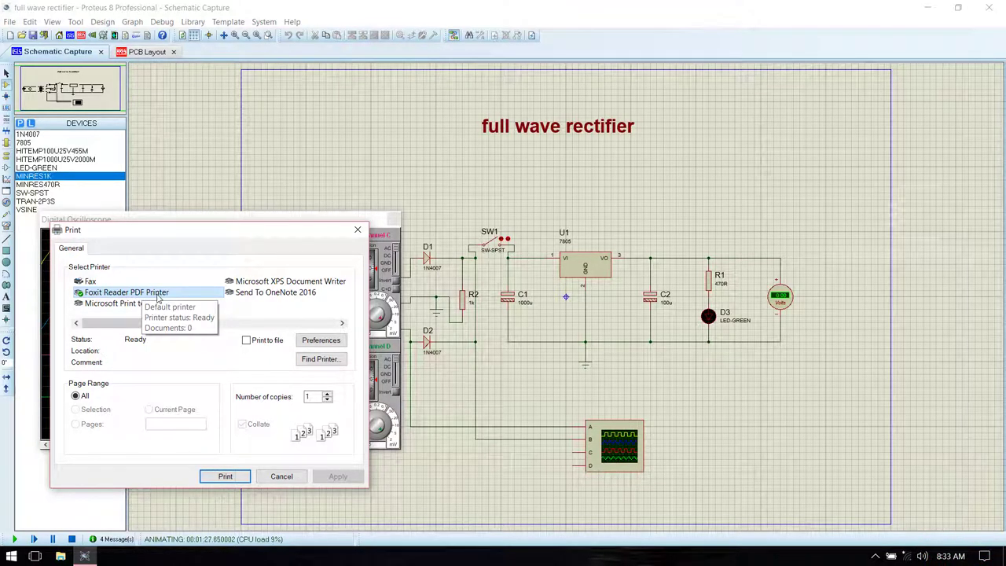
{"action": "left_click", "coordinate": [231, 478]}
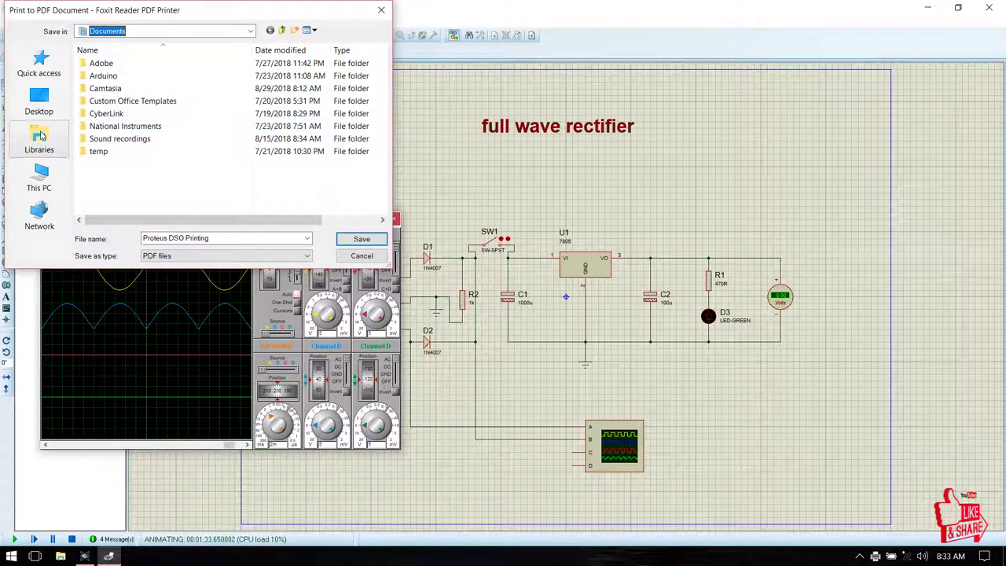
{"action": "left_click", "coordinate": [39, 101]}
{"action": "double_click", "coordinate": [268, 140]}
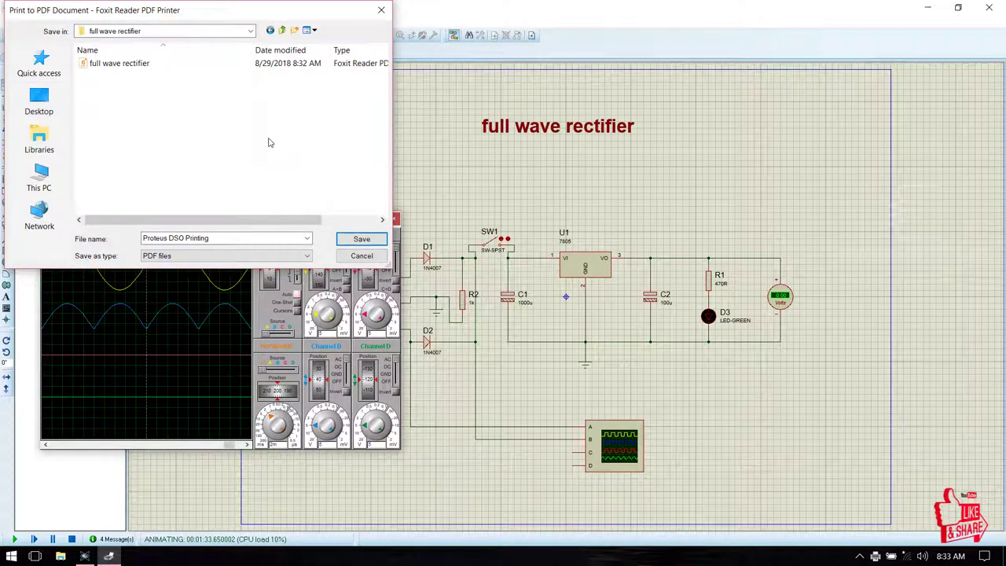
{"action": "left_click", "coordinate": [364, 240]}
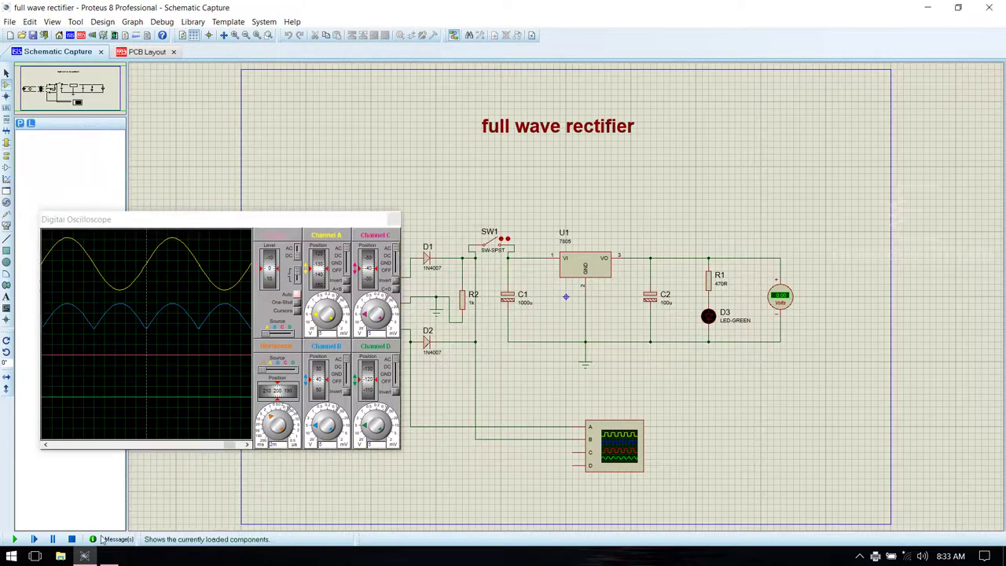
Look over the printed oscilloscope waveforms in Foxit Reader, and close the viewer.
{"action": "scroll", "coordinate": [536, 299], "scroll_direction": "down", "scroll_amount": 5}
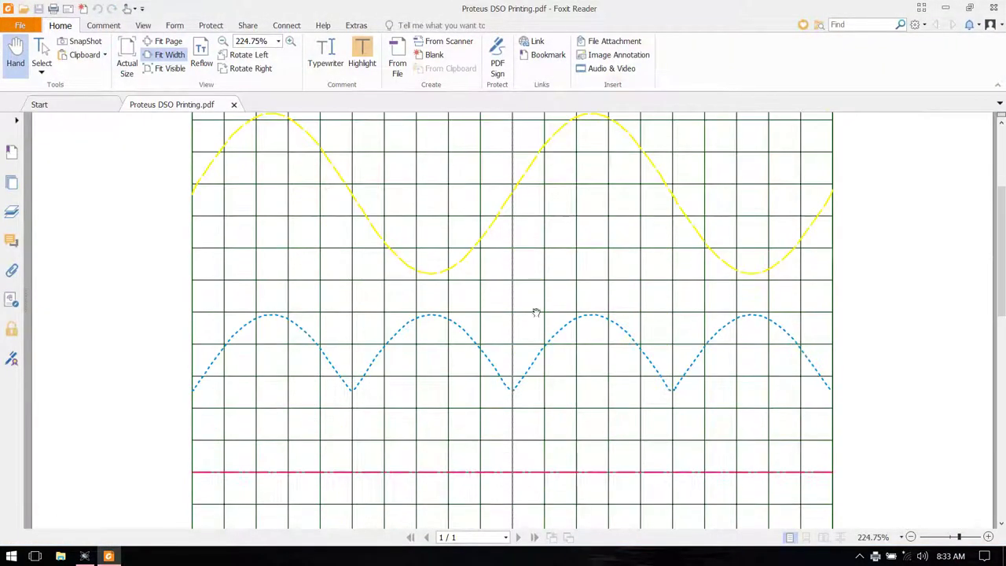
{"action": "scroll", "coordinate": [374, 228], "scroll_direction": "down", "scroll_amount": 3}
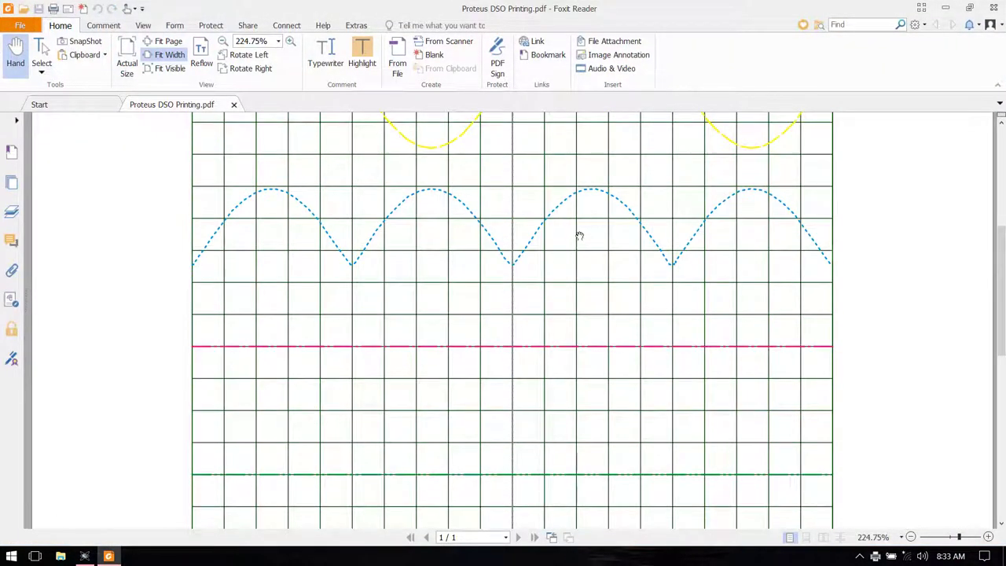
{"action": "scroll", "coordinate": [699, 297], "scroll_direction": "up", "scroll_amount": 3}
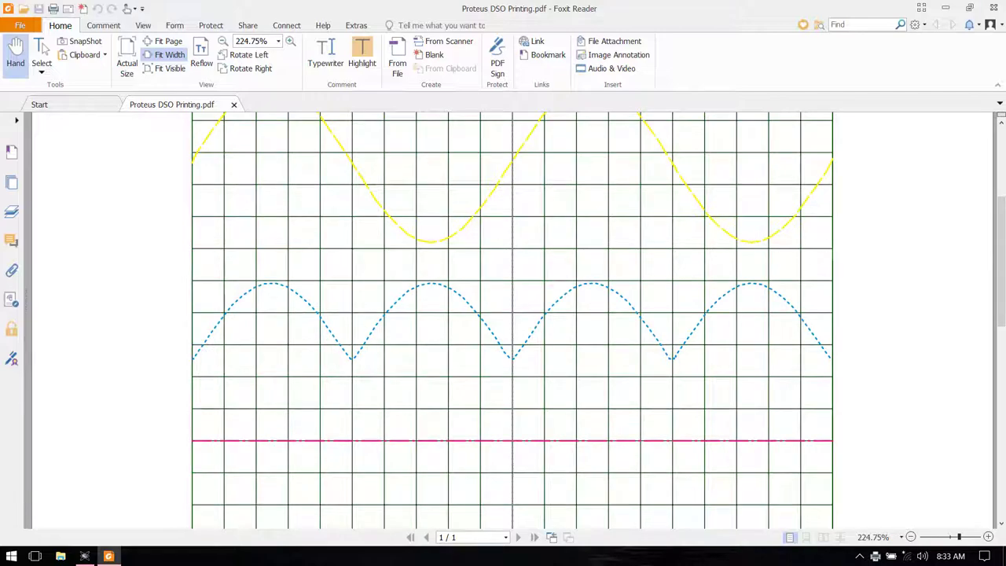
{"action": "left_click", "coordinate": [994, 7]}
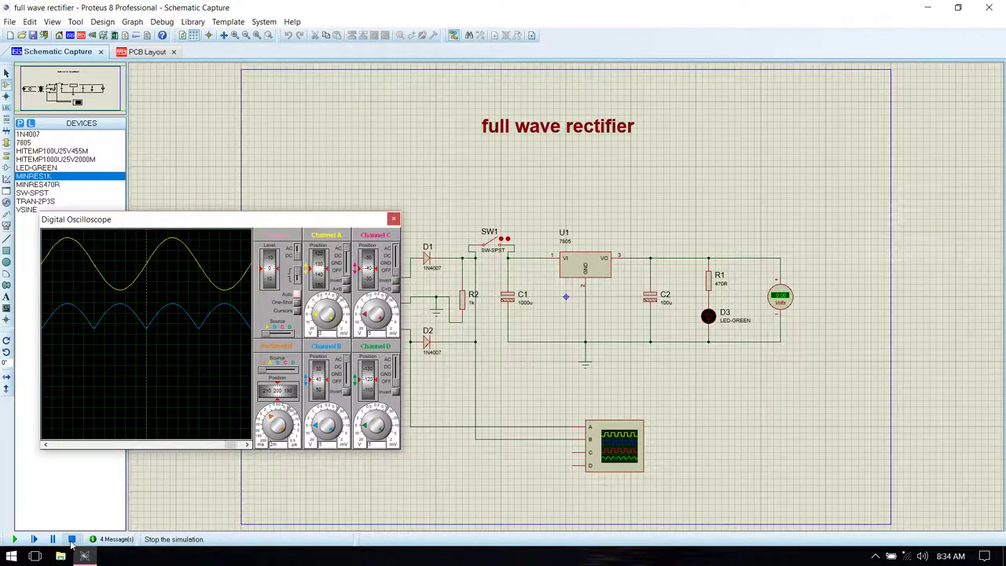
Stop the simulation and delete the oscilloscope, source V1, transformer TR1 and the AC voltmeter from the schematic.
{"action": "left_click", "coordinate": [72, 540]}
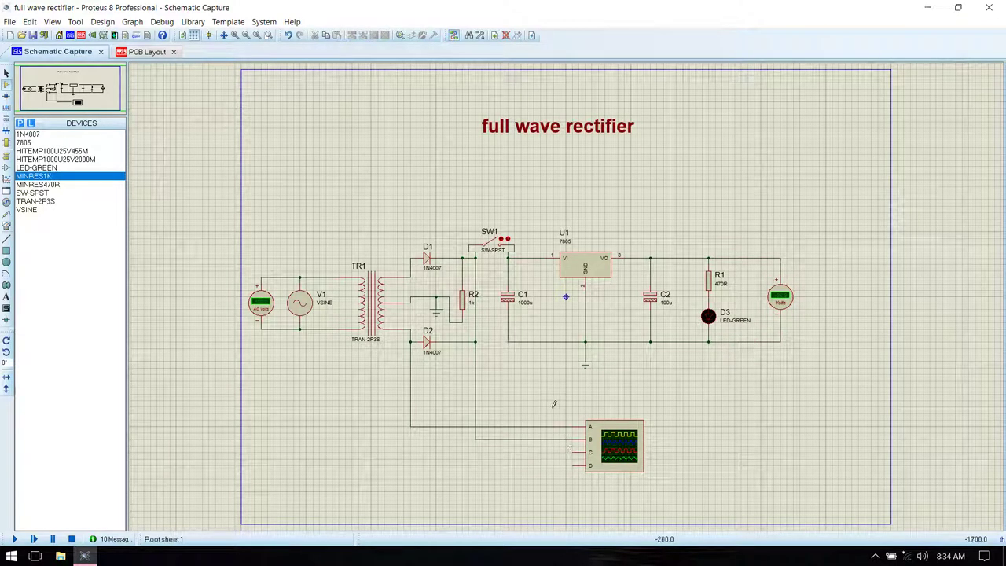
{"action": "right_click", "coordinate": [612, 439]}
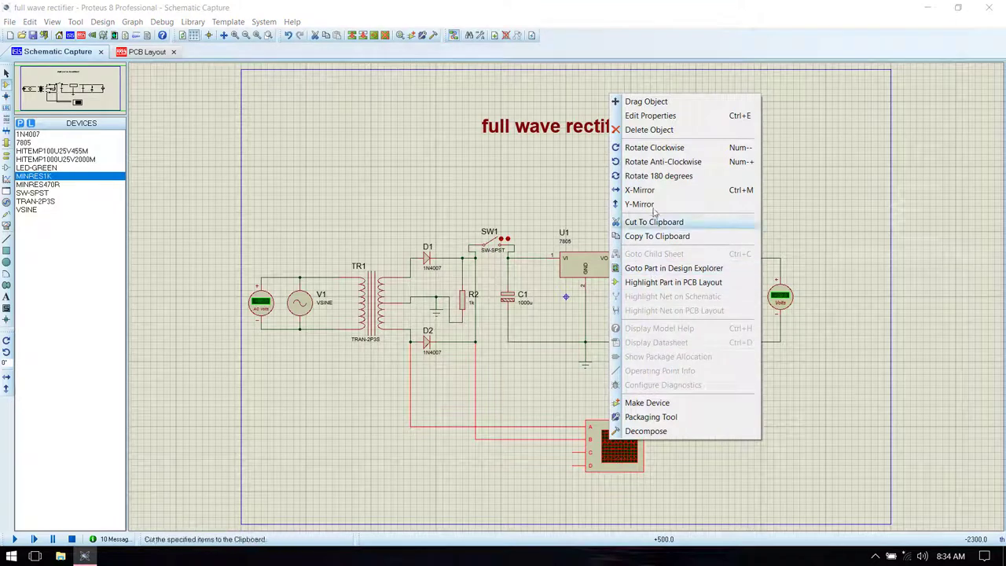
{"action": "left_click", "coordinate": [649, 130]}
{"action": "left_click_drag", "start_coordinate": [245, 397], "coordinate": [396, 234]}
{"action": "key", "text": "Delete"}
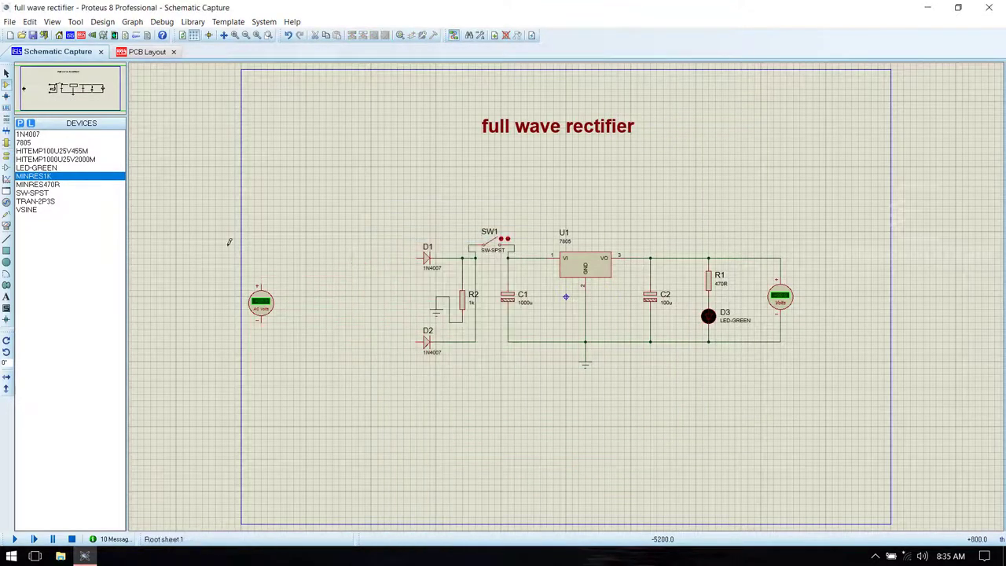
{"action": "left_click_drag", "start_coordinate": [228, 242], "coordinate": [338, 380]}
{"action": "key", "text": "Delete"}
Delete resistor R2, switch SW1 and the DC voltmeter, wiring the diode output directly to C1 in place of the switch.
{"action": "right_click", "coordinate": [463, 303]}
{"action": "left_click", "coordinate": [488, 337]}
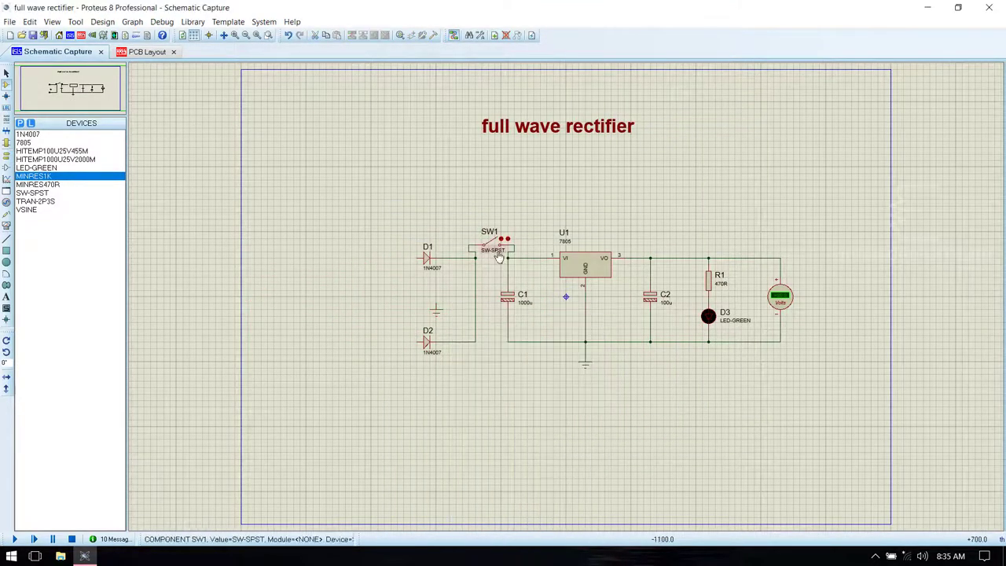
{"action": "right_click", "coordinate": [498, 258]}
{"action": "left_click", "coordinate": [522, 184]}
{"action": "left_click", "coordinate": [475, 258]}
{"action": "left_click", "coordinate": [507, 258]}
{"action": "right_click", "coordinate": [794, 303]}
{"action": "left_click", "coordinate": [818, 232]}
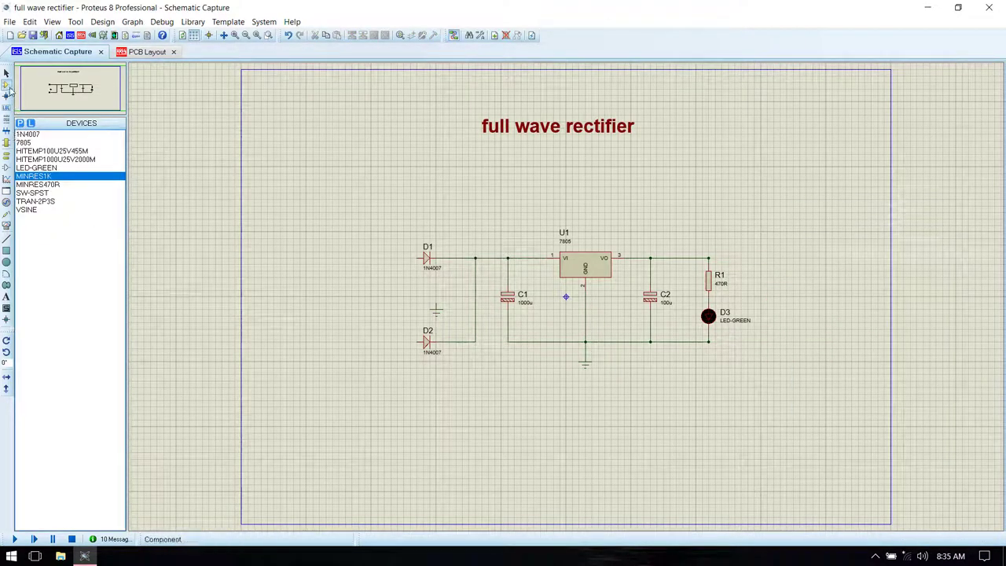
Search the device library for CONNECT and add the SIL connectors CONN-SIL2 and CONN-SIL3 to the device list.
{"action": "left_click", "coordinate": [19, 122]}
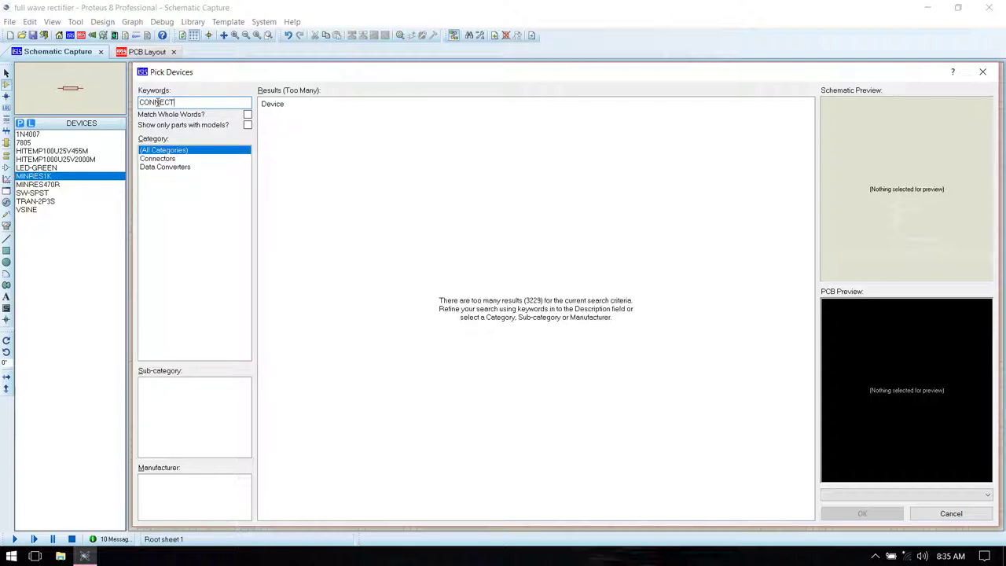
{"action": "left_click", "coordinate": [161, 160]}
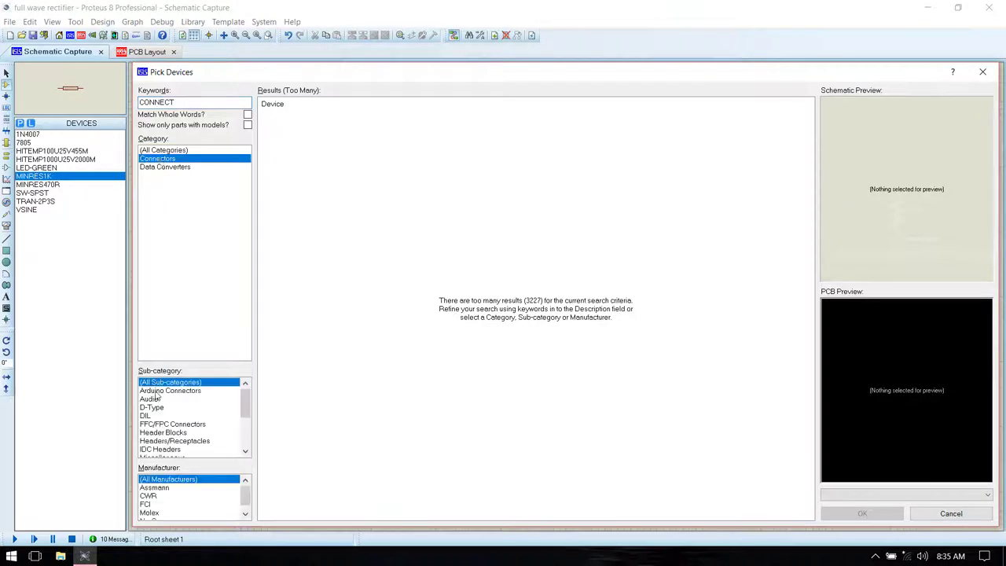
{"action": "scroll", "coordinate": [165, 434], "scroll_direction": "down", "scroll_amount": 3}
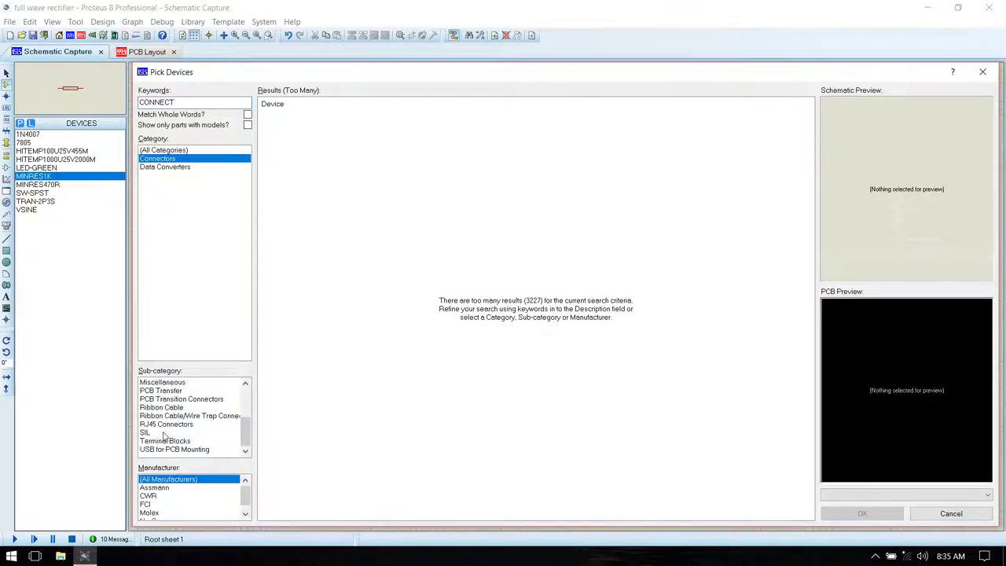
{"action": "left_click", "coordinate": [151, 433]}
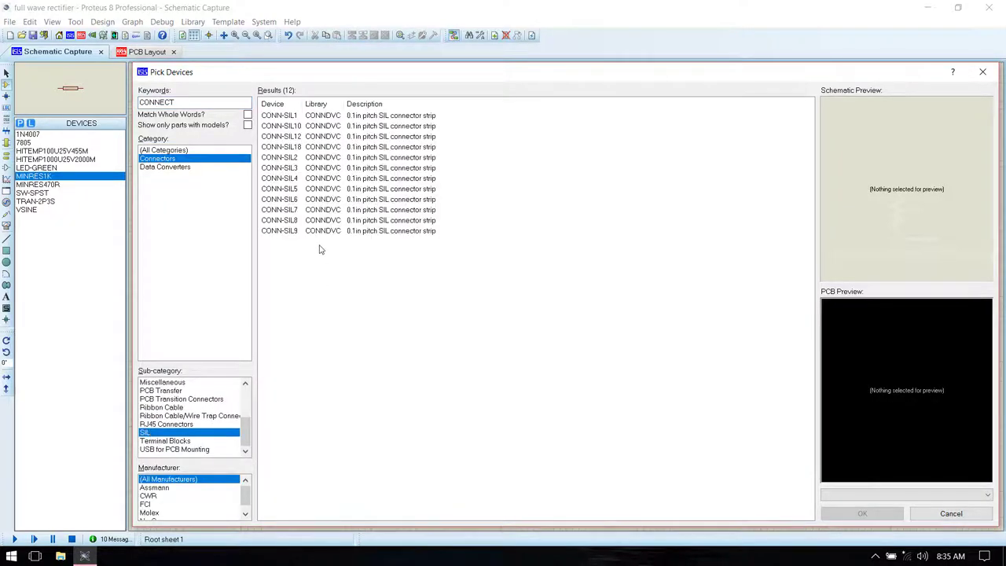
{"action": "double_click", "coordinate": [297, 160]}
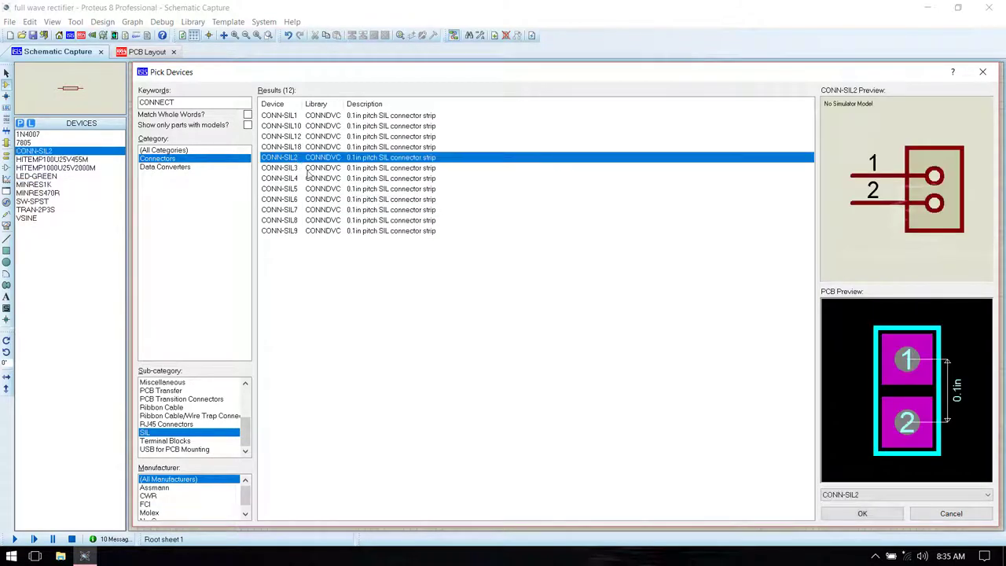
{"action": "double_click", "coordinate": [308, 169]}
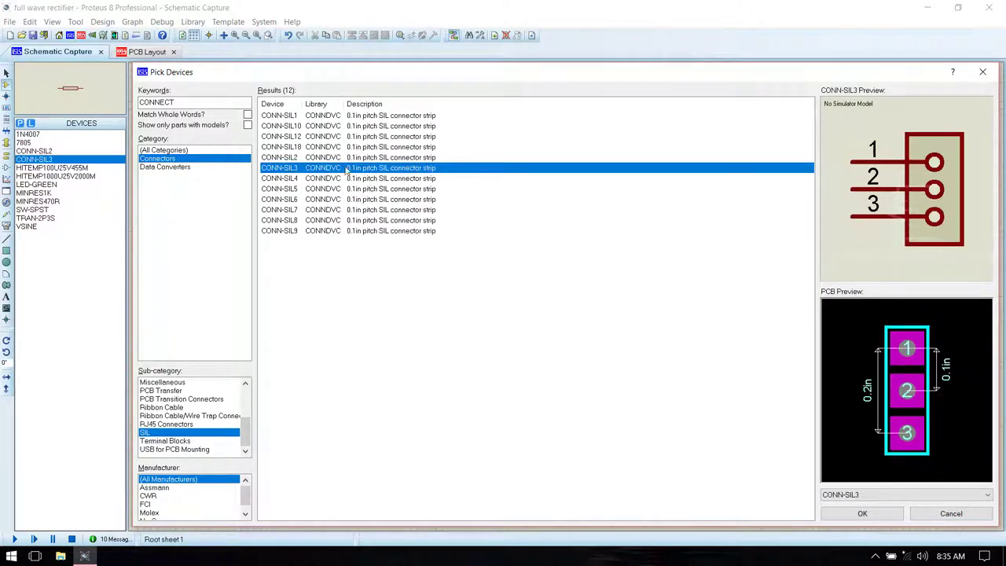
{"action": "left_click", "coordinate": [865, 514]}
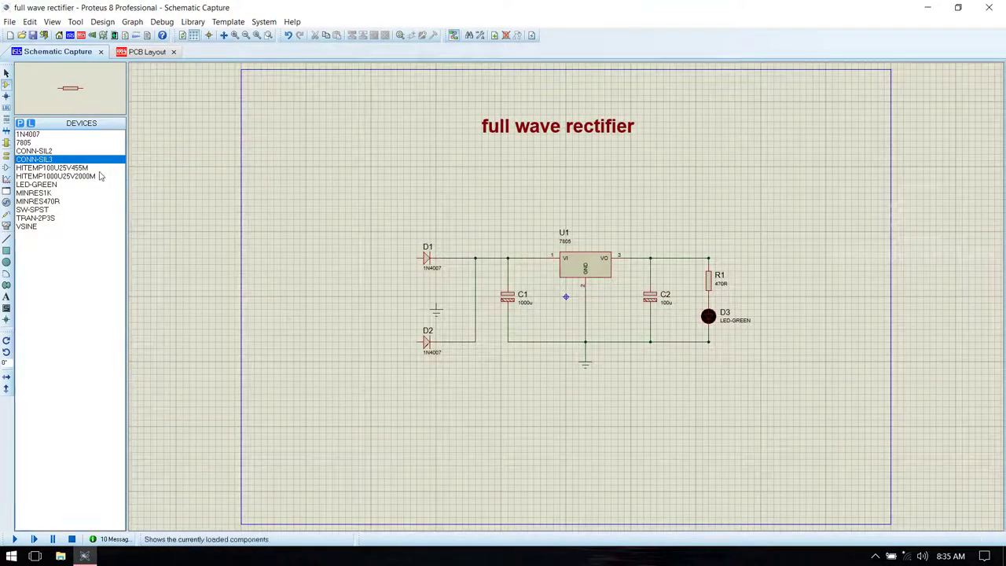
Place a CONN-SIL3 connector before diodes D1 and D2 and X-mirror it so its pins face the diodes.
{"action": "left_click", "coordinate": [53, 160]}
{"action": "left_click", "coordinate": [385, 290]}
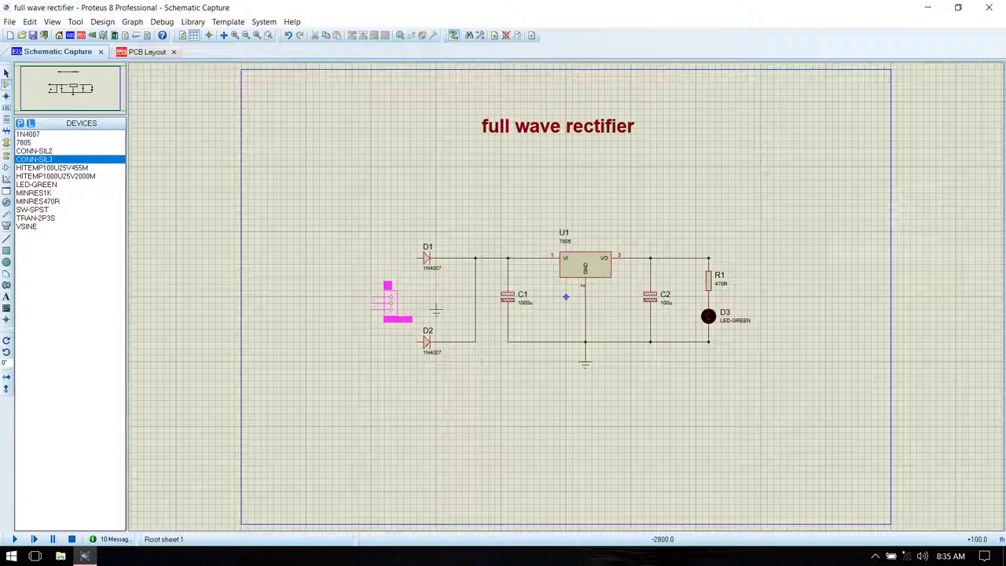
{"action": "left_click", "coordinate": [385, 295]}
{"action": "right_click", "coordinate": [388, 296]}
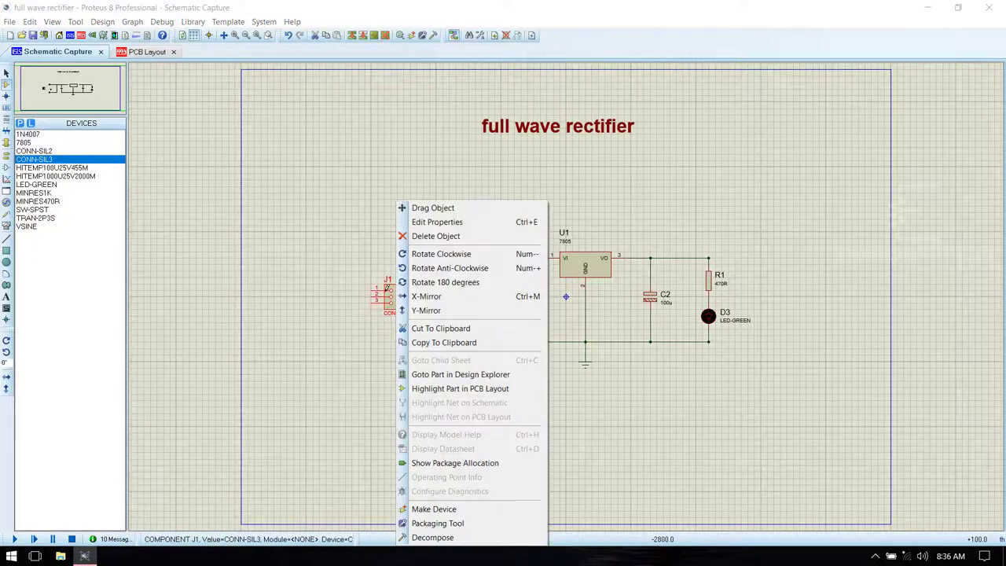
{"action": "left_click", "coordinate": [426, 283]}
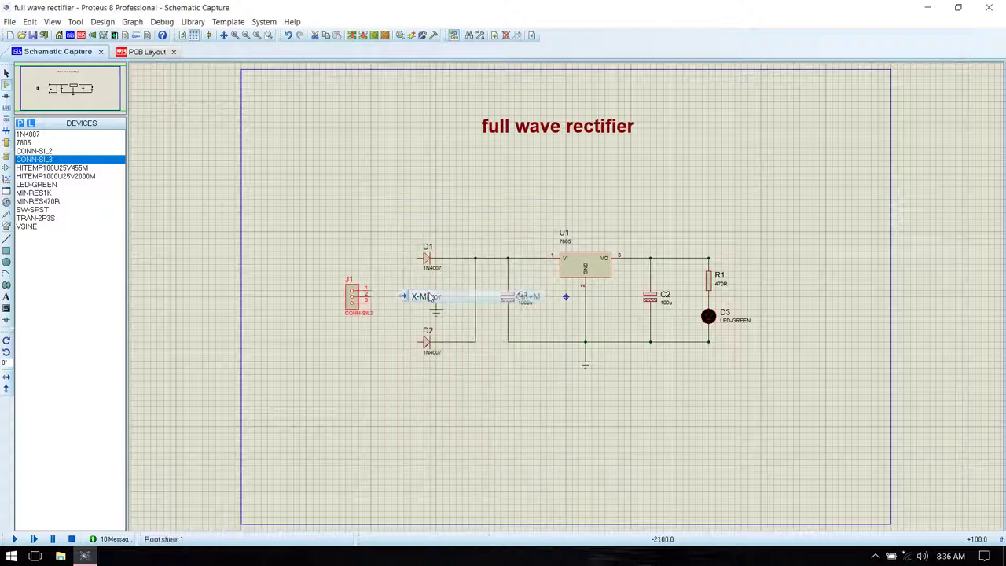
Wire connector J1's pin 1 to diode D1, pin 3 to diode D2 and pin 2 to the ground terminal.
{"action": "left_click", "coordinate": [370, 288]}
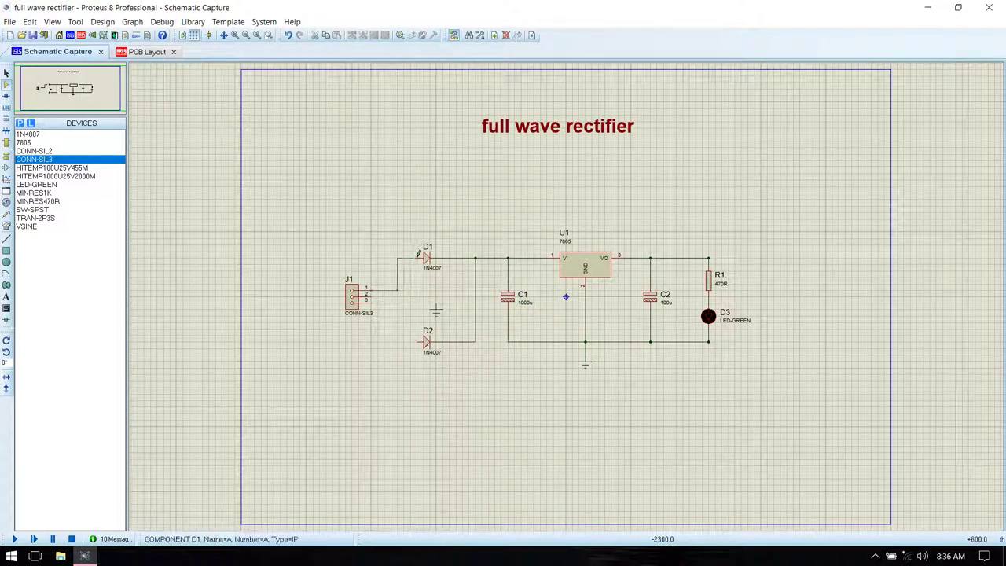
{"action": "left_click", "coordinate": [419, 258]}
{"action": "left_click", "coordinate": [370, 302]}
{"action": "left_click", "coordinate": [419, 342]}
{"action": "left_click", "coordinate": [374, 296]}
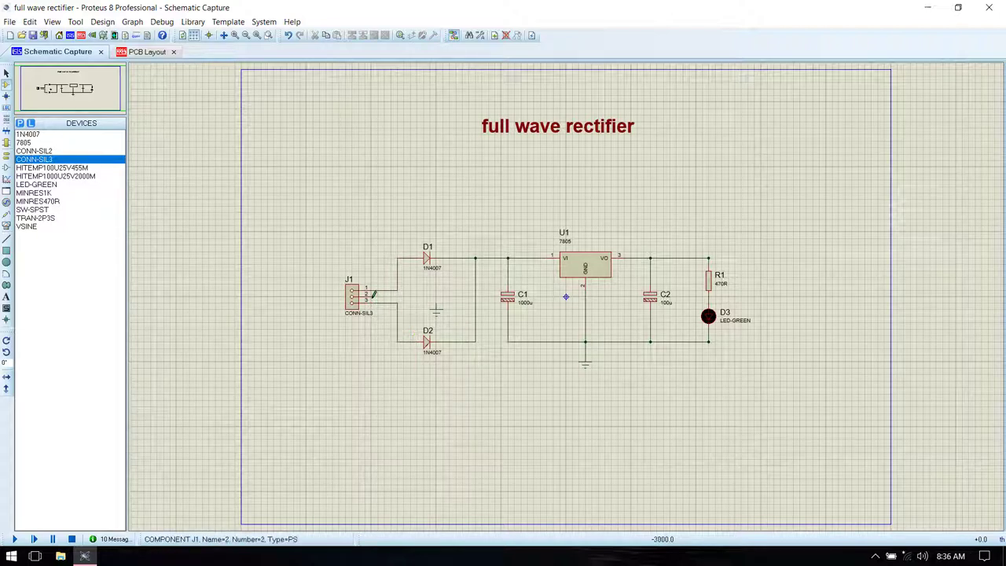
{"action": "left_click", "coordinate": [436, 303]}
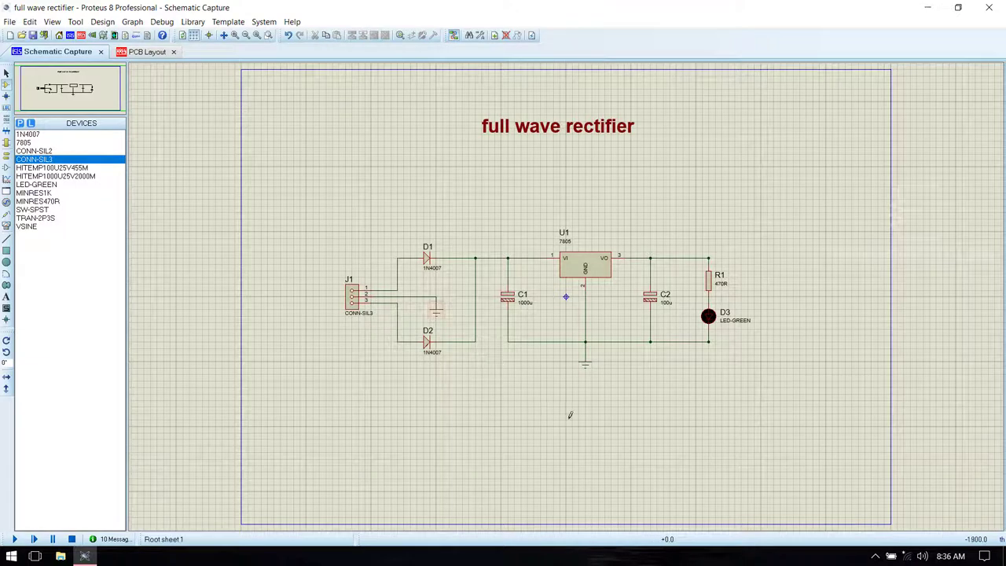
Place a CONN-SIL2 connector at the output, wiring pin 1 to the regulator output line and pin 2 to the ground line.
{"action": "left_click", "coordinate": [35, 150]}
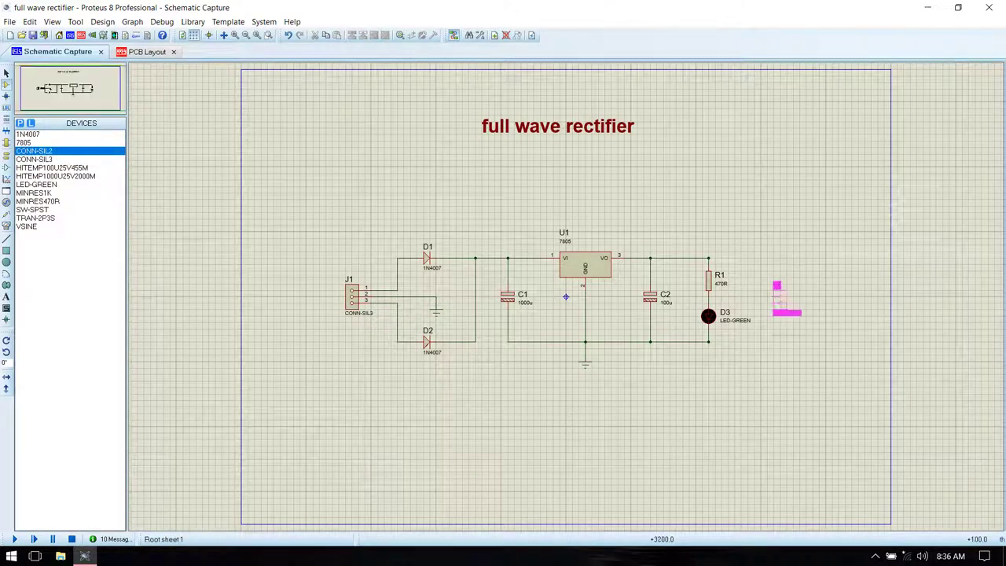
{"action": "left_click", "coordinate": [776, 294]}
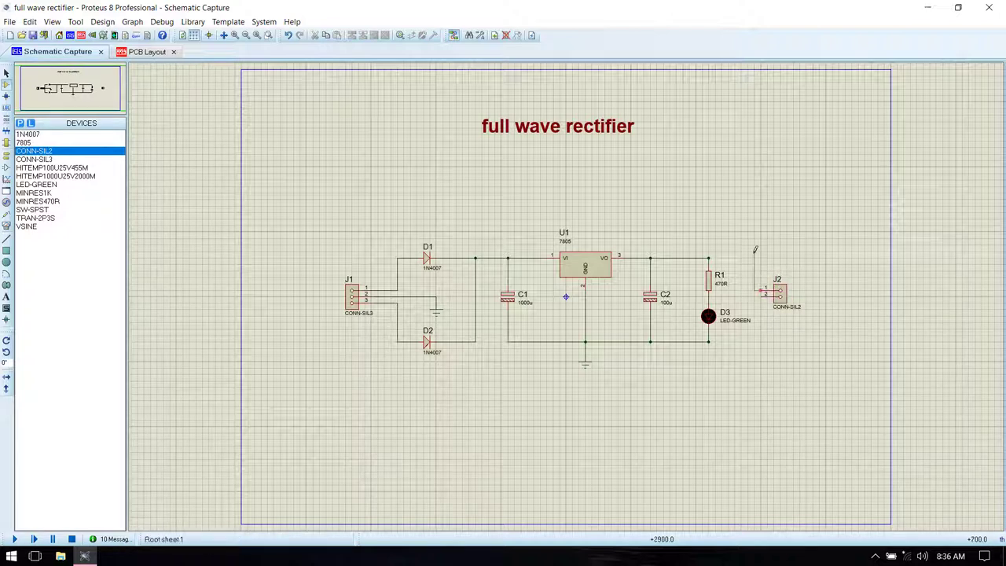
{"action": "left_click", "coordinate": [709, 257]}
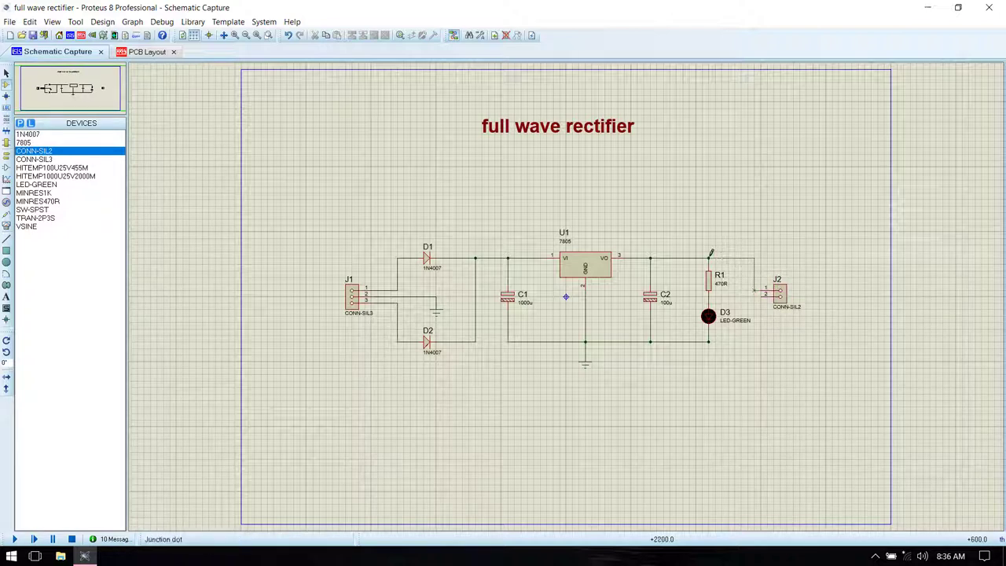
{"action": "left_click", "coordinate": [762, 297]}
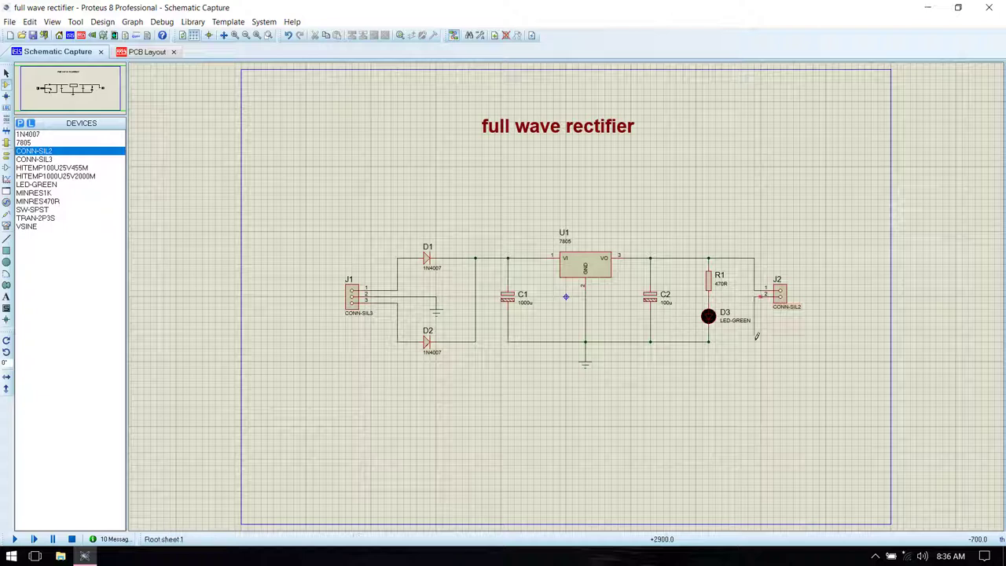
{"action": "left_click", "coordinate": [711, 340]}
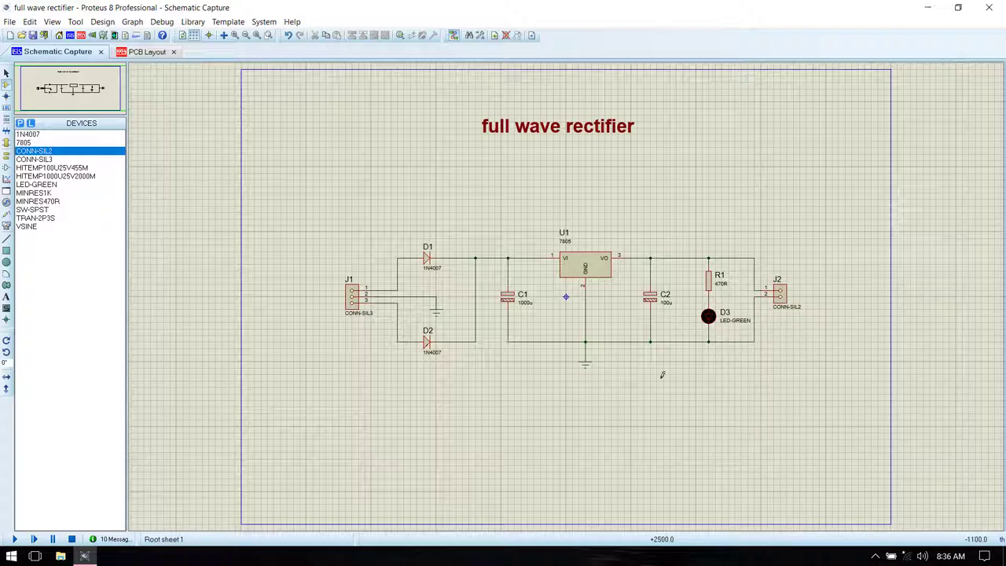
Rename the three-pin connector J1 as I/P and the two-pin connector J2 as O/P.
{"action": "left_click", "coordinate": [352, 287]}
{"action": "double_click", "coordinate": [350, 287]}
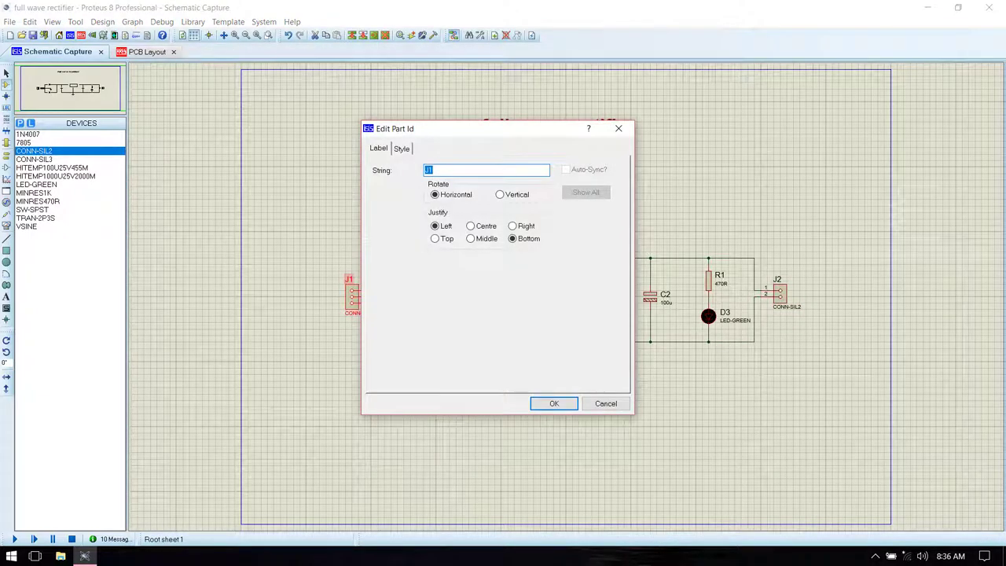
{"action": "type", "text": "I/P"}
{"action": "key", "text": "Return"}
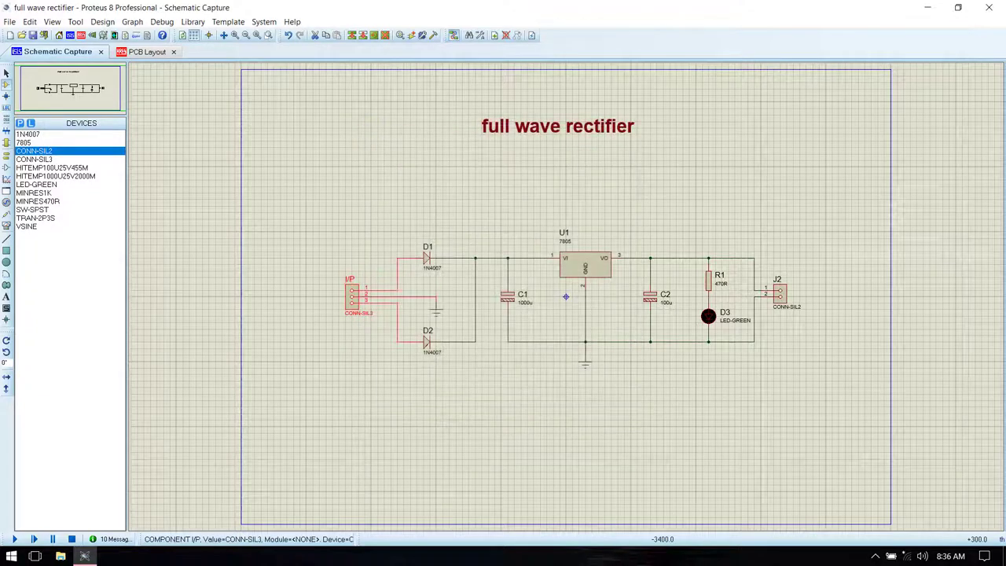
{"action": "double_click", "coordinate": [778, 281]}
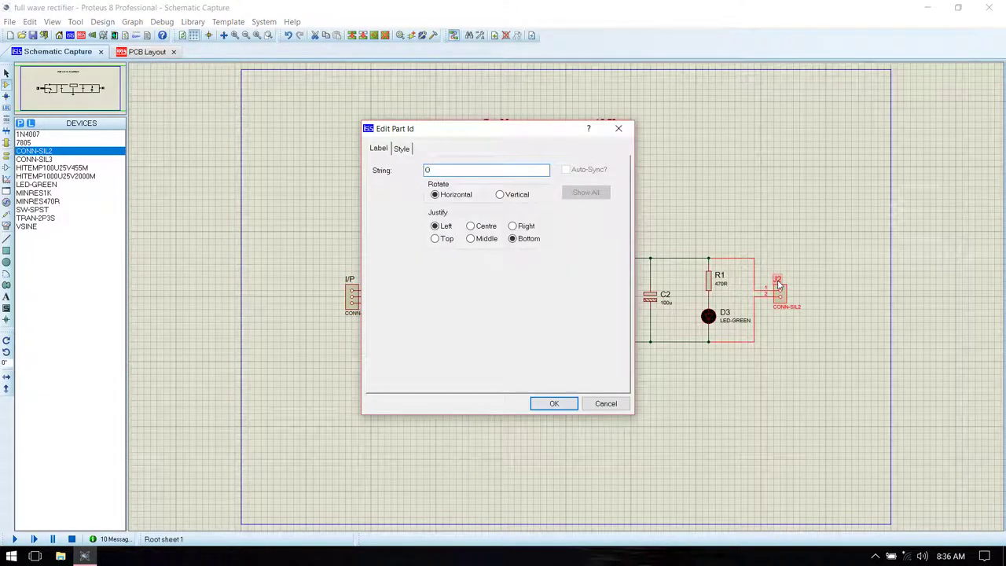
{"action": "left_click", "coordinate": [555, 403]}
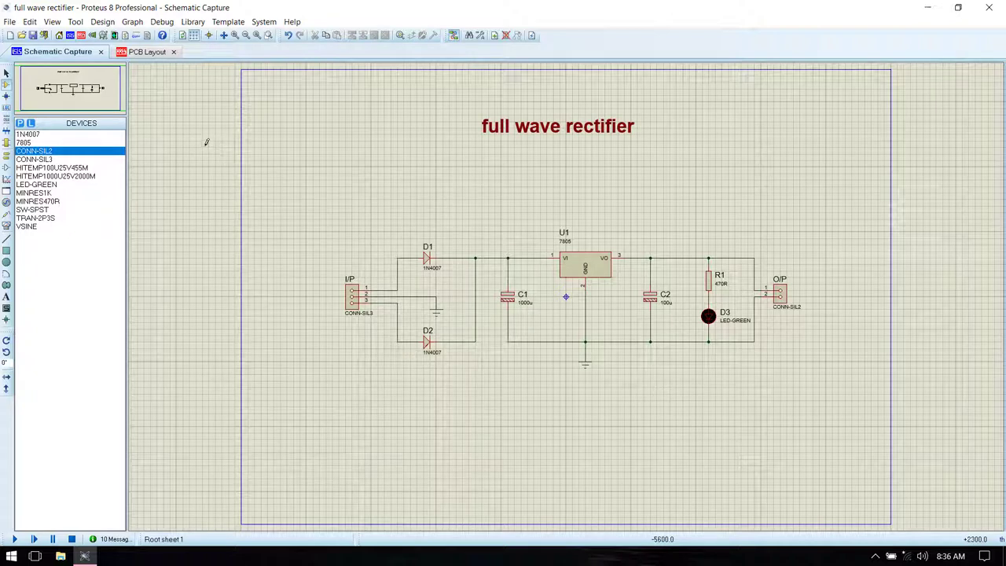
Switch to the PCB layout, list the components for placement and check the package of LED D3.
{"action": "left_click", "coordinate": [143, 52]}
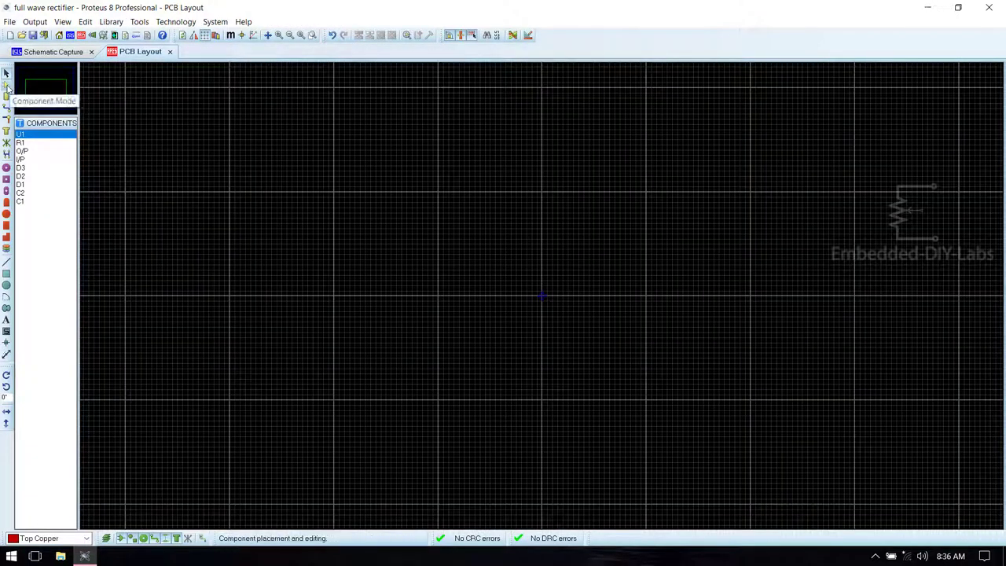
{"action": "left_click", "coordinate": [6, 89]}
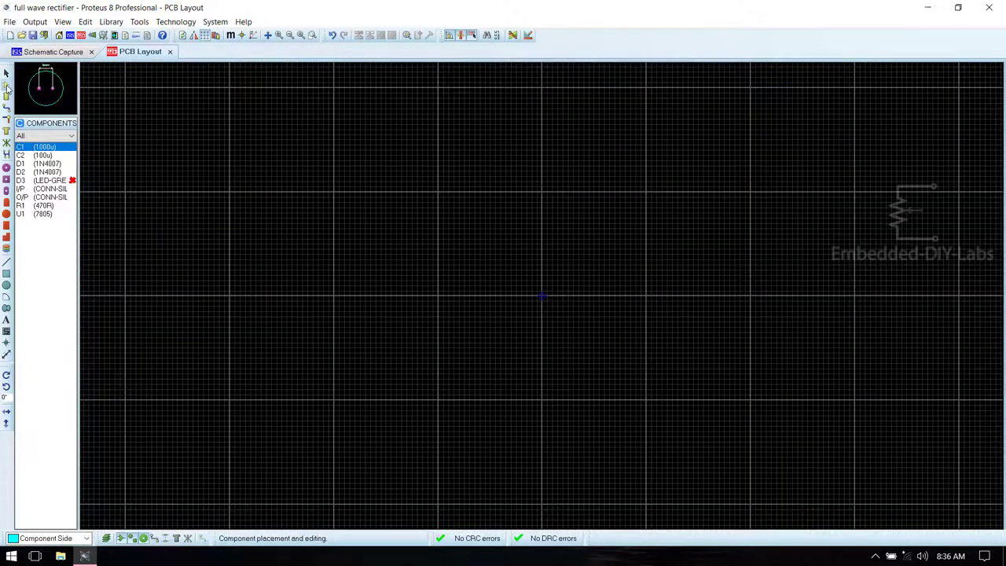
{"action": "left_click", "coordinate": [52, 181]}
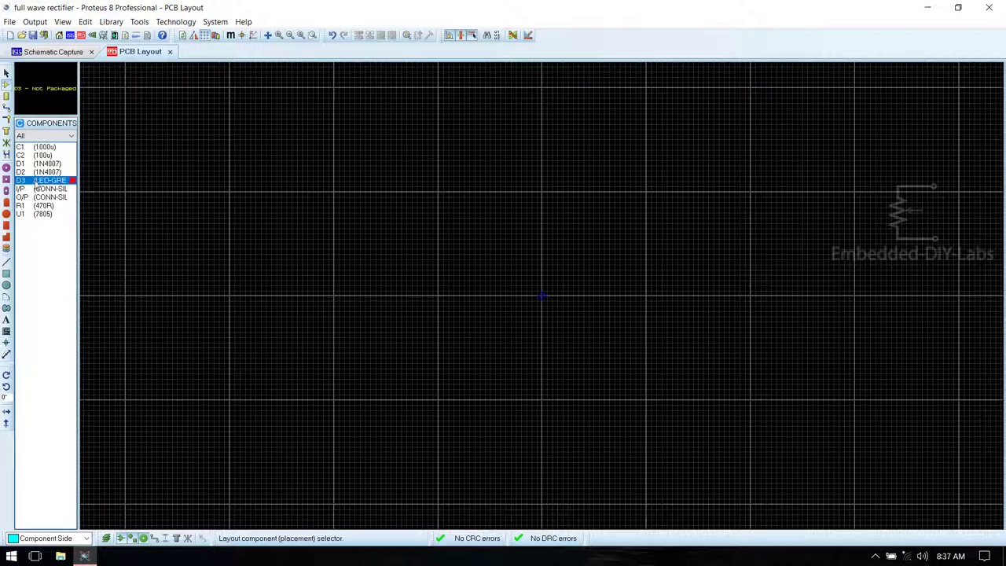
Assign the through-hole LED package from the PACKAGE library to LED D3 in the schematic.
{"action": "left_click", "coordinate": [62, 52]}
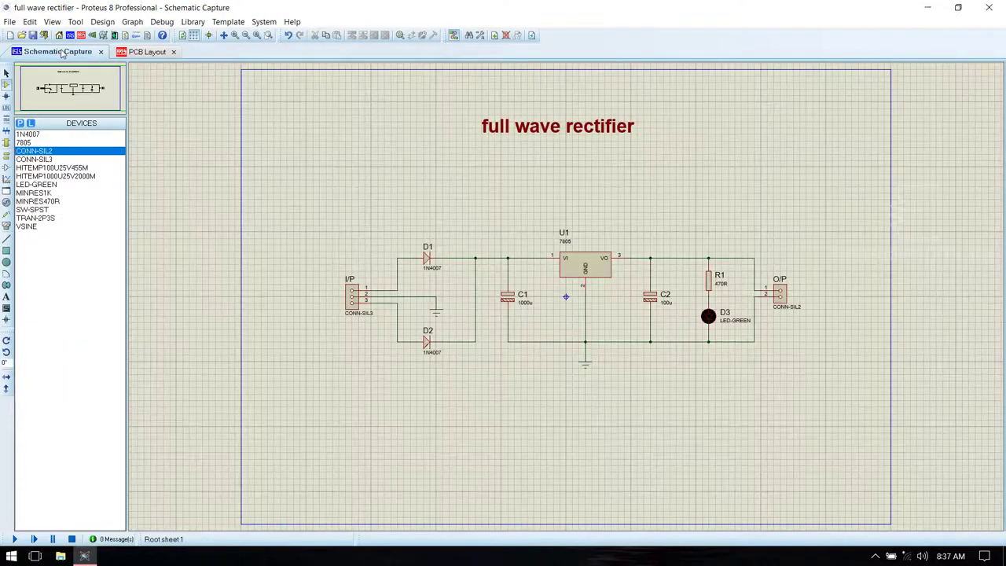
{"action": "double_click", "coordinate": [710, 318]}
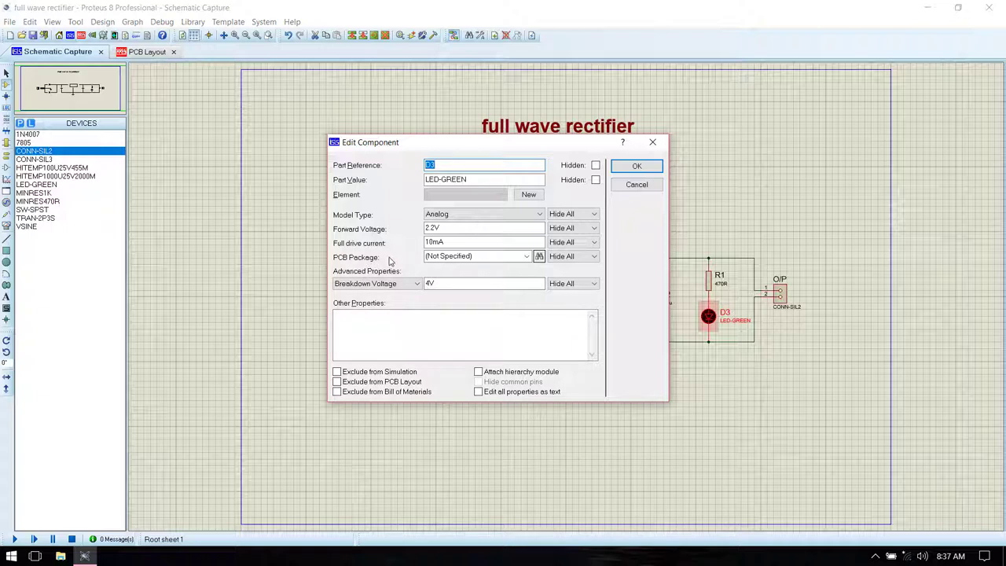
{"action": "left_click", "coordinate": [526, 257]}
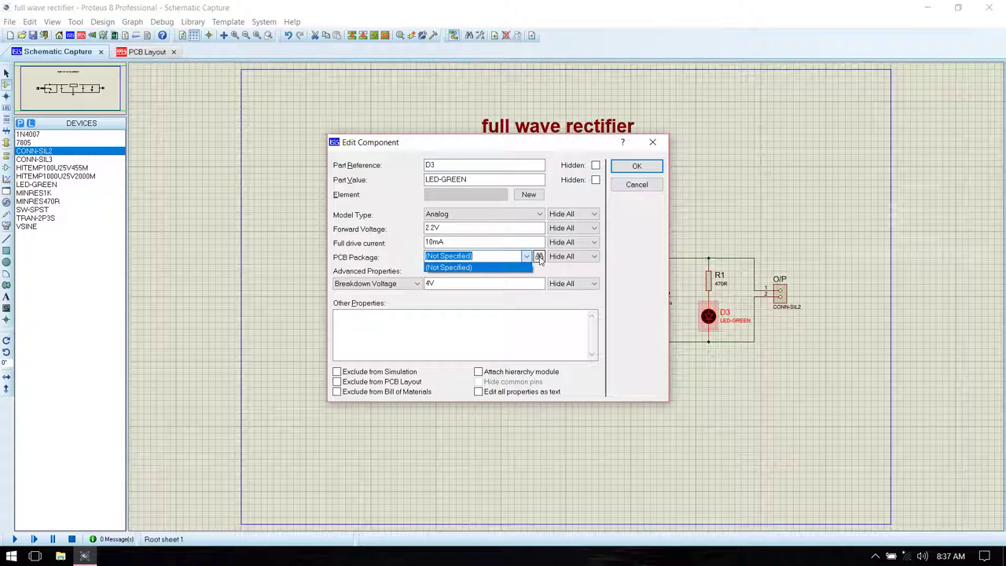
{"action": "left_click", "coordinate": [539, 260]}
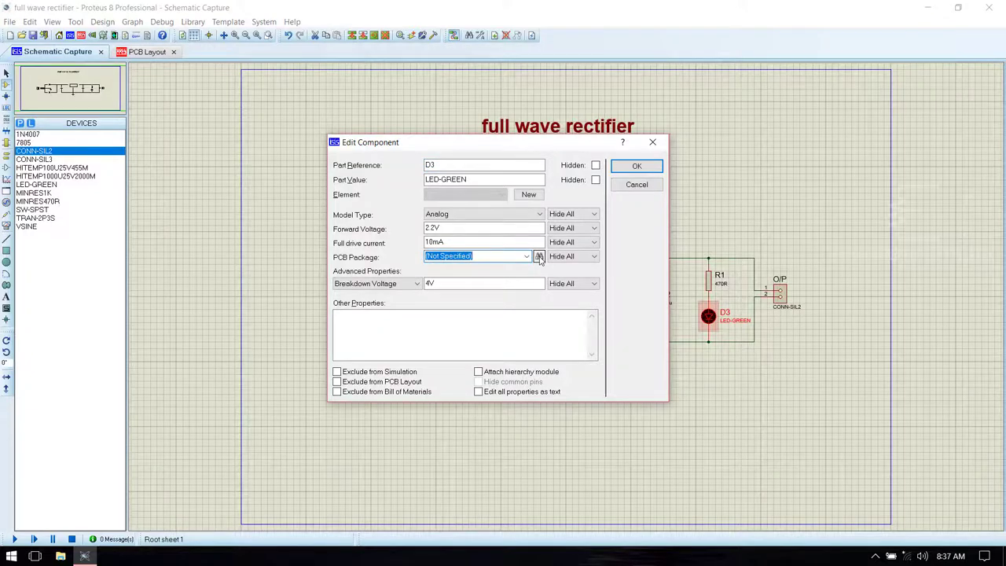
{"action": "left_click", "coordinate": [540, 258]}
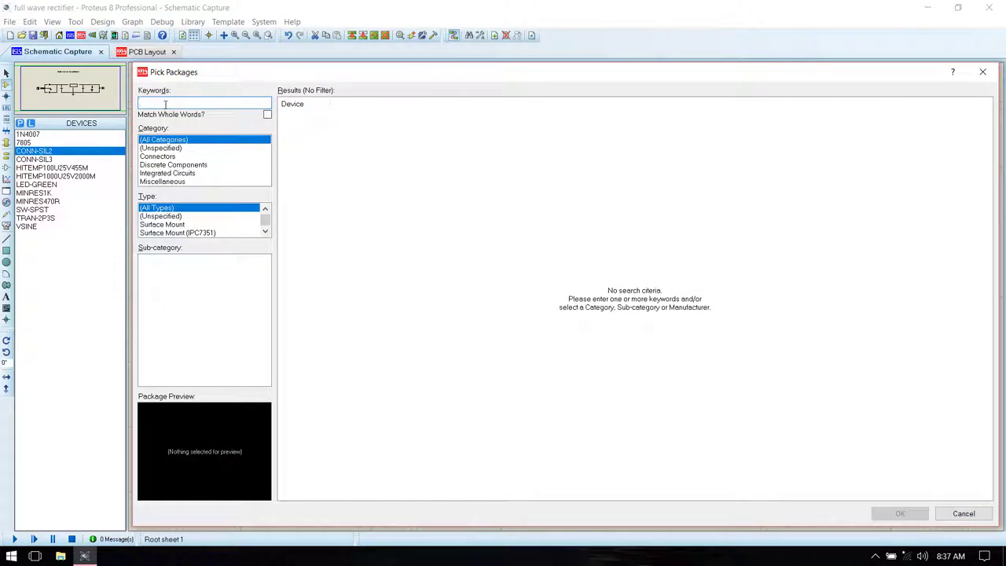
{"action": "type", "text": "LED"}
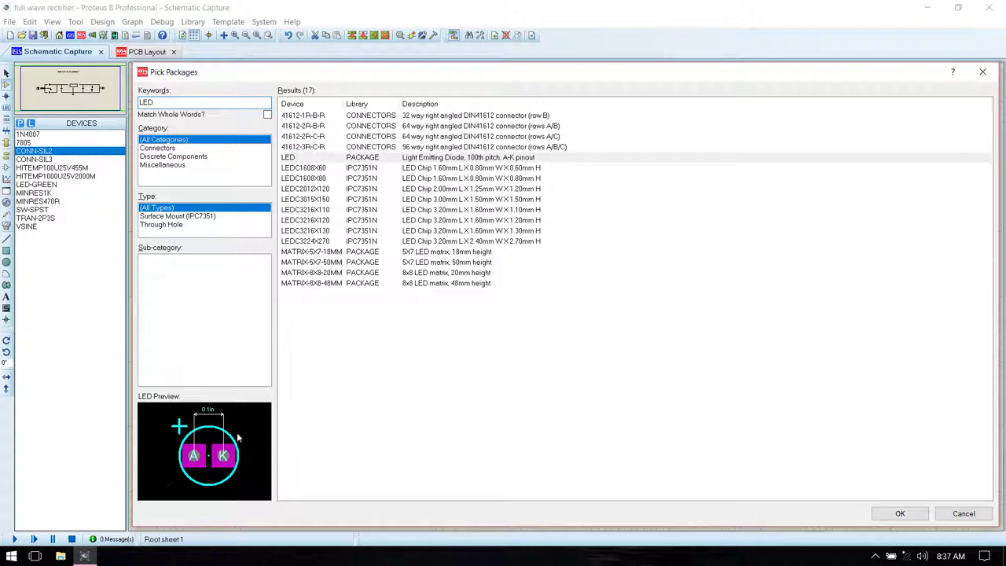
{"action": "left_click", "coordinate": [384, 160]}
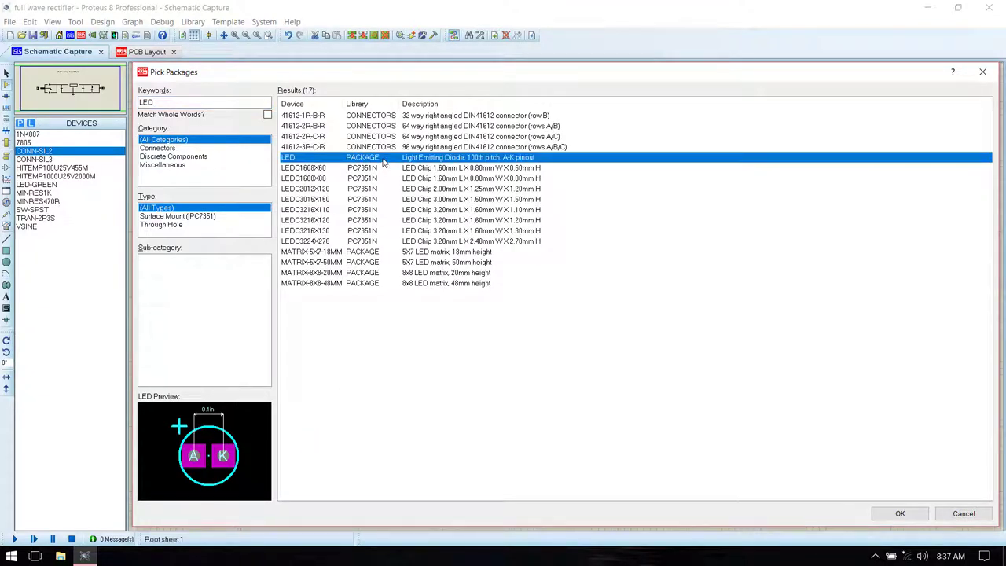
{"action": "double_click", "coordinate": [384, 161]}
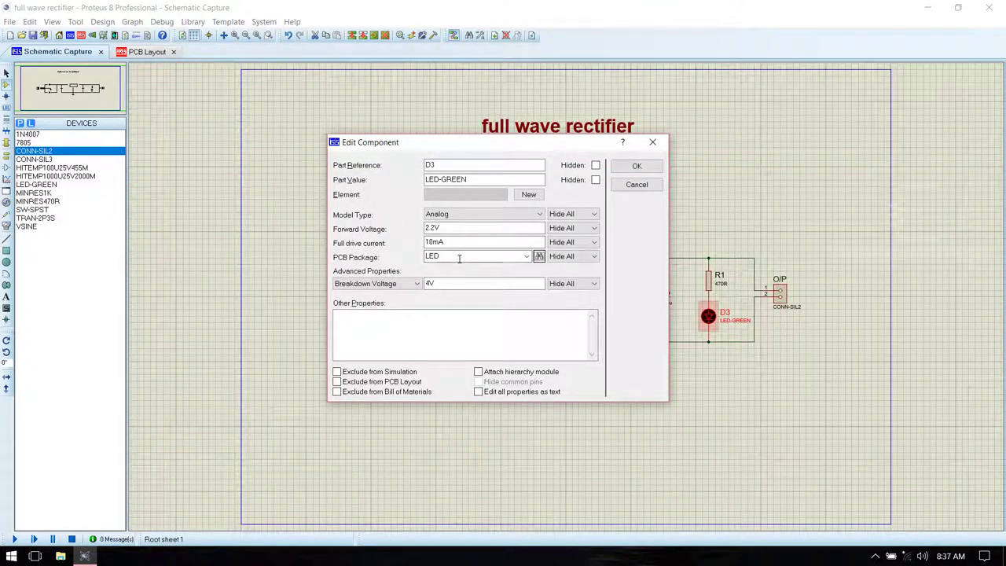
{"action": "left_click", "coordinate": [637, 168]}
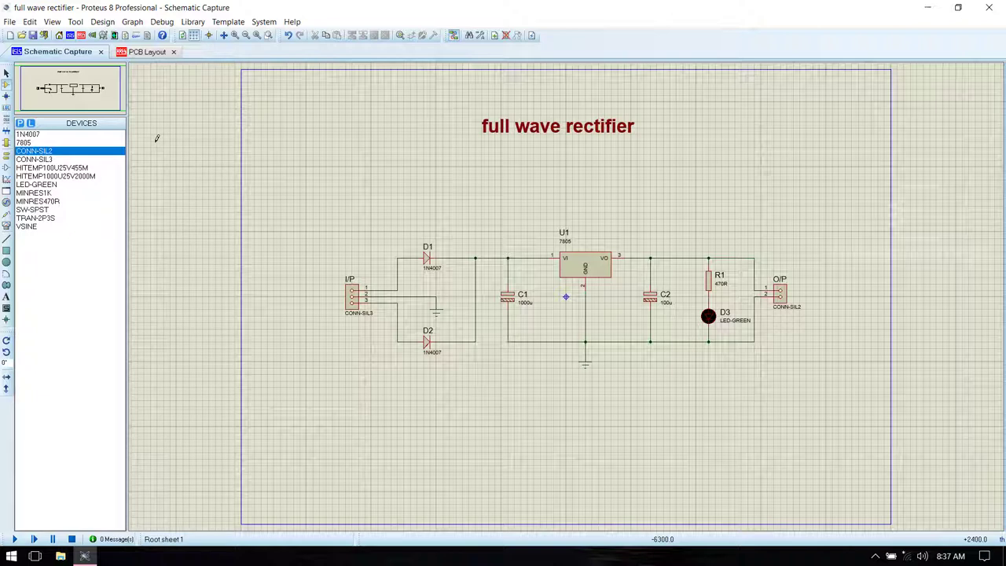
Preview the footprints of the capacitors, diodes, I/P connector, resistor and regulator in the PCB layout.
{"action": "left_click", "coordinate": [142, 54]}
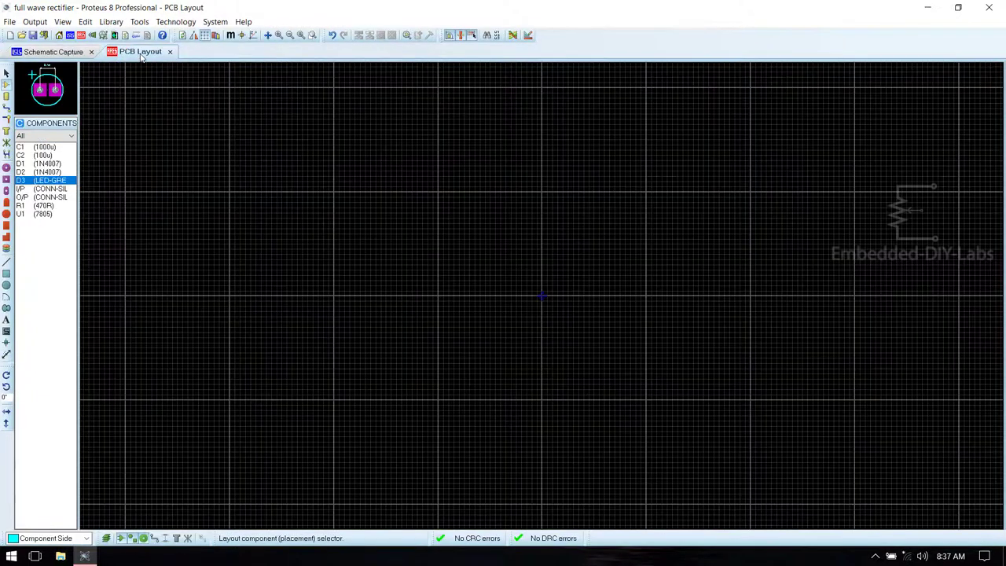
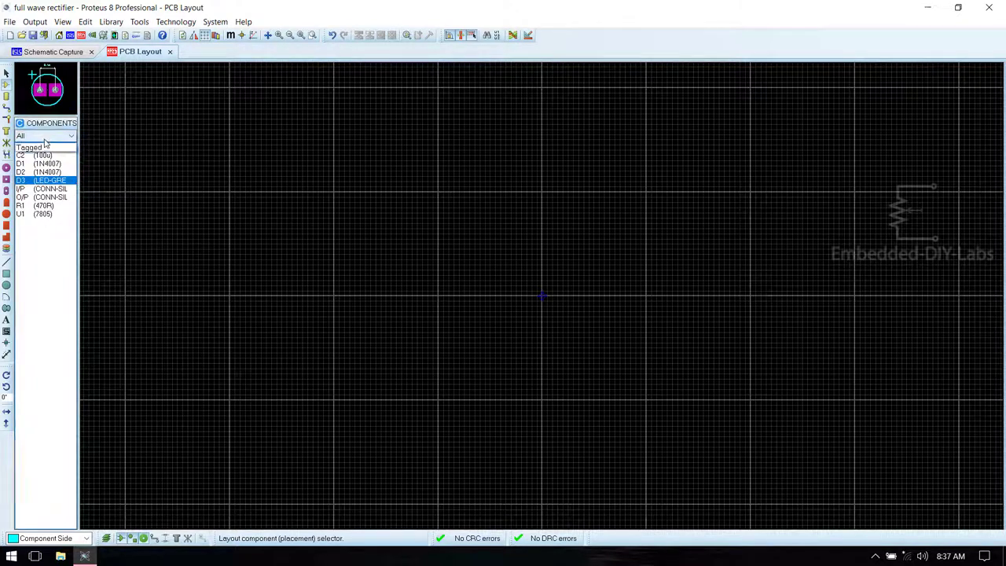
{"action": "left_click", "coordinate": [46, 163]}
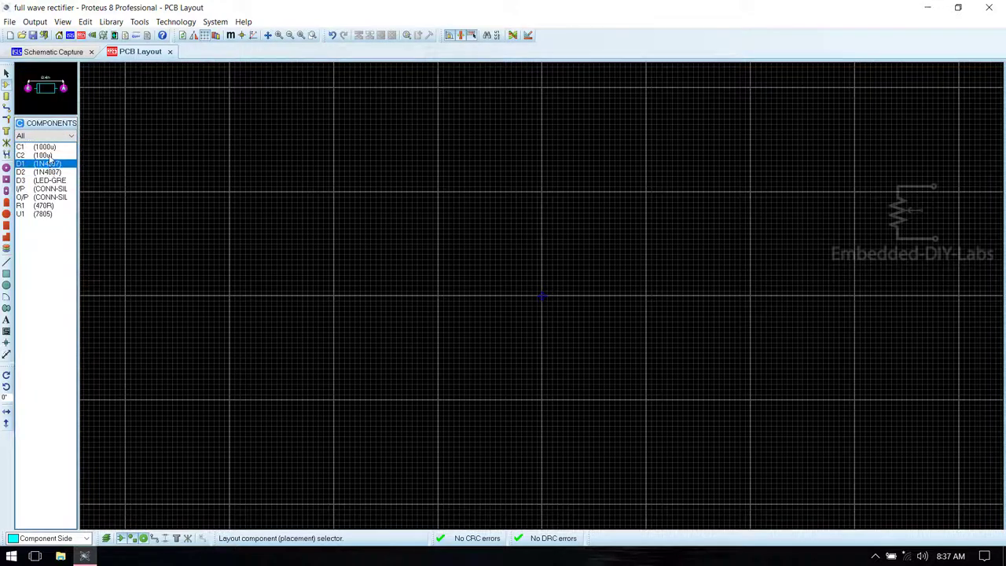
{"action": "left_click", "coordinate": [47, 156]}
{"action": "left_click", "coordinate": [47, 147]}
{"action": "left_click", "coordinate": [49, 163]}
{"action": "left_click", "coordinate": [49, 172]}
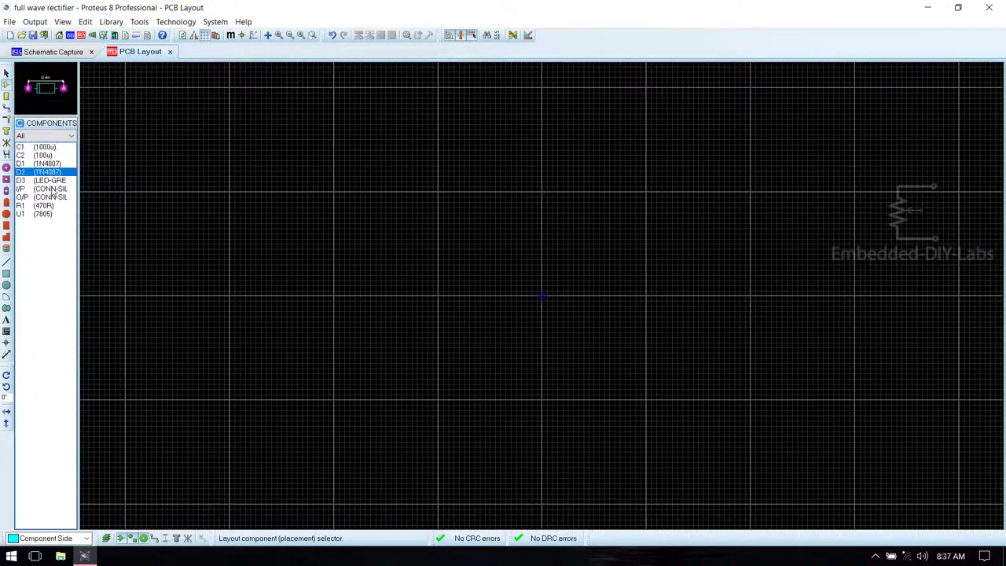
{"action": "left_click", "coordinate": [50, 189]}
{"action": "left_click", "coordinate": [50, 205]}
{"action": "left_click", "coordinate": [51, 214]}
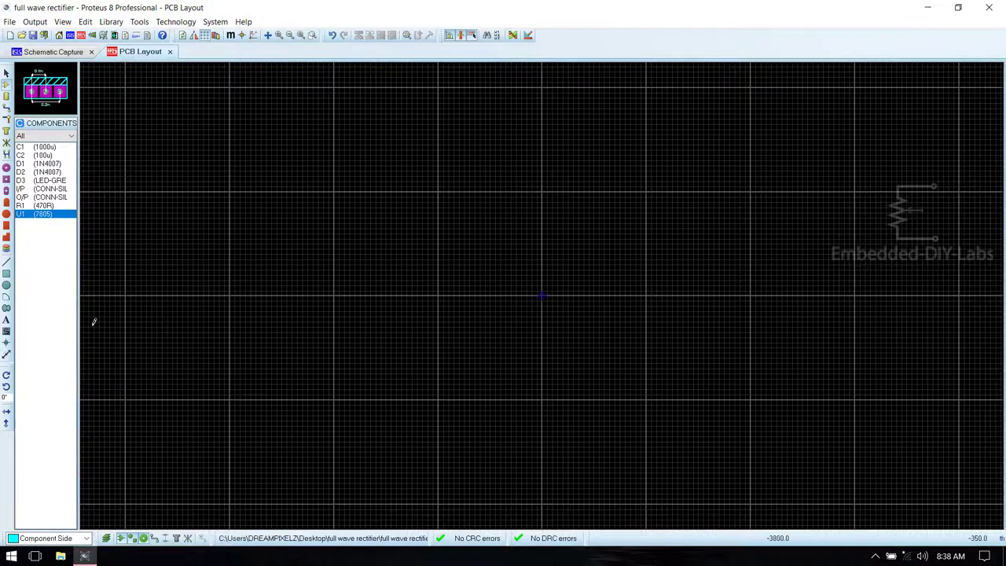
Draw a rectangular board outline on the Board Edge layer, about 3000 th wide and 2000 th high.
{"action": "left_click", "coordinate": [6, 275]}
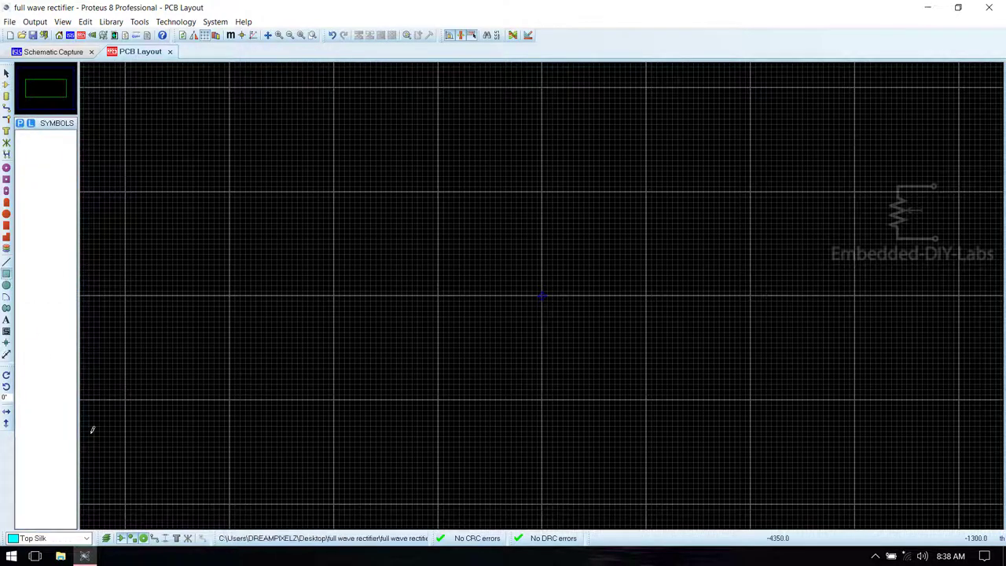
{"action": "left_click", "coordinate": [43, 538]}
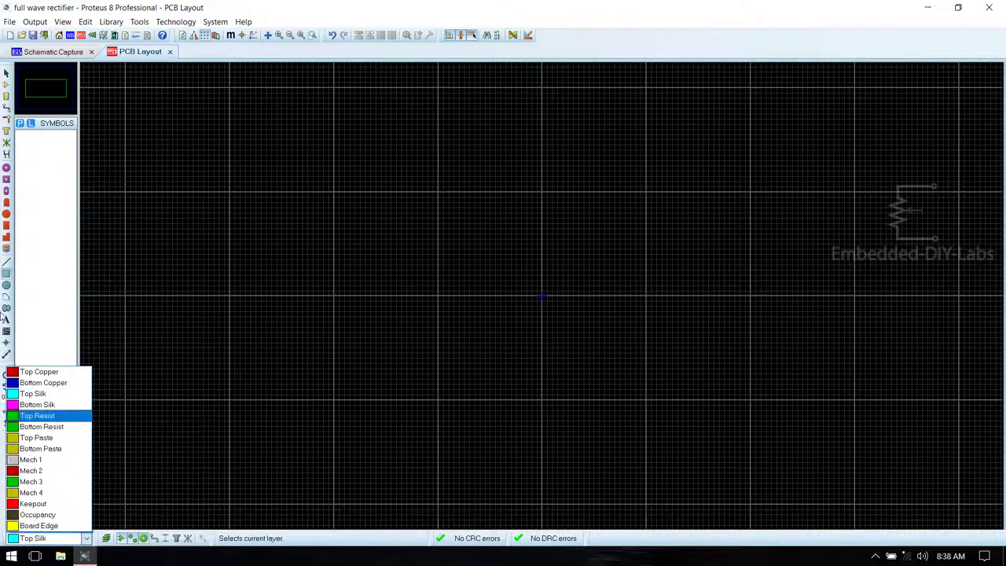
{"action": "left_click", "coordinate": [6, 273]}
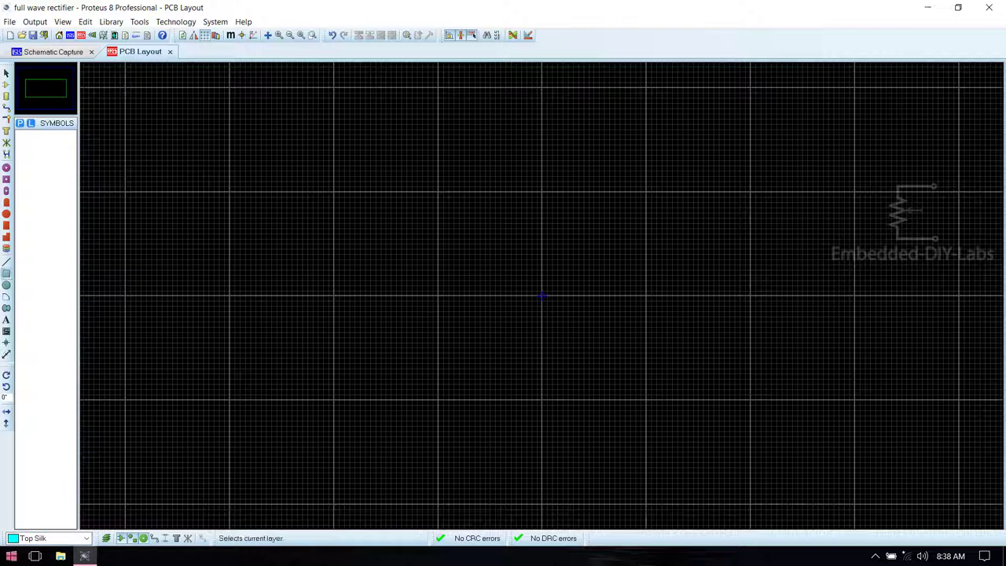
{"action": "left_click", "coordinate": [46, 539]}
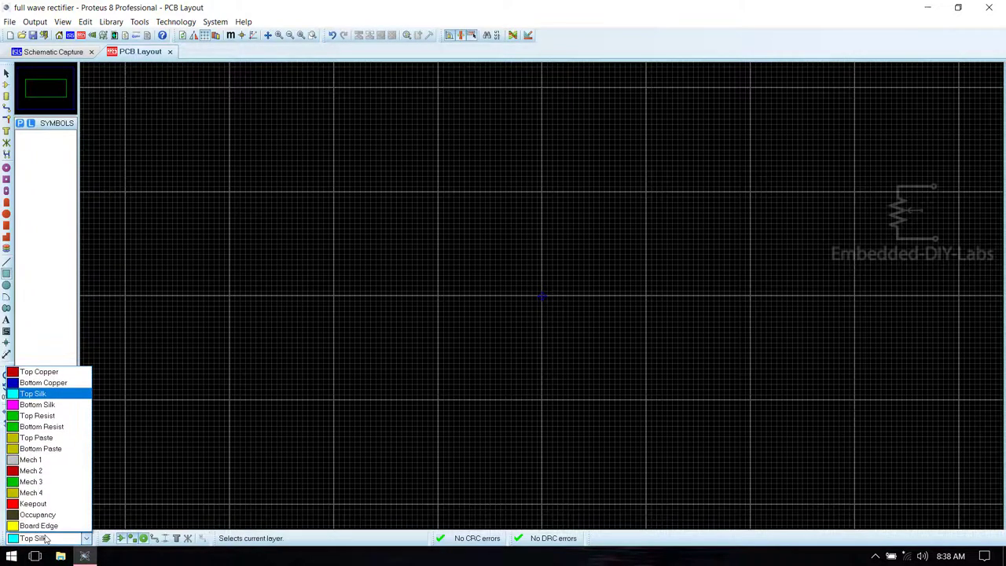
{"action": "left_click", "coordinate": [43, 526]}
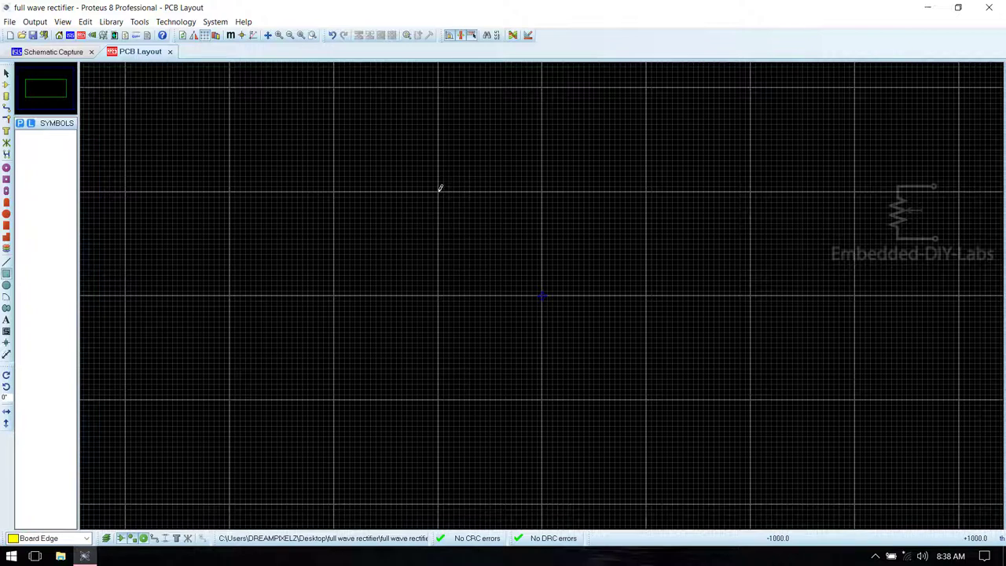
{"action": "left_click_drag", "start_coordinate": [440, 189], "coordinate": [751, 397]}
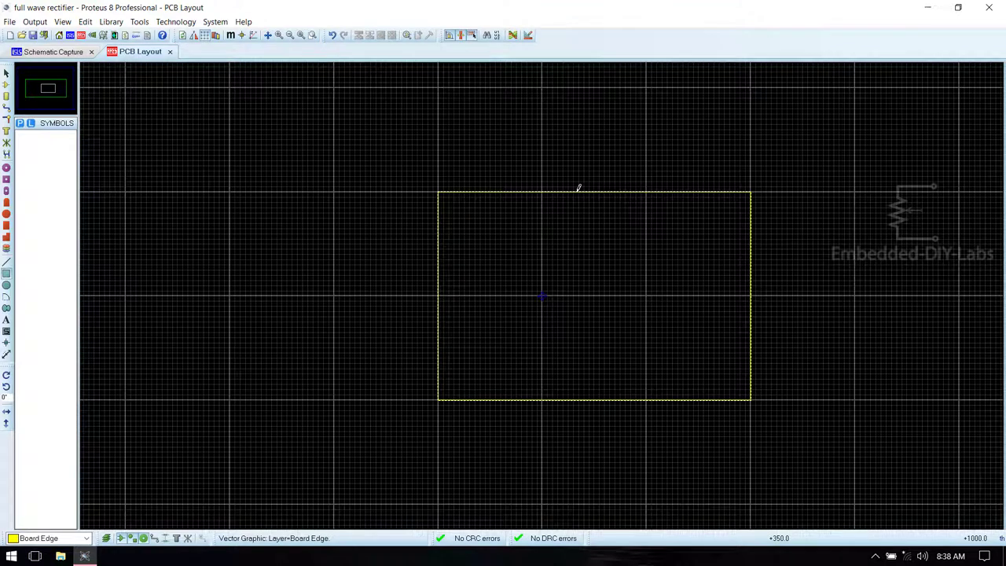
Turn off Follow Global for the board outline and increase its line width, applying it to this graphic only.
{"action": "right_click", "coordinate": [579, 191]}
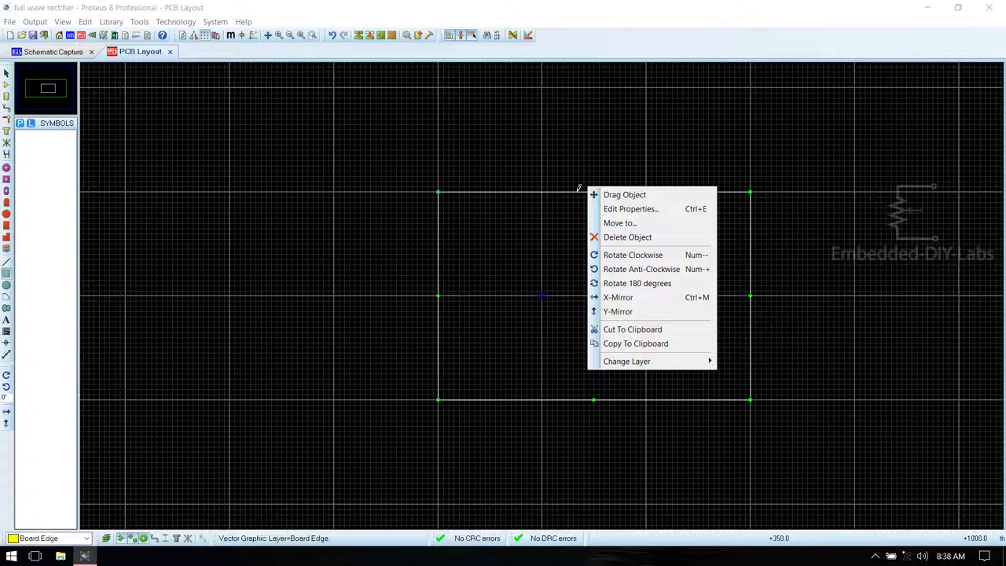
{"action": "left_click", "coordinate": [650, 209]}
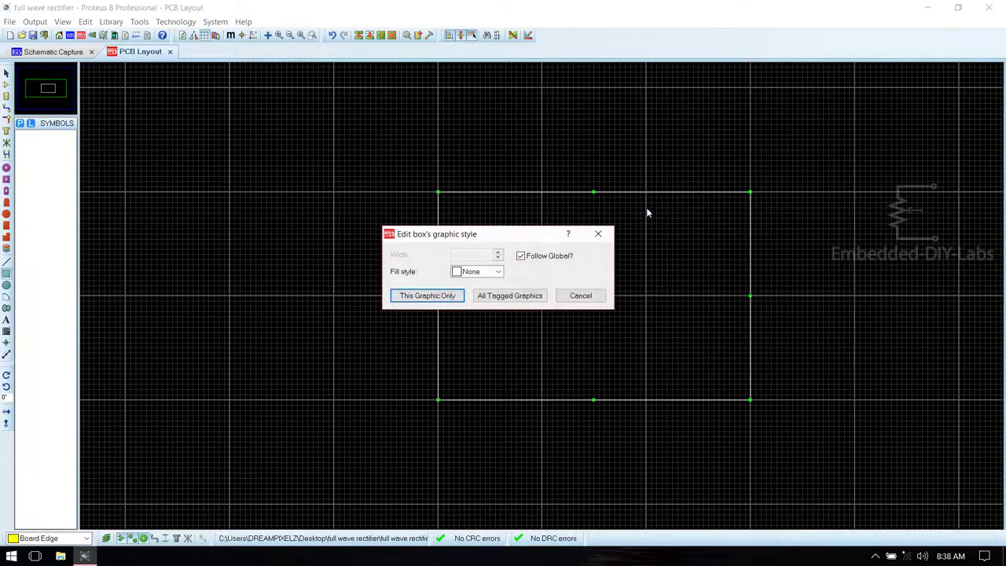
{"action": "left_click", "coordinate": [520, 255]}
{"action": "left_click", "coordinate": [498, 254]}
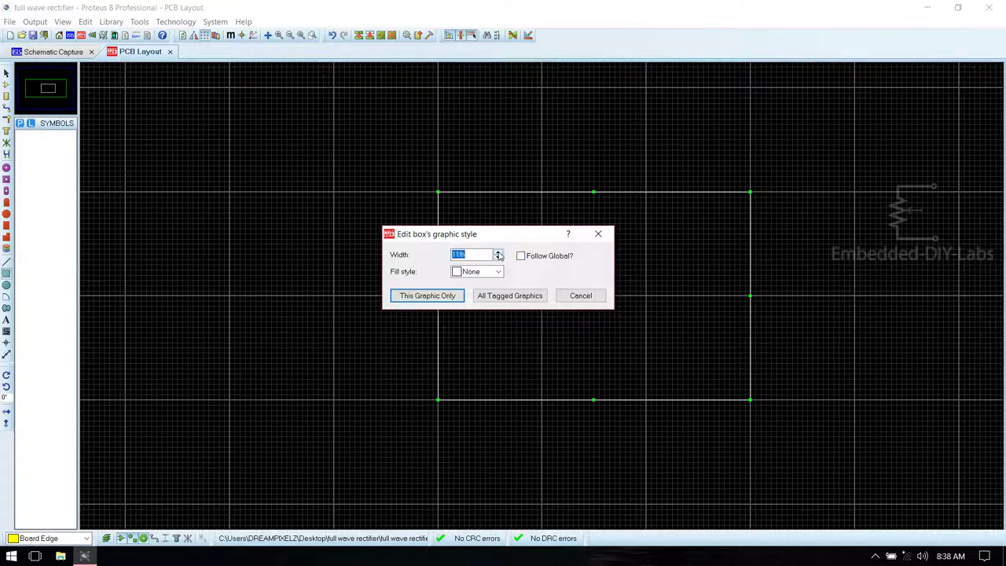
{"action": "left_click", "coordinate": [499, 254]}
{"action": "left_click", "coordinate": [435, 298]}
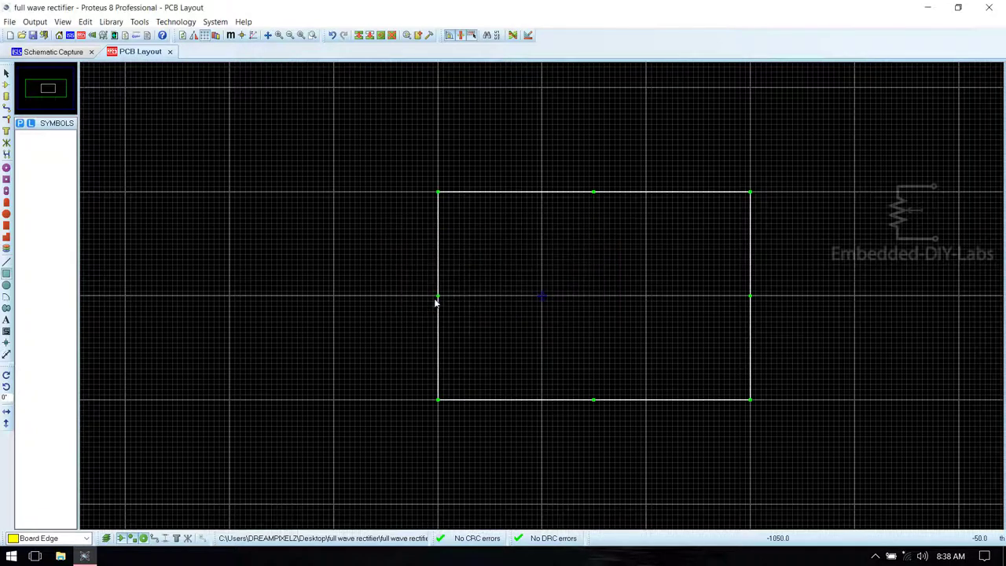
{"action": "left_click", "coordinate": [388, 270]}
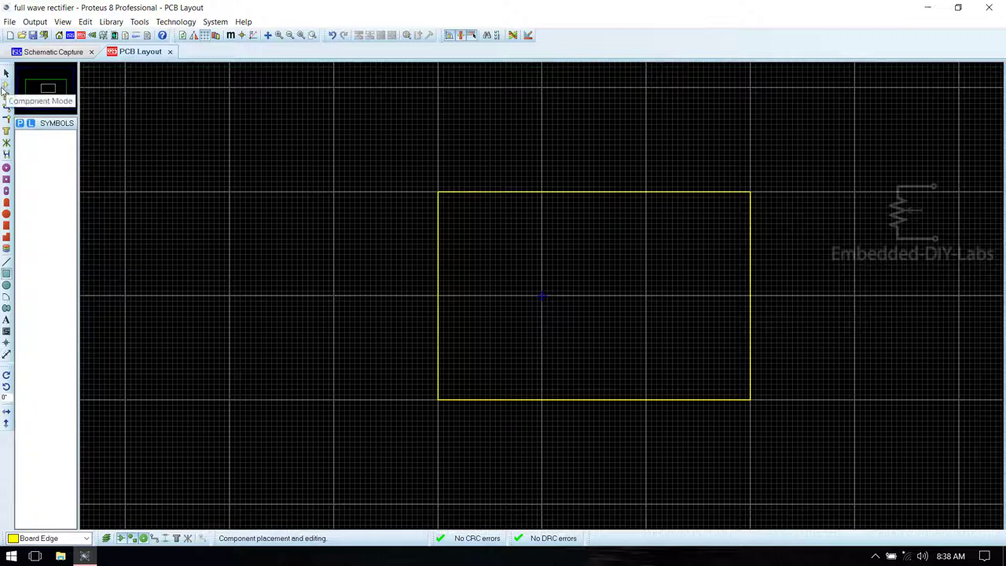
Auto-place all nine components, including regulator U1, inside the board edge with the existing placement settings.
{"action": "left_click", "coordinate": [7, 85]}
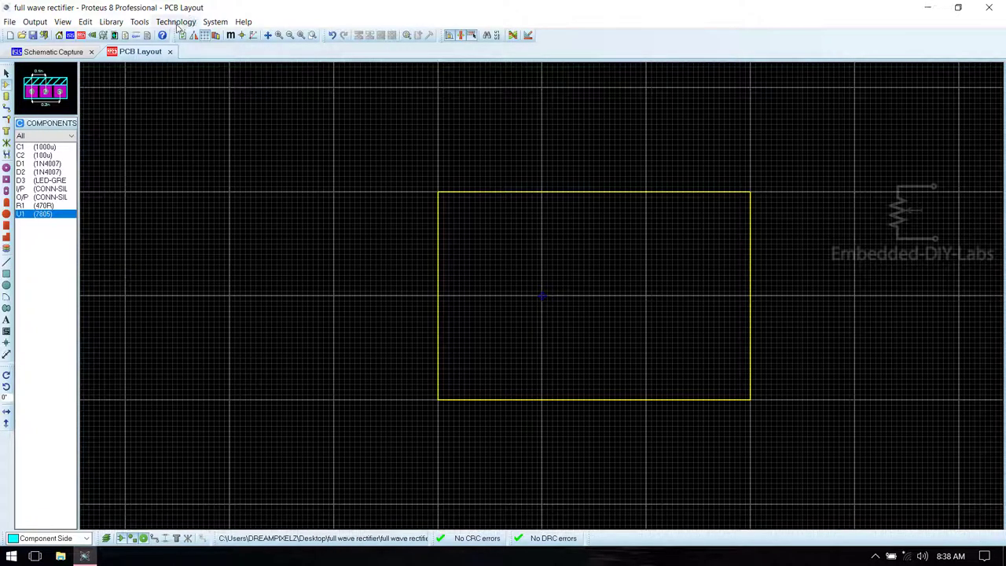
{"action": "left_click", "coordinate": [138, 22]}
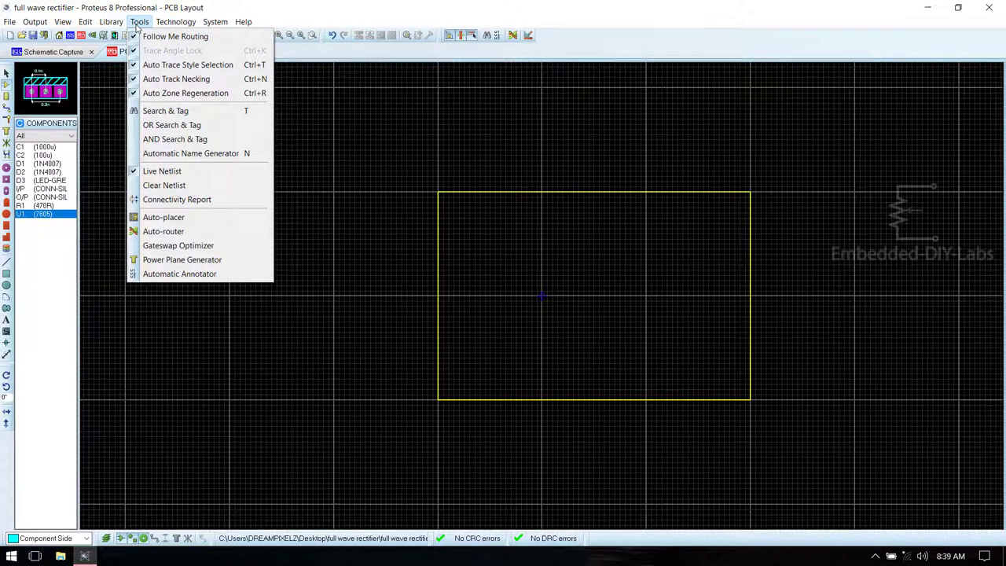
{"action": "left_click", "coordinate": [169, 218]}
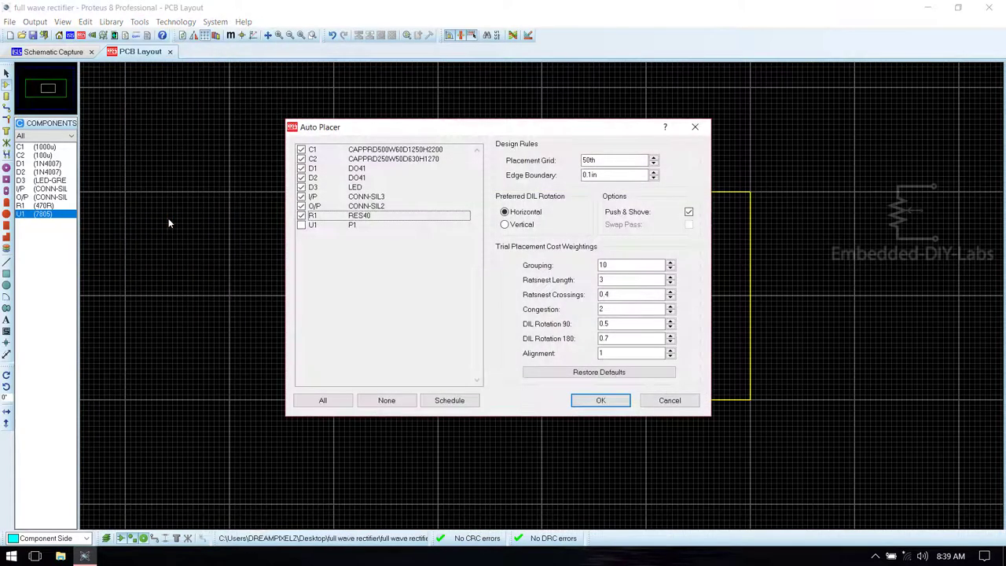
{"action": "left_click", "coordinate": [301, 225]}
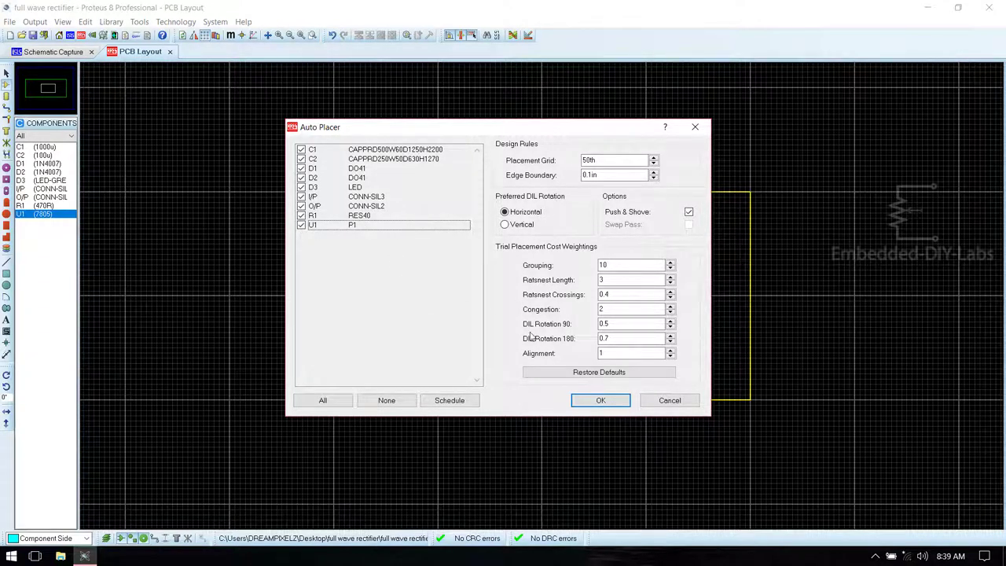
{"action": "left_click", "coordinate": [599, 401]}
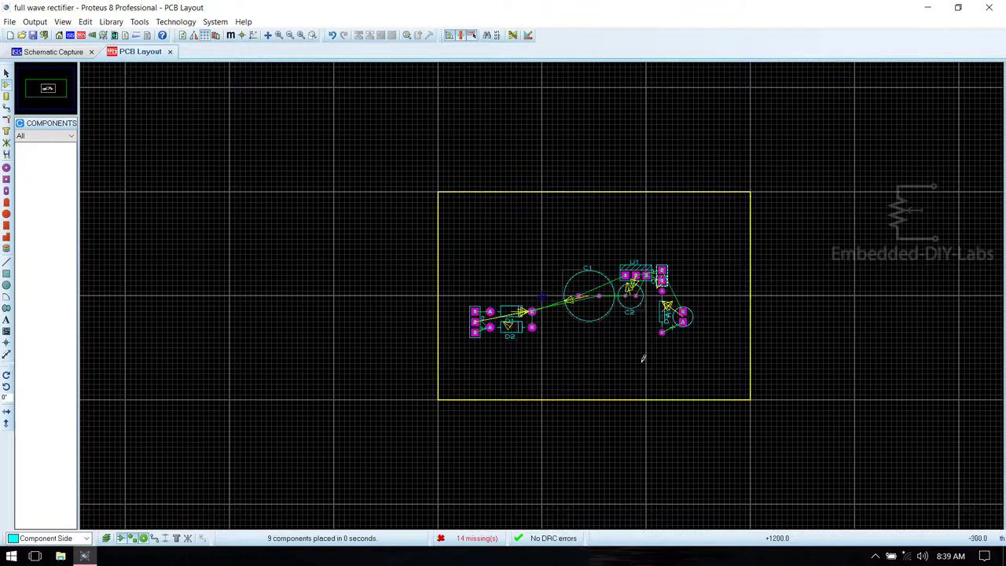
Move the three-pin I/P connector upward so its middle pad lines up with the origin's horizontal axis.
{"action": "left_click", "coordinate": [511, 335]}
{"action": "left_click", "coordinate": [597, 352]}
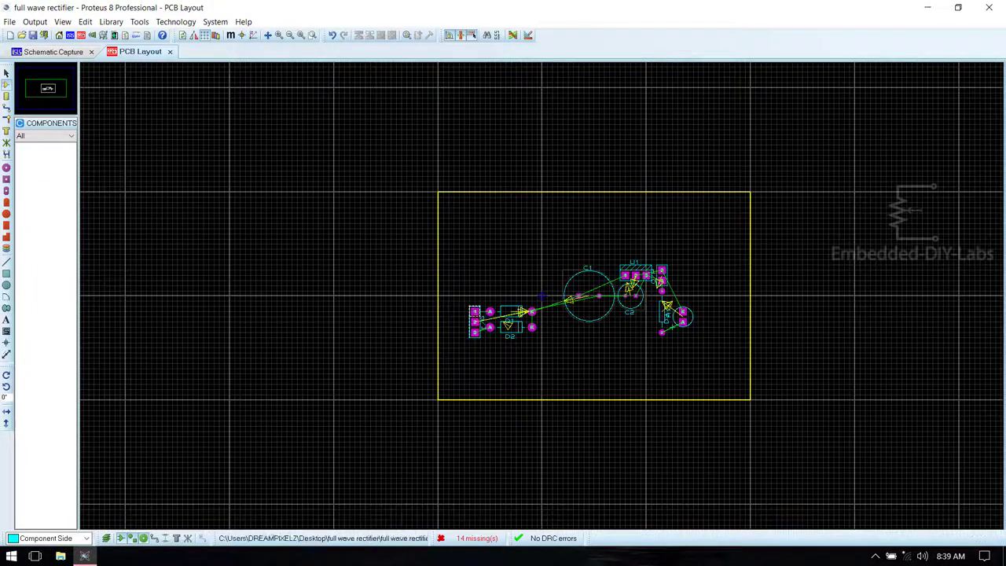
{"action": "left_click", "coordinate": [7, 74]}
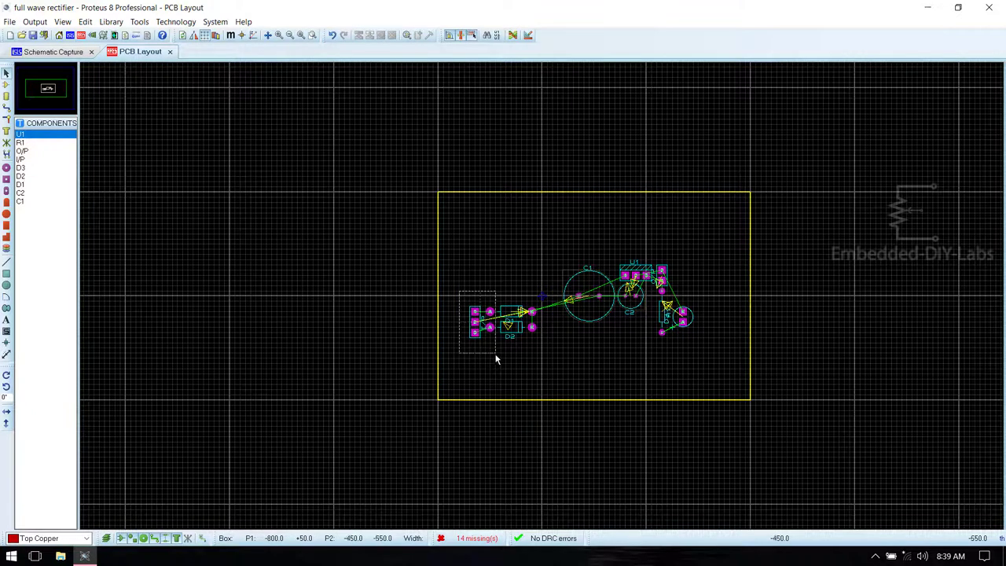
{"action": "left_click", "coordinate": [475, 311]}
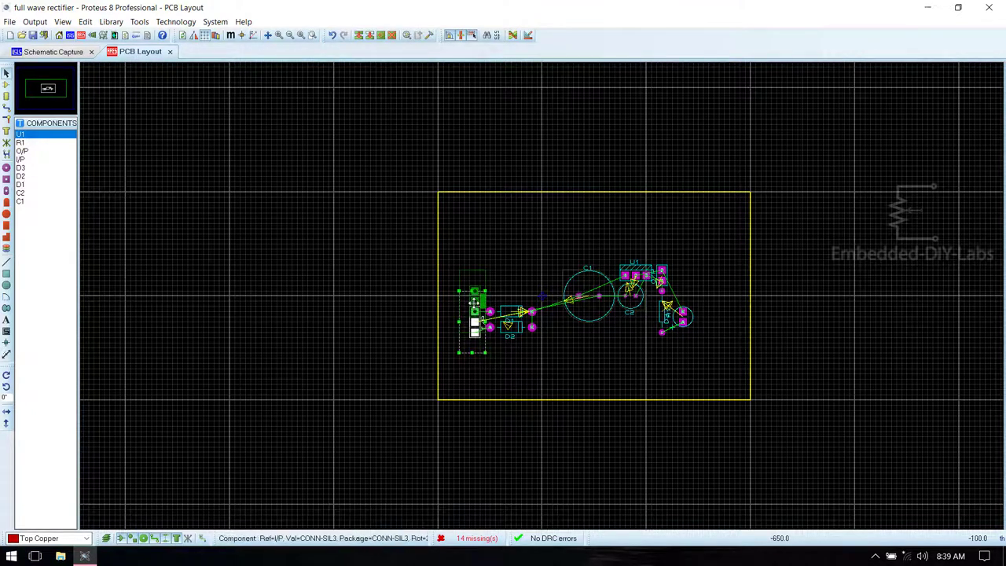
{"action": "left_click_drag", "start_coordinate": [474, 306], "coordinate": [474, 296]}
{"action": "left_click", "coordinate": [518, 357]}
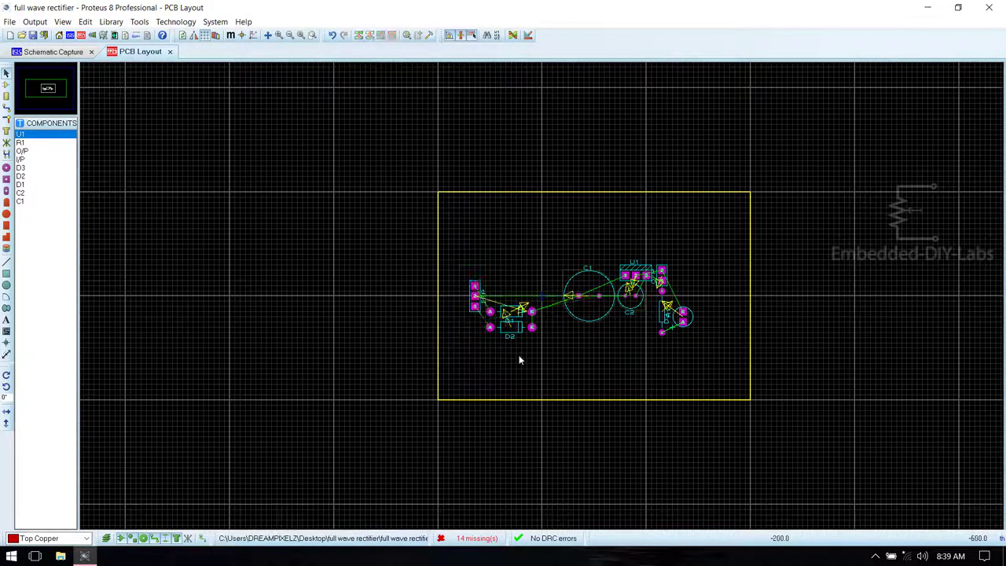
Move diode D1 above and diode D2 below the I/P connector's centre line, vertically aligned with each other.
{"action": "right_click", "coordinate": [520, 306]}
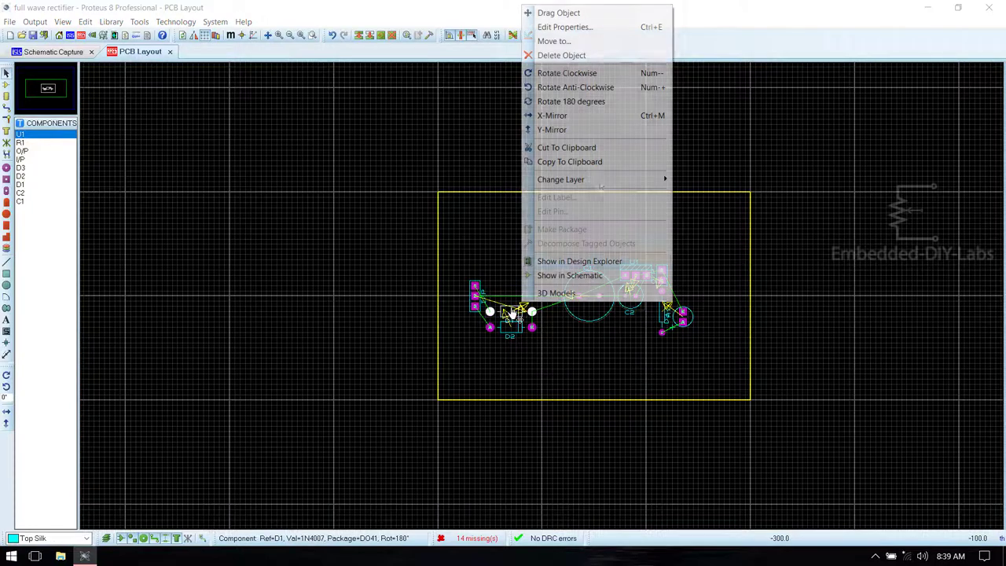
{"action": "left_click", "coordinate": [557, 14]}
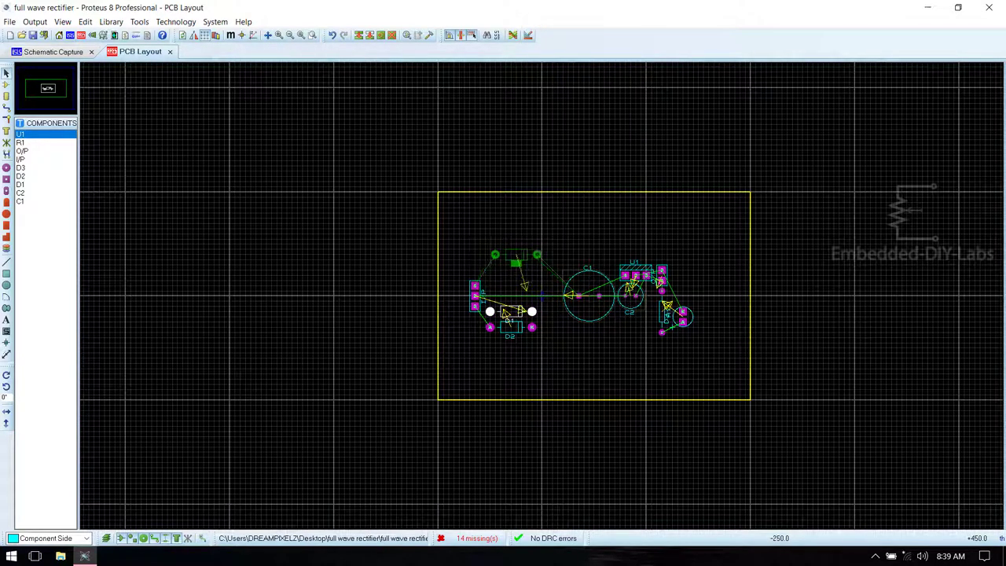
{"action": "left_click", "coordinate": [516, 260]}
{"action": "right_click", "coordinate": [531, 320]}
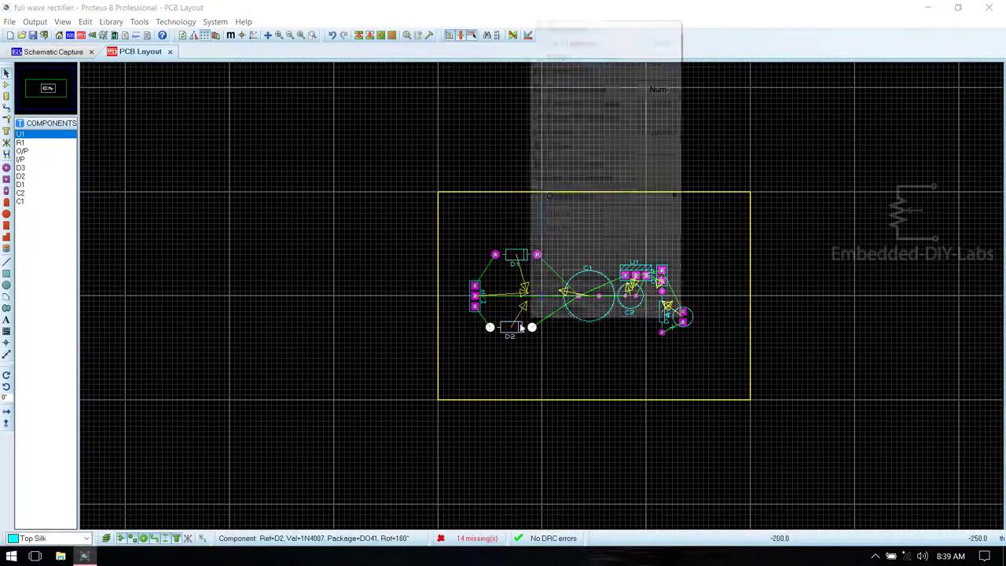
{"action": "left_click", "coordinate": [600, 28]}
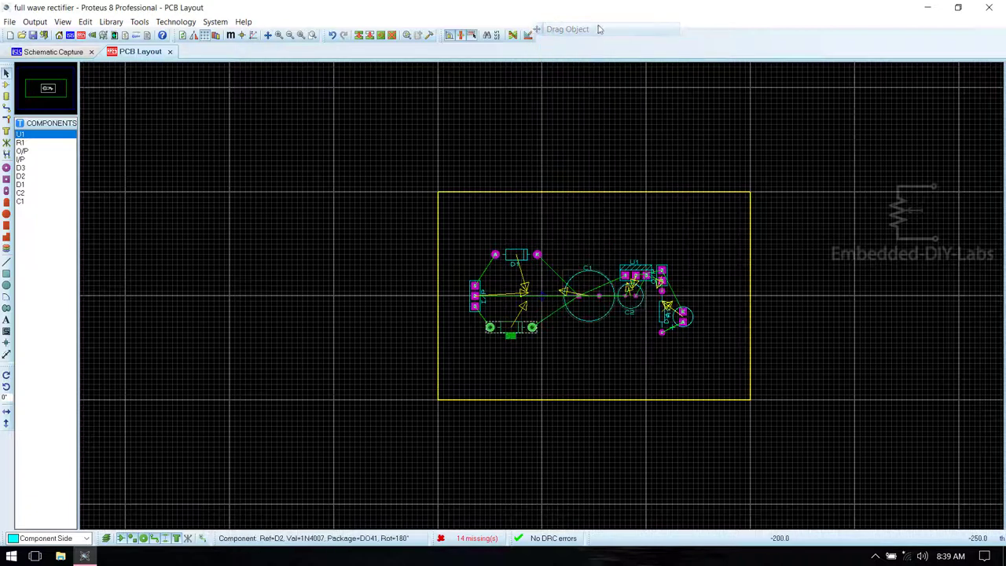
{"action": "left_click", "coordinate": [511, 327]}
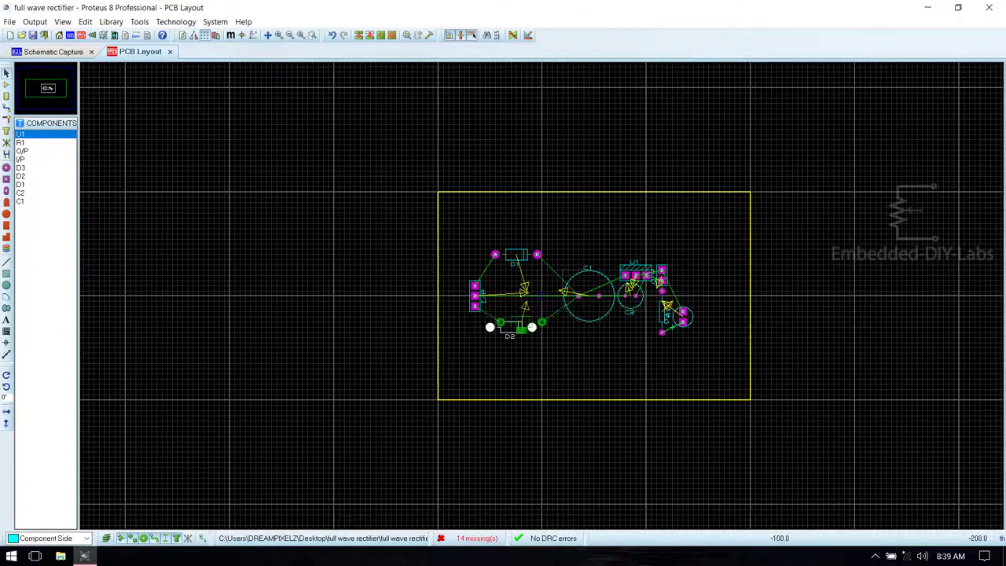
{"action": "left_click_drag", "start_coordinate": [521, 330], "coordinate": [516, 346]}
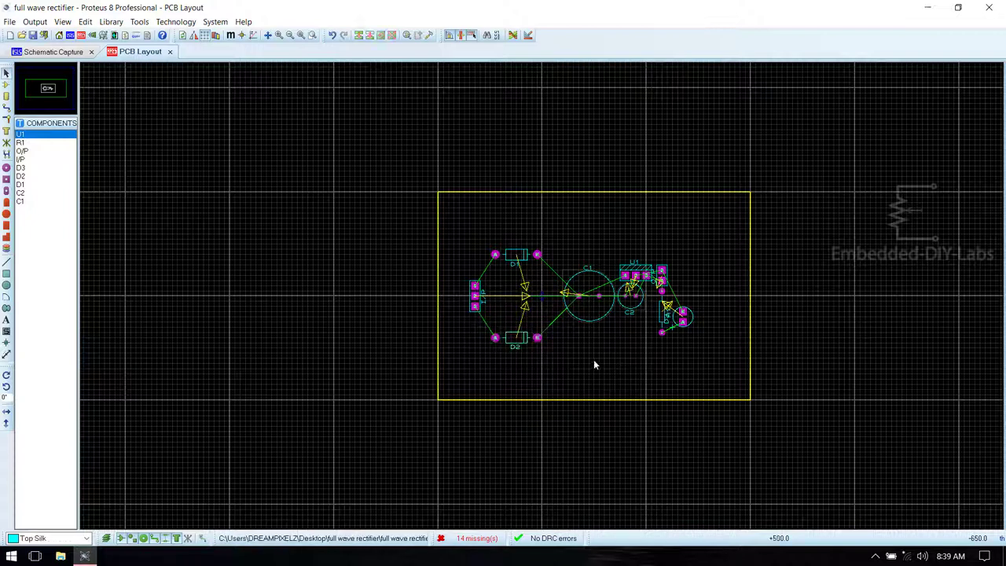
Rotate capacitor C1 clockwise and move it closer to the two diodes on the centre line.
{"action": "right_click", "coordinate": [596, 278]}
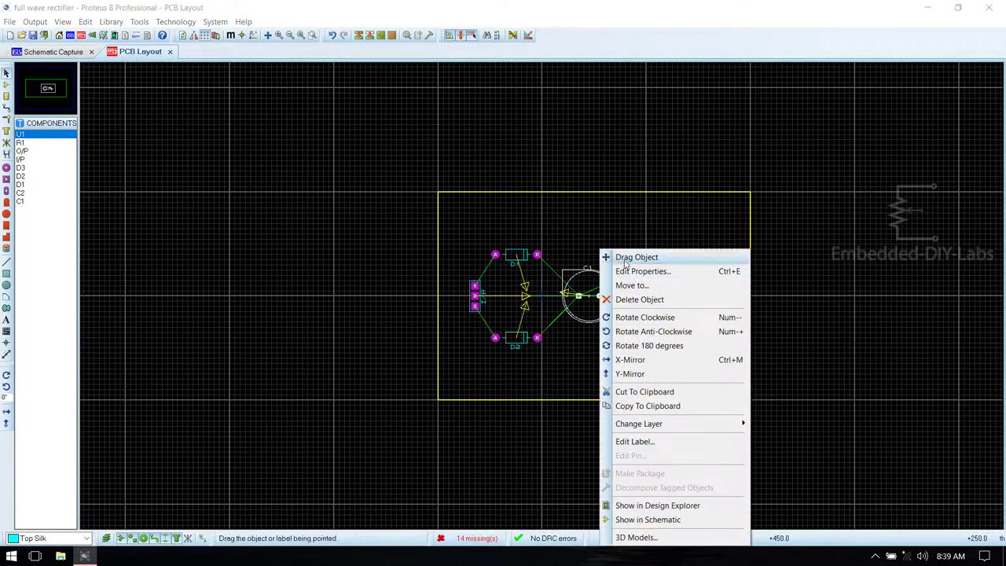
{"action": "left_click", "coordinate": [637, 319]}
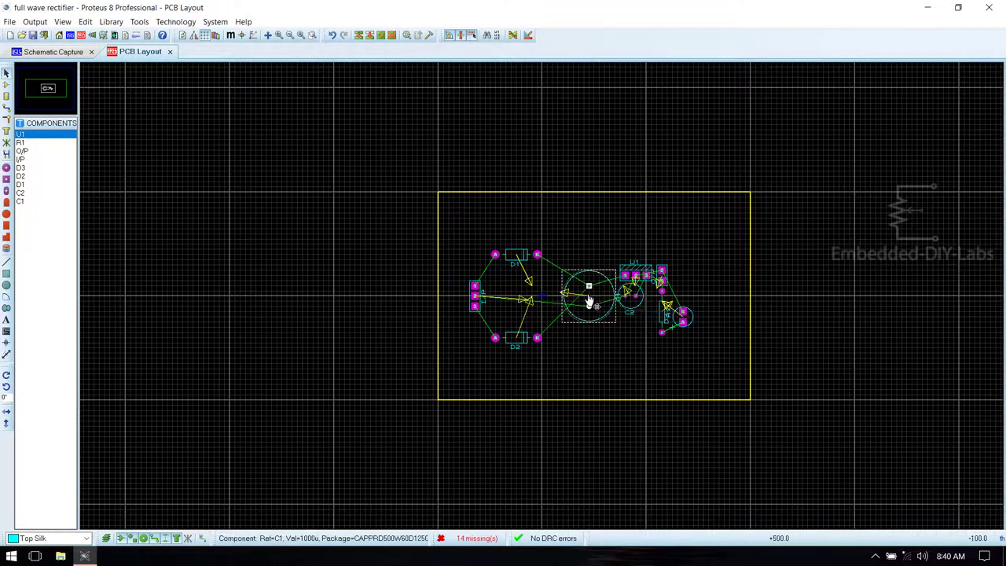
{"action": "right_click", "coordinate": [602, 282]}
{"action": "left_click", "coordinate": [623, 259]}
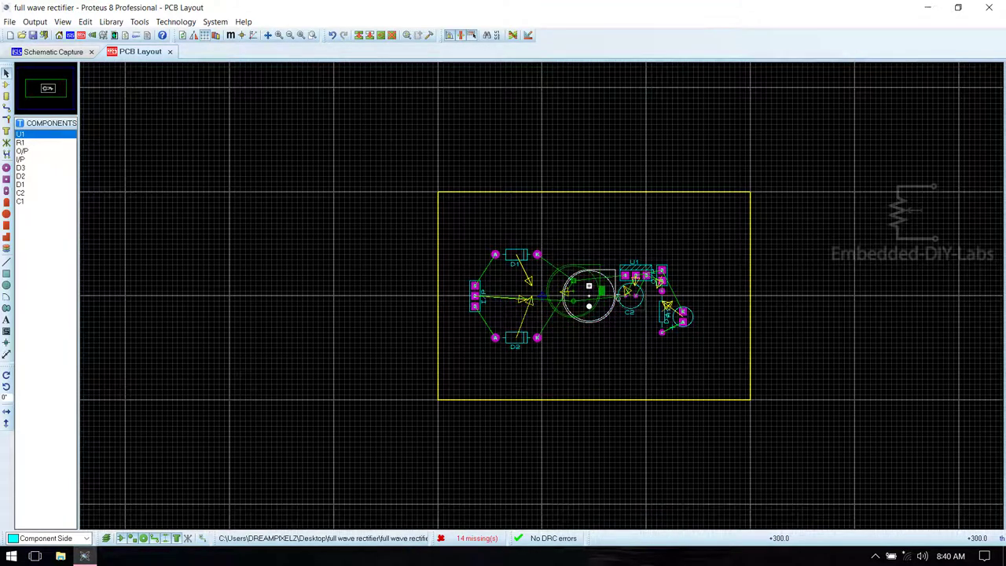
{"action": "left_click", "coordinate": [574, 286]}
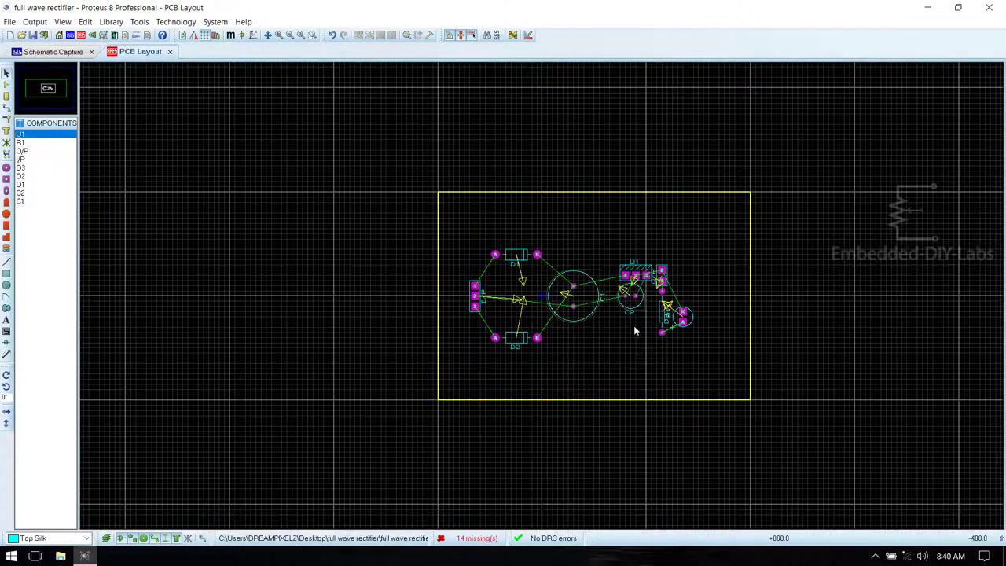
Move the two-pin O/P connector onto the centre line near the board's right edge.
{"action": "right_click", "coordinate": [665, 275]}
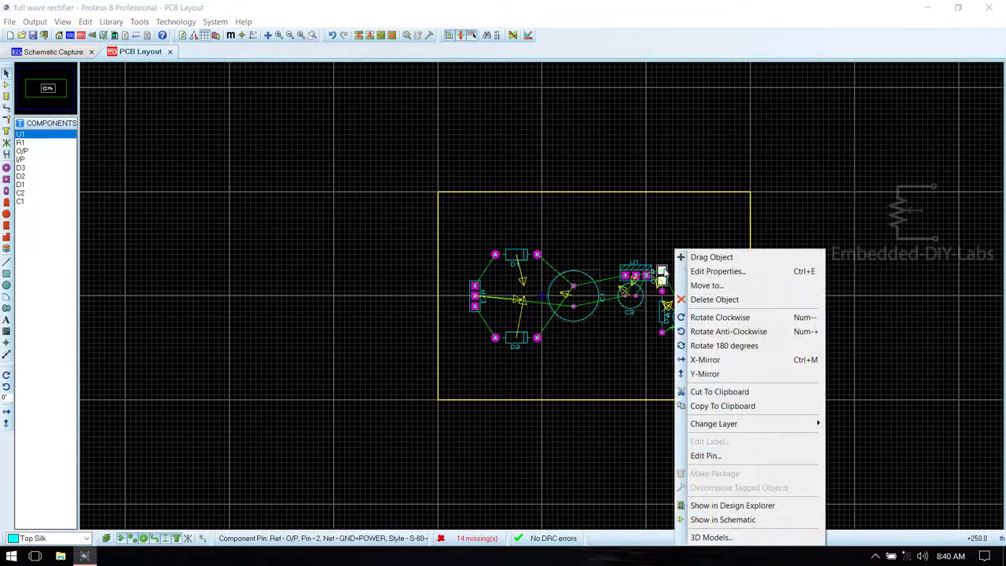
{"action": "left_click", "coordinate": [696, 257]}
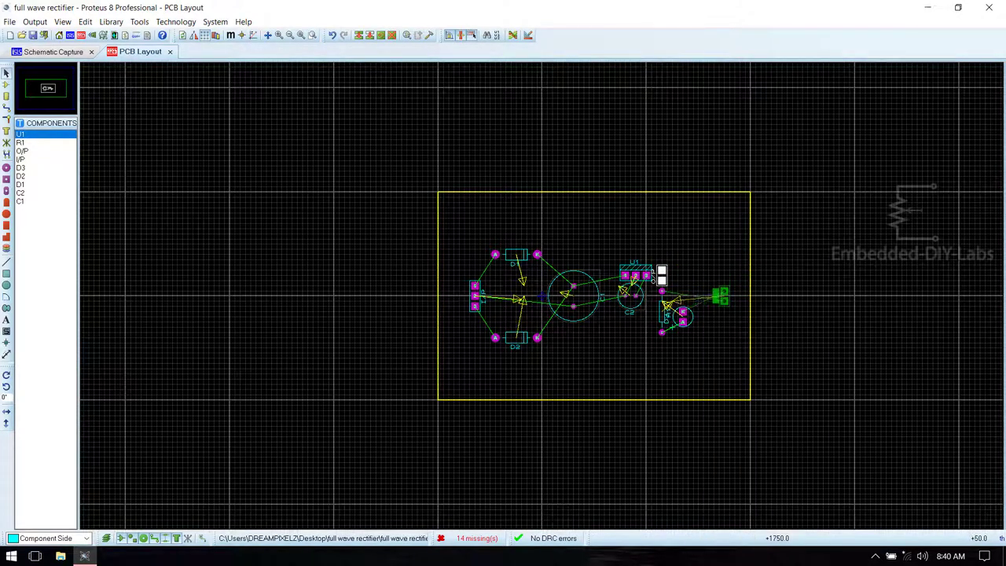
{"action": "left_click", "coordinate": [711, 353]}
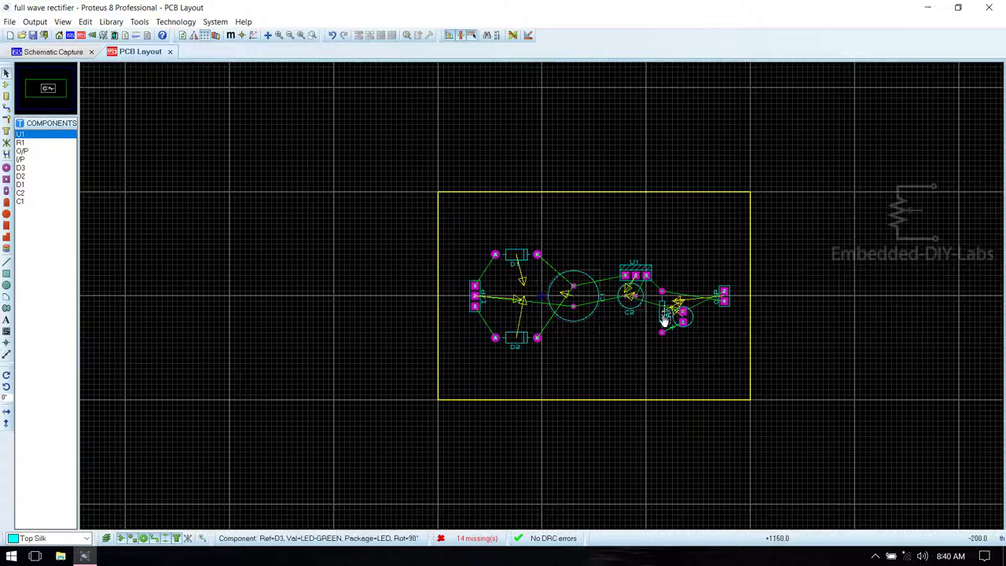
Move LED D3 below capacitor C2 and rotate it anti-clockwise.
{"action": "right_click", "coordinate": [690, 316]}
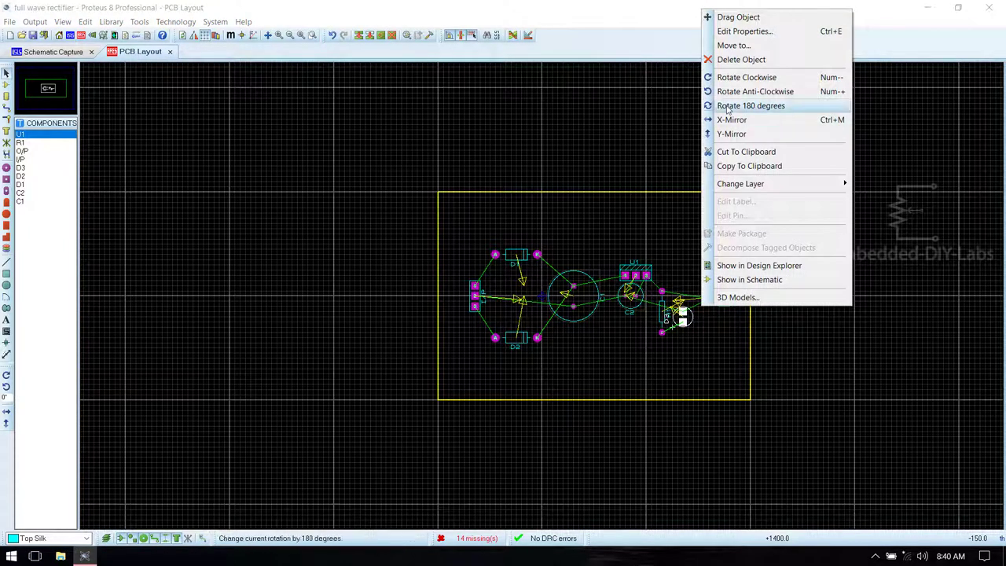
{"action": "left_click", "coordinate": [739, 16]}
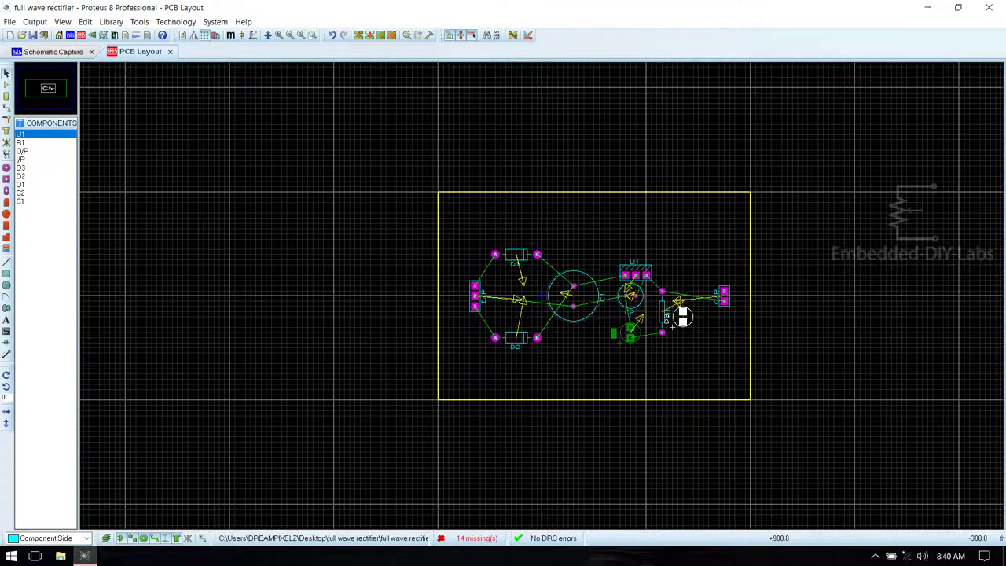
{"action": "left_click", "coordinate": [624, 333]}
{"action": "right_click", "coordinate": [625, 333]}
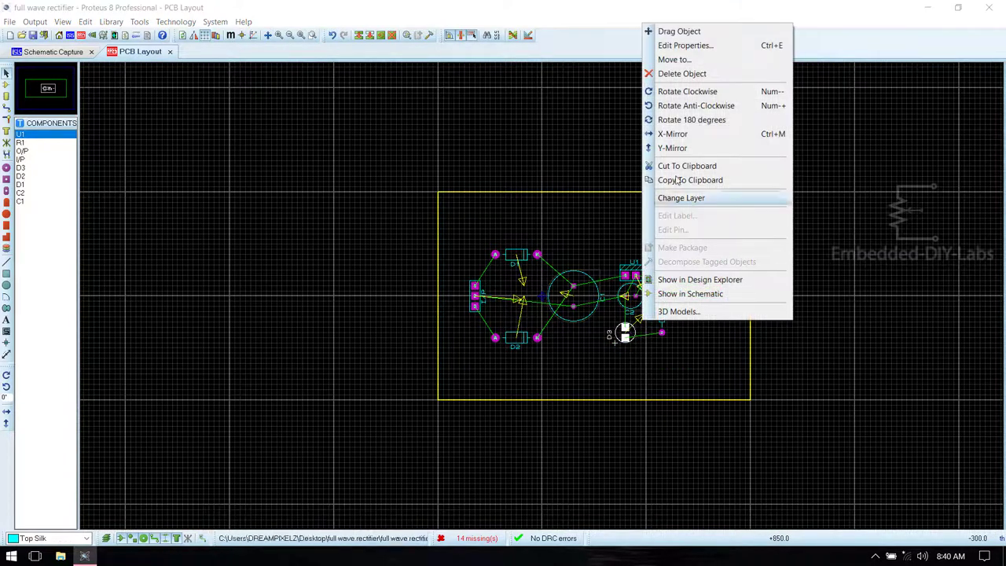
{"action": "left_click", "coordinate": [681, 105]}
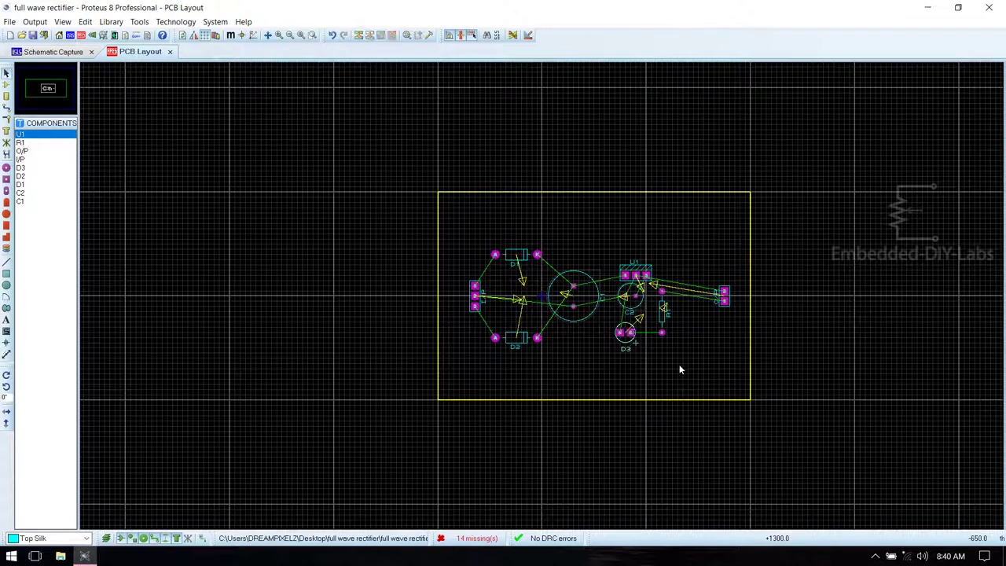
Shift capacitor C2 slightly down and to the right, and move LED D3 further down to clear it.
{"action": "right_click", "coordinate": [629, 296]}
{"action": "left_click", "coordinate": [687, 258]}
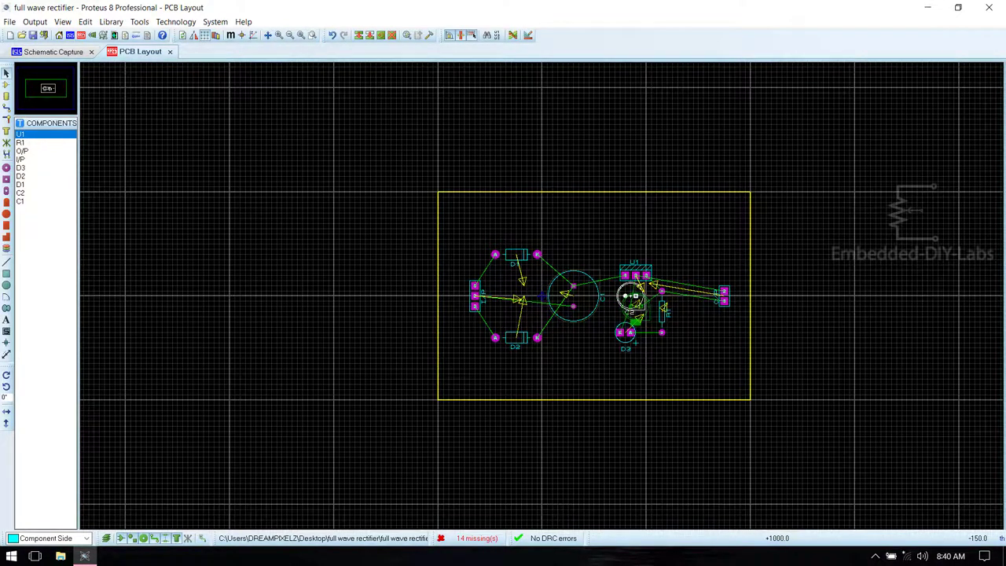
{"action": "left_click", "coordinate": [636, 303]}
{"action": "left_click", "coordinate": [621, 365]}
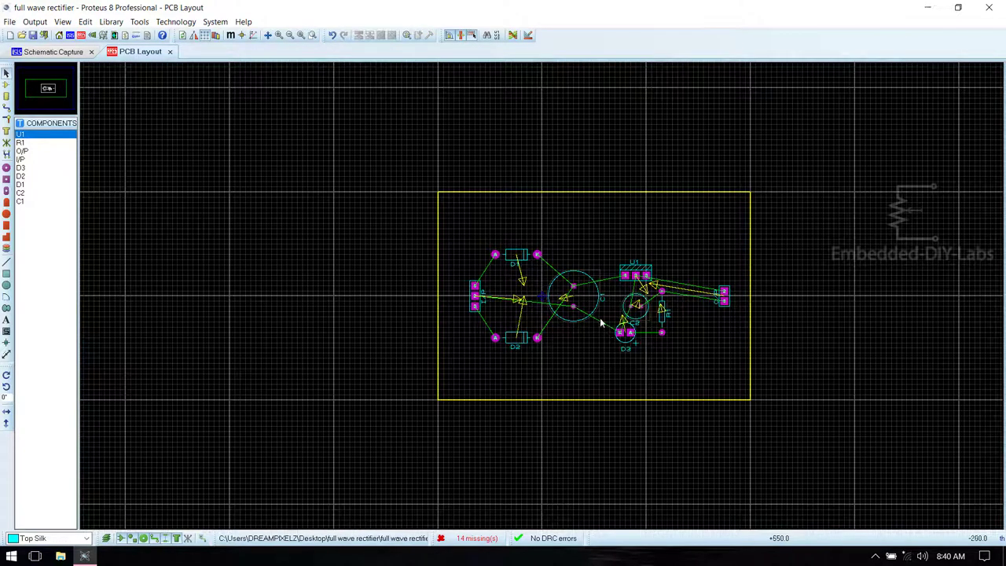
{"action": "left_click", "coordinate": [643, 338]}
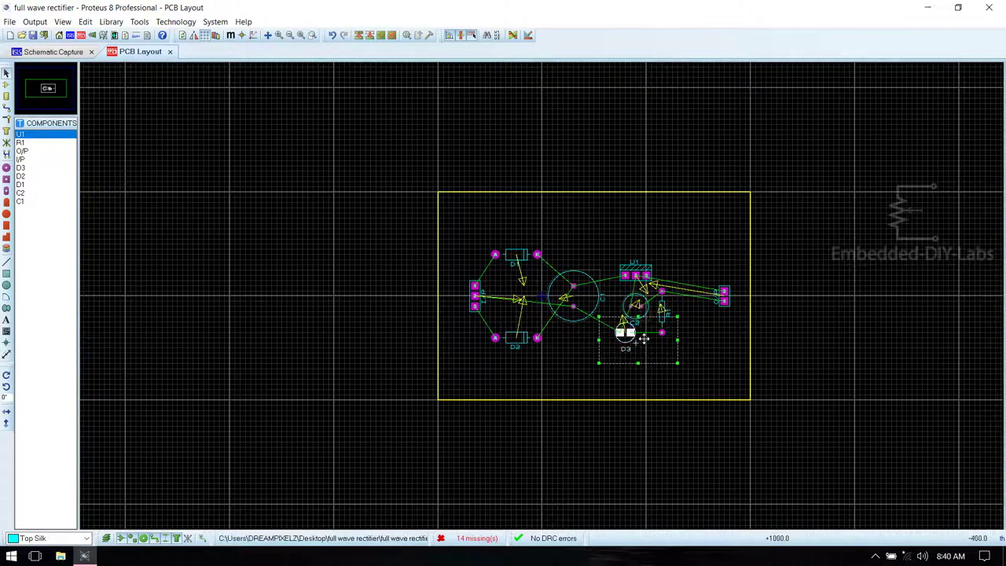
{"action": "left_click_drag", "start_coordinate": [643, 338], "coordinate": [643, 349]}
{"action": "left_click", "coordinate": [702, 336]}
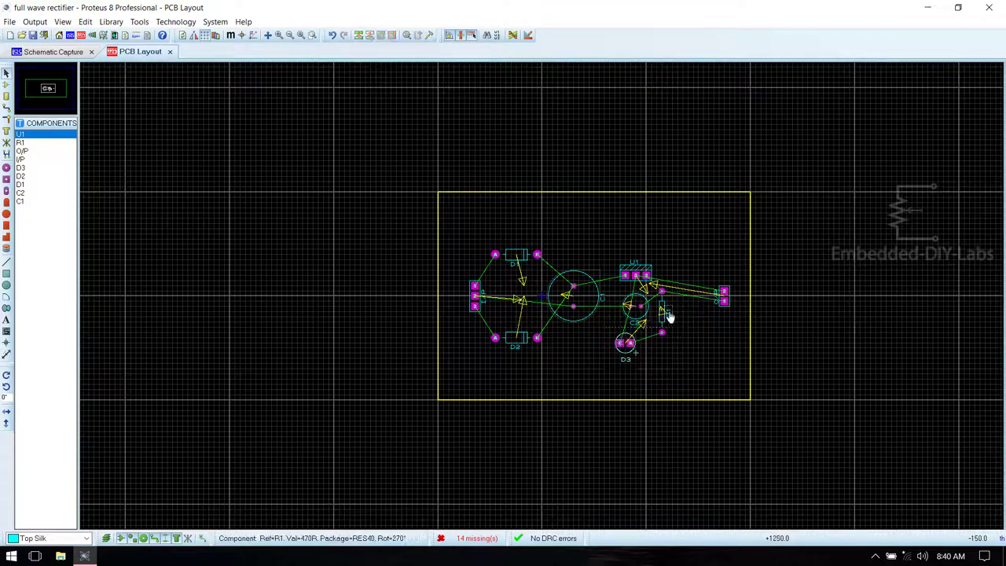
Move resistor R1 down so its lower pad is level with LED D3, and bring the O/P connector closer to it.
{"action": "right_click", "coordinate": [662, 311]}
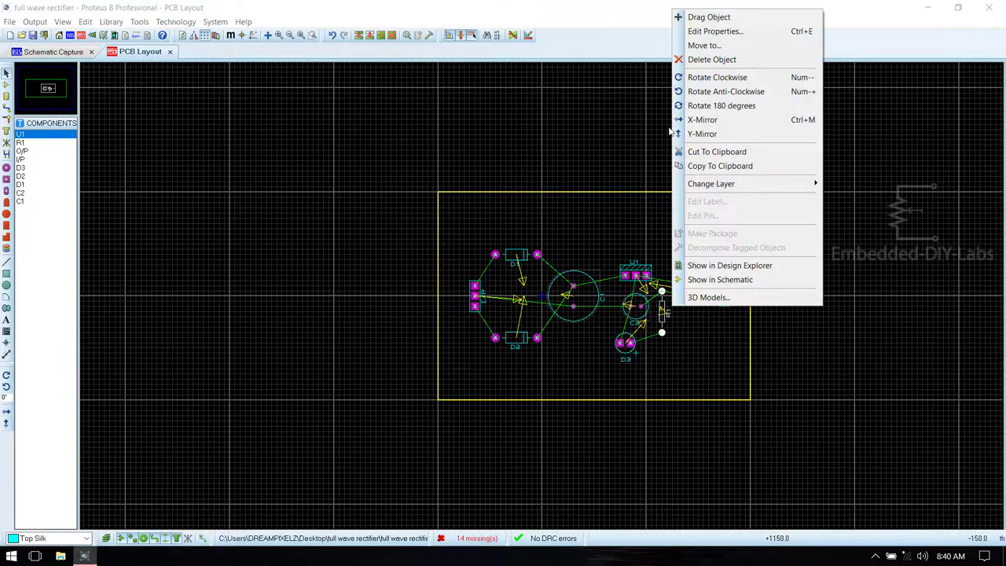
{"action": "left_click", "coordinate": [708, 16]}
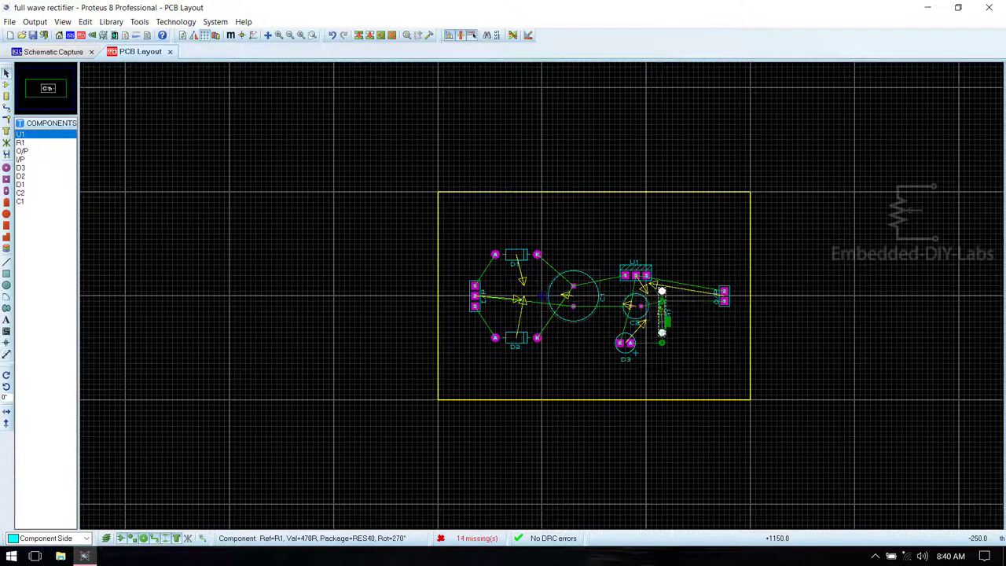
{"action": "left_click", "coordinate": [662, 322]}
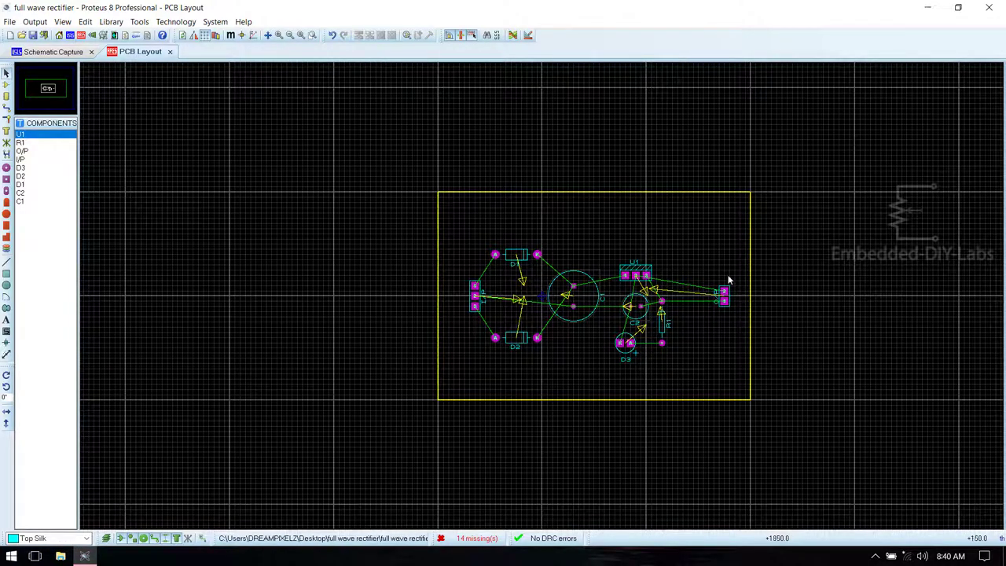
{"action": "left_click_drag", "start_coordinate": [728, 304], "coordinate": [699, 299]}
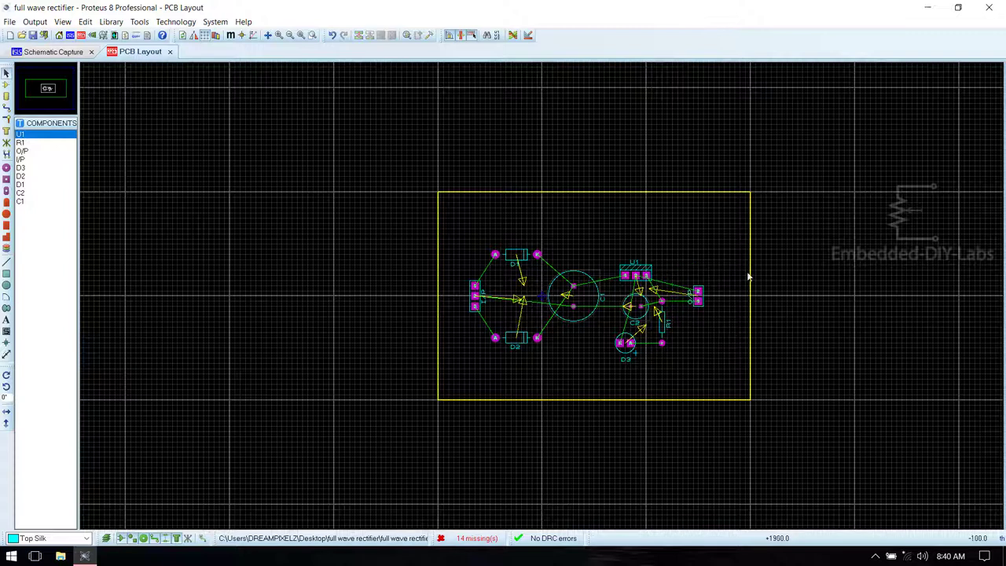
Move the board edge rectangle down and to the right, and shrink it to fit closely around the components.
{"action": "left_click", "coordinate": [743, 199]}
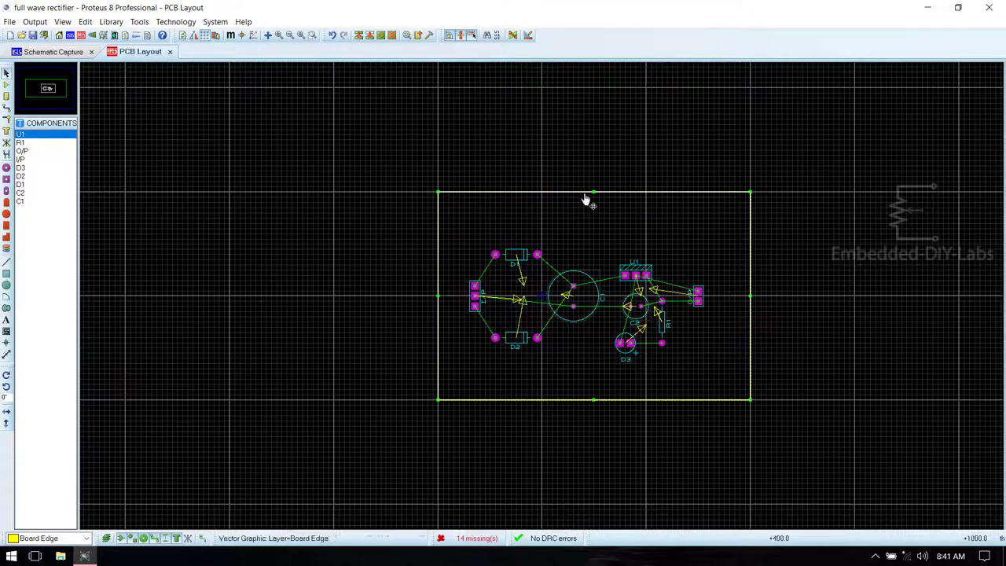
{"action": "left_click_drag", "start_coordinate": [586, 199], "coordinate": [607, 239]}
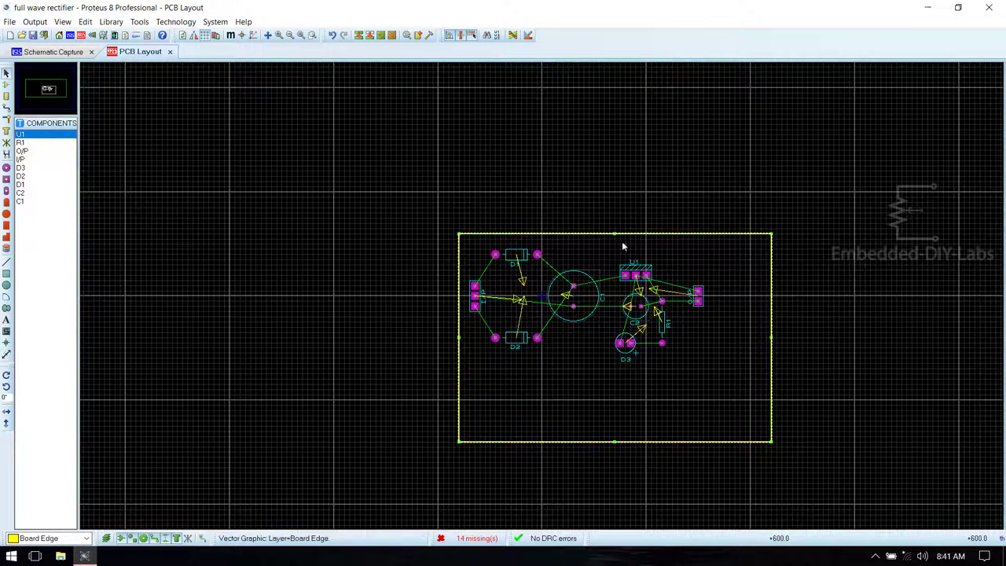
{"action": "left_click_drag", "start_coordinate": [770, 442], "coordinate": [714, 368]}
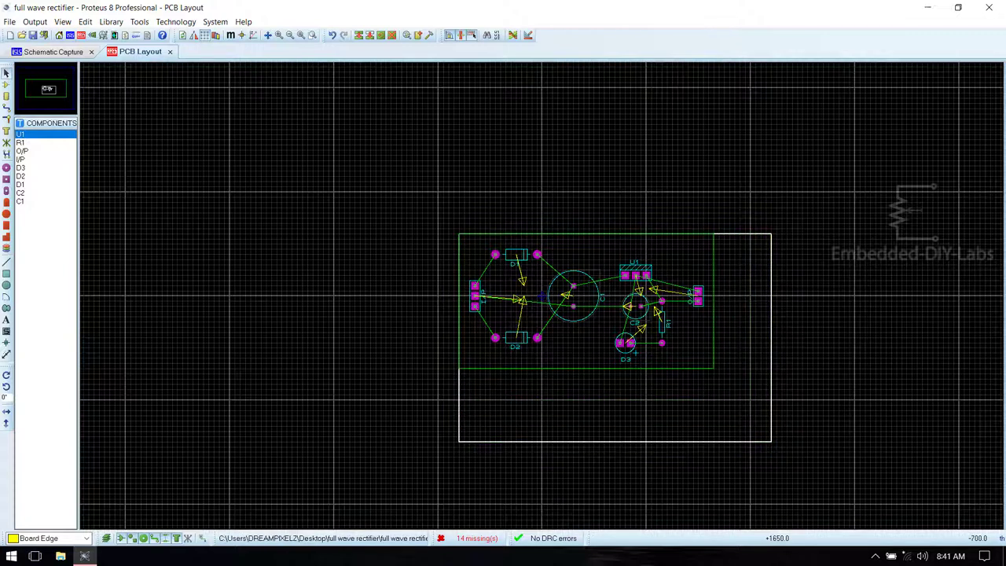
{"action": "left_click_drag", "start_coordinate": [714, 368], "coordinate": [714, 368]}
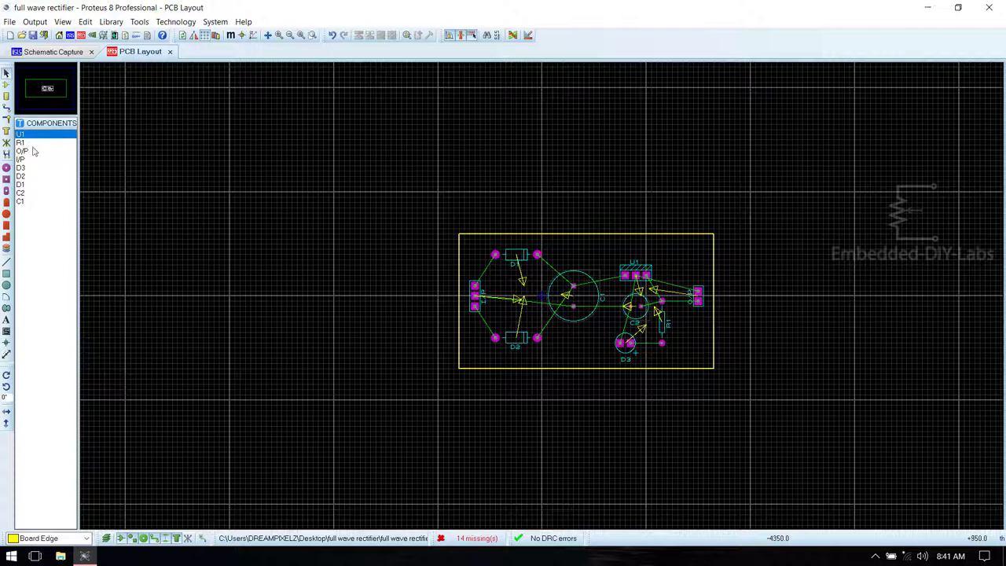
Increase the width of the DEFAULT trace style, keeping the change applied to the defaults.
{"action": "left_click", "coordinate": [6, 110]}
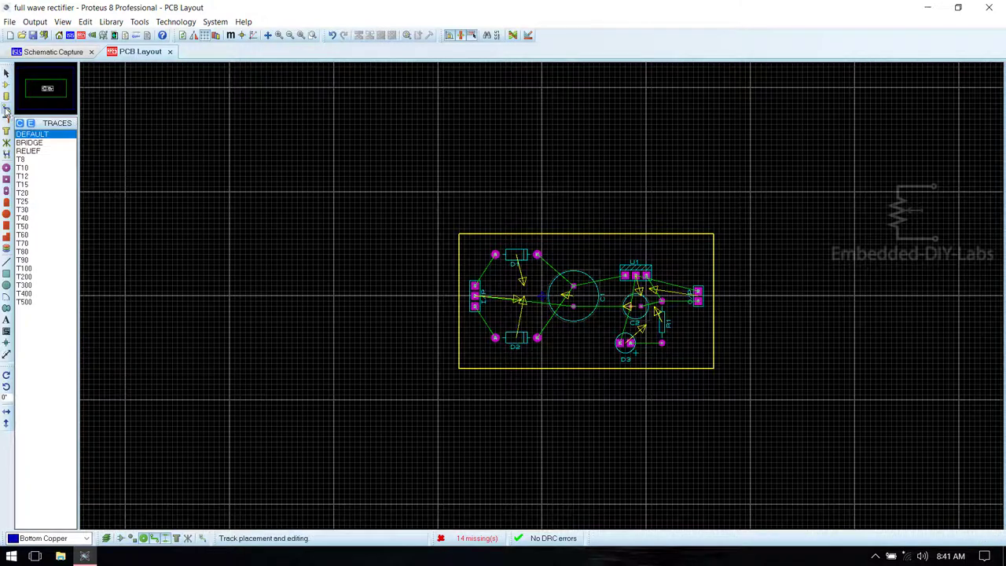
{"action": "double_click", "coordinate": [33, 136]}
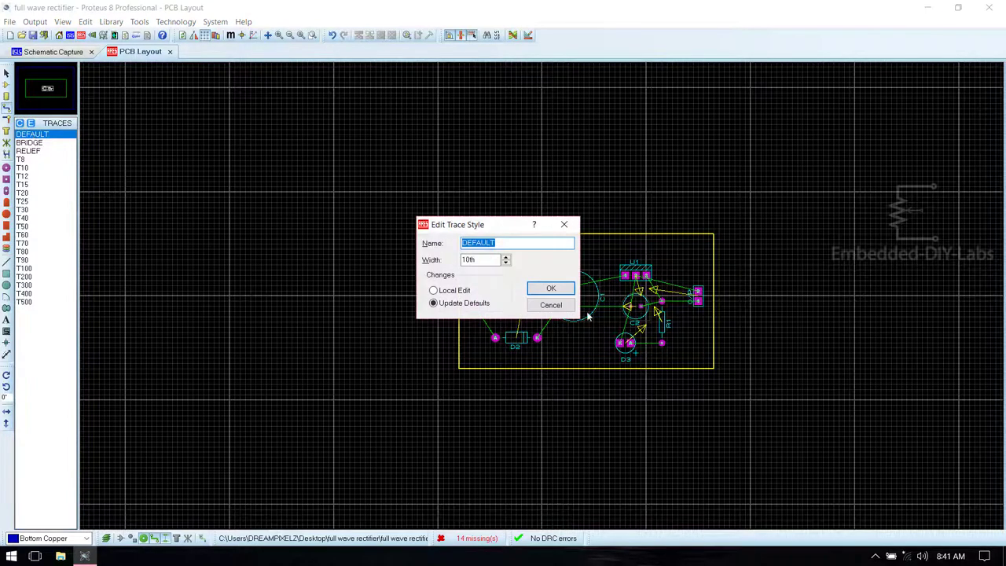
{"action": "left_click", "coordinate": [506, 259]}
{"action": "left_click", "coordinate": [507, 259]}
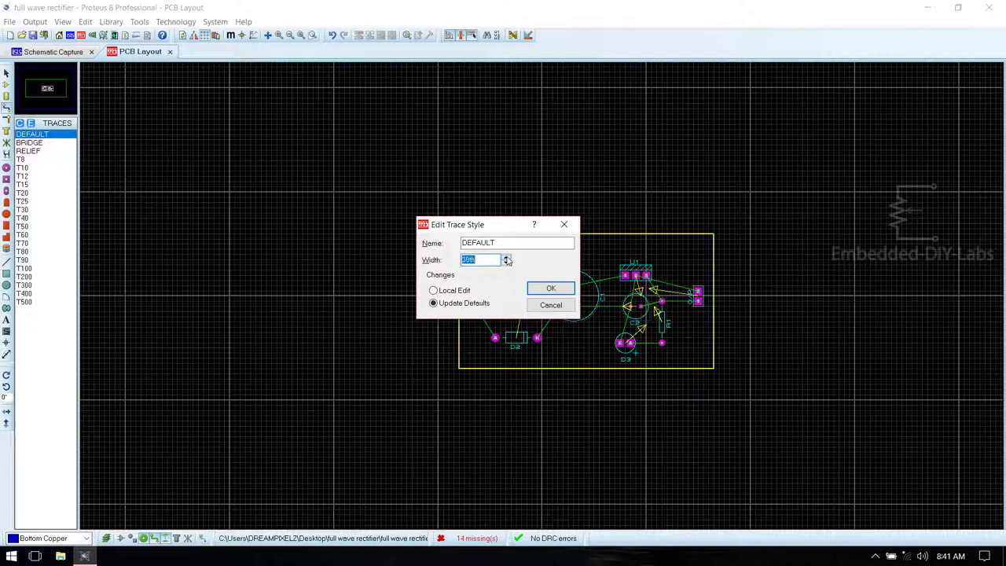
{"action": "left_click", "coordinate": [464, 308]}
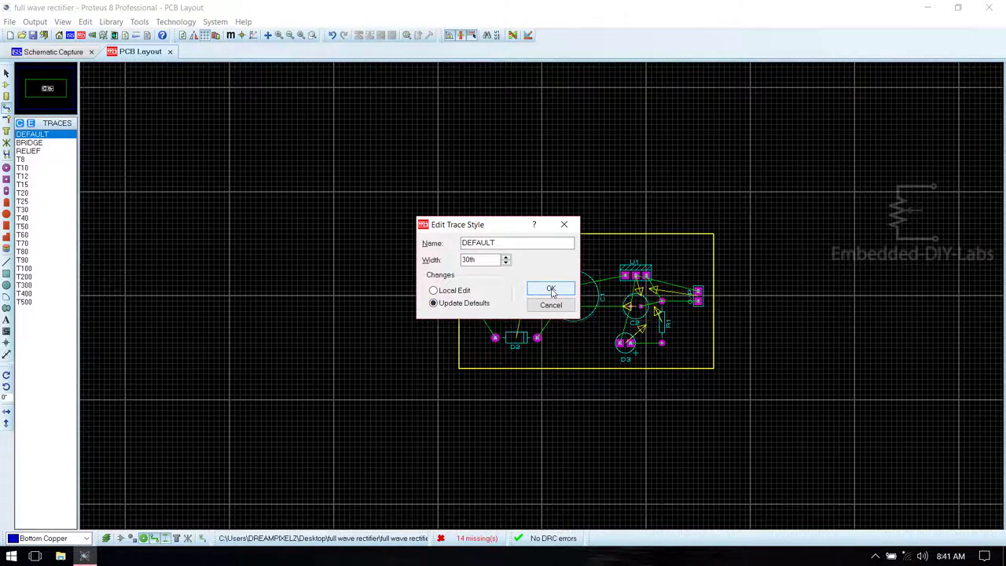
{"action": "left_click", "coordinate": [506, 256]}
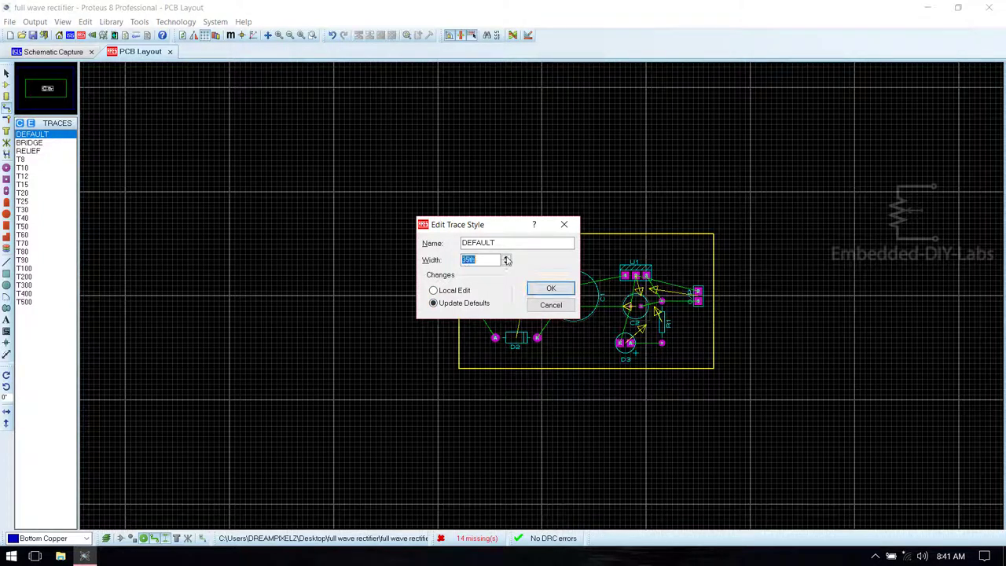
{"action": "left_click", "coordinate": [551, 290]}
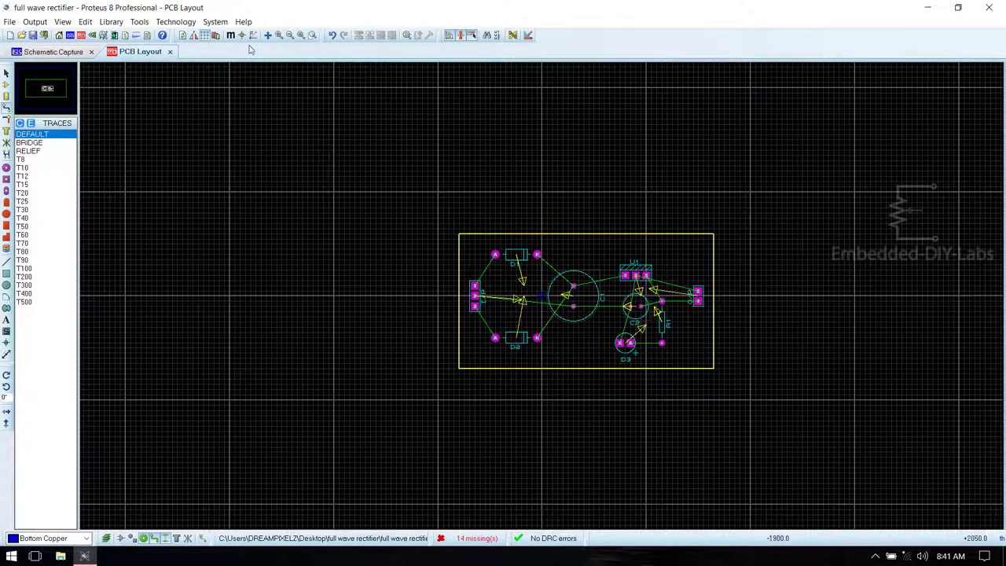
{"action": "left_click", "coordinate": [145, 23]}
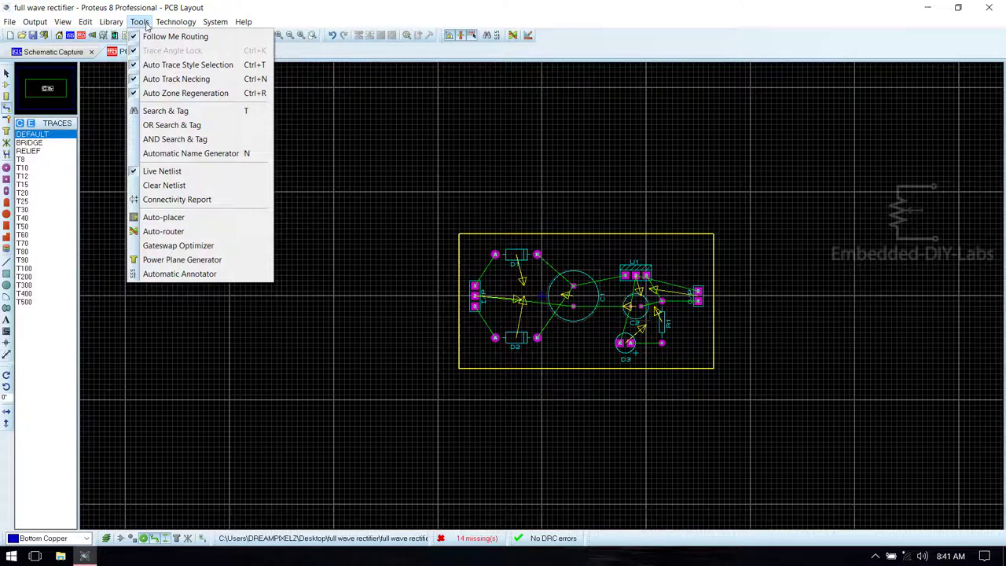
{"action": "left_click", "coordinate": [161, 231]}
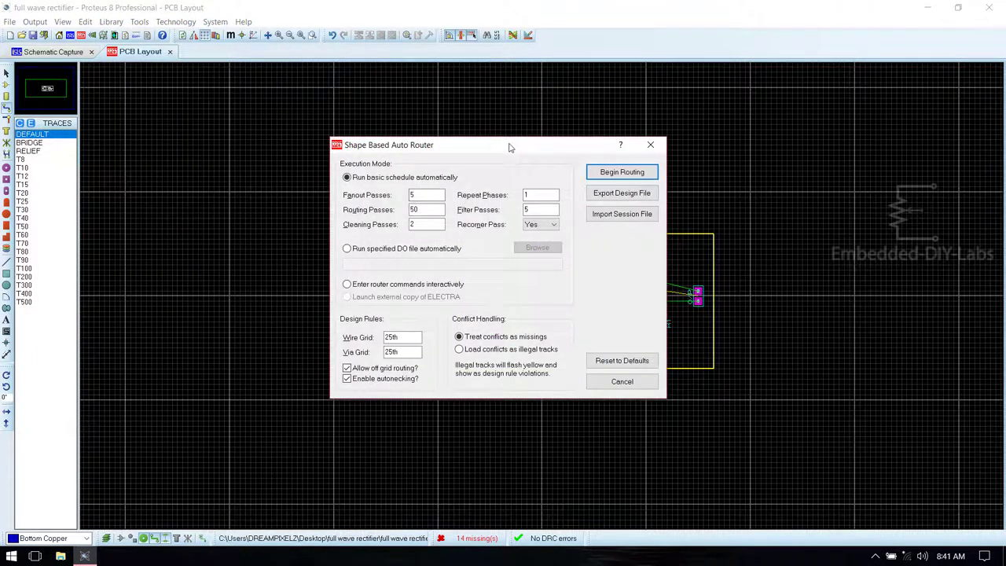
{"action": "left_click_drag", "start_coordinate": [510, 147], "coordinate": [318, 182]}
{"action": "left_click", "coordinate": [459, 181]}
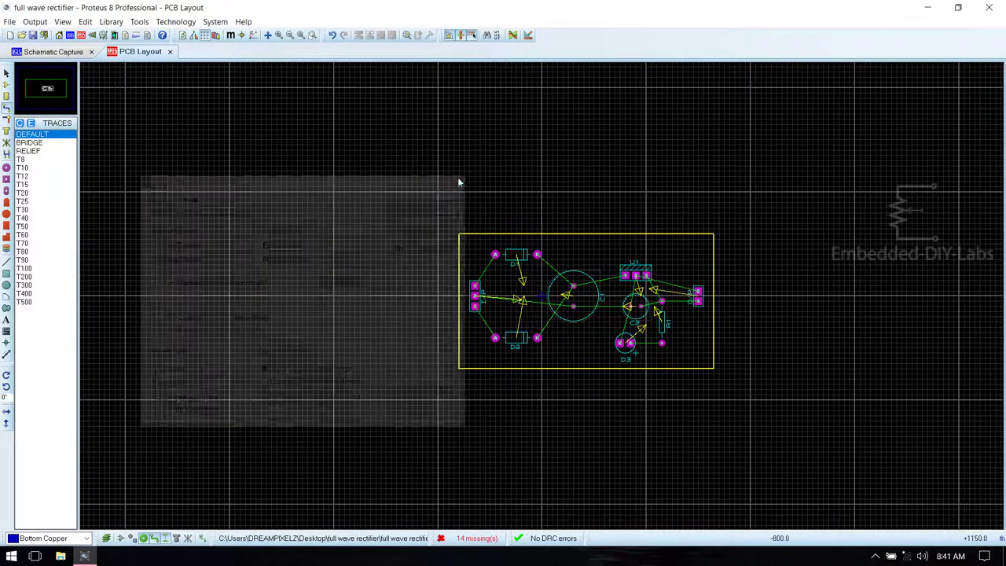
{"action": "left_click", "coordinate": [529, 36]}
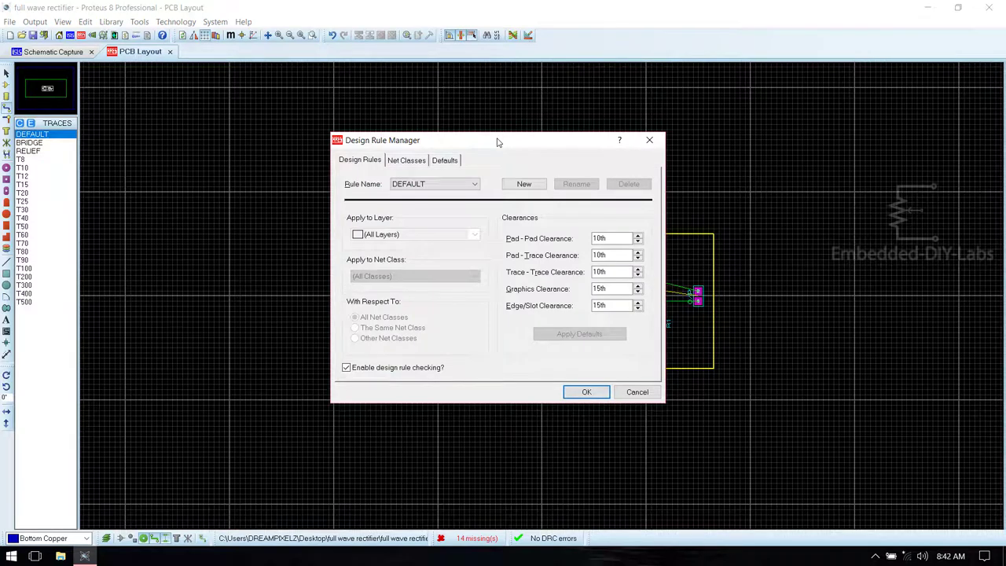
{"action": "left_click_drag", "start_coordinate": [499, 139], "coordinate": [303, 138]}
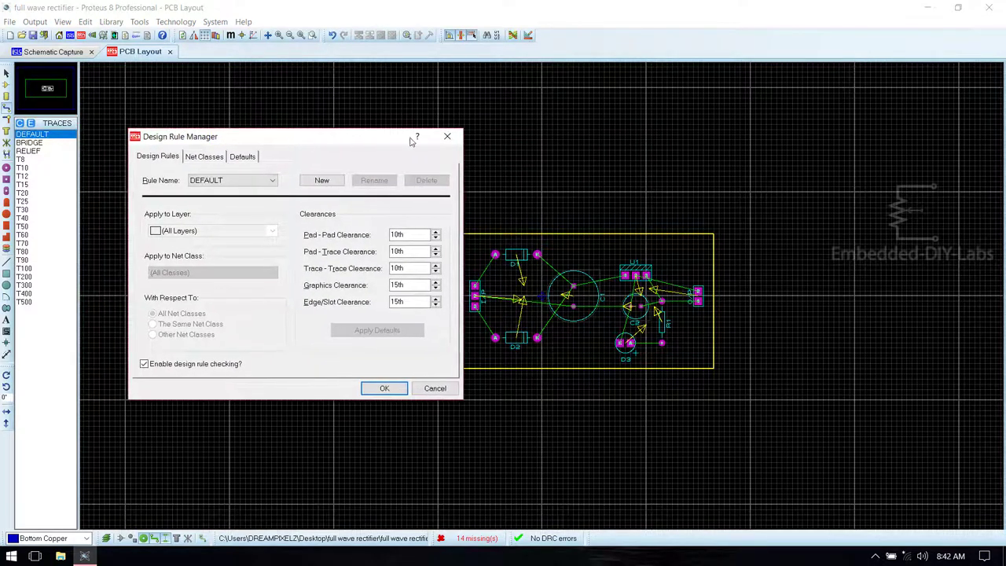
{"action": "left_click", "coordinate": [448, 136]}
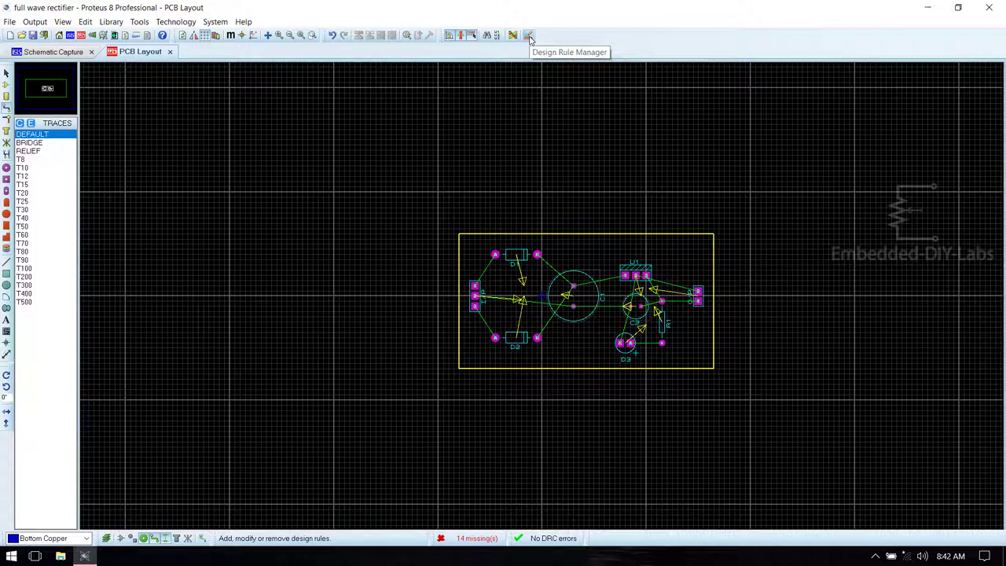
In the design rules, set the POWER net class's Pair 1 horizontal autorouting layer to Bottom Copper.
{"action": "left_click", "coordinate": [529, 37]}
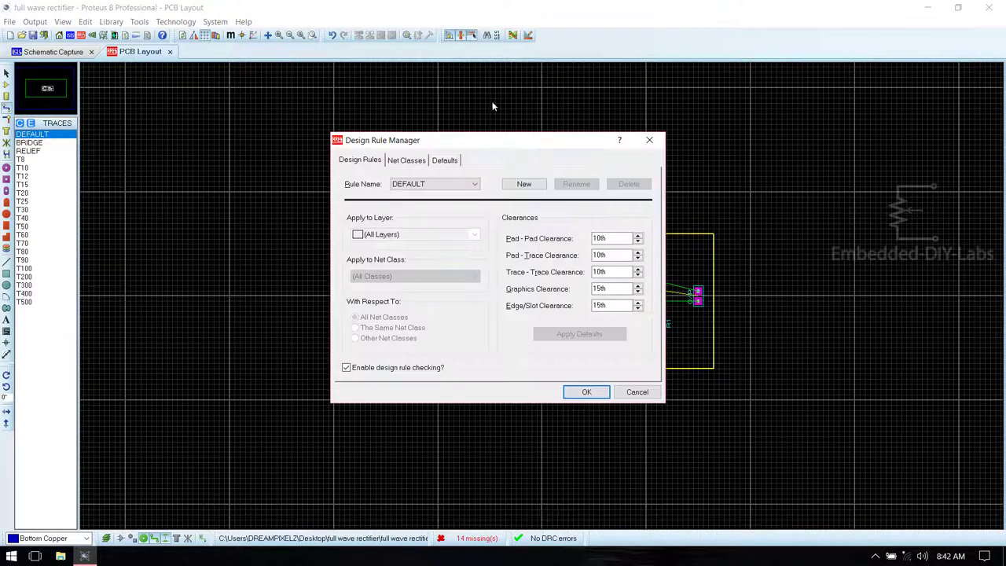
{"action": "left_click_drag", "start_coordinate": [496, 139], "coordinate": [279, 144]}
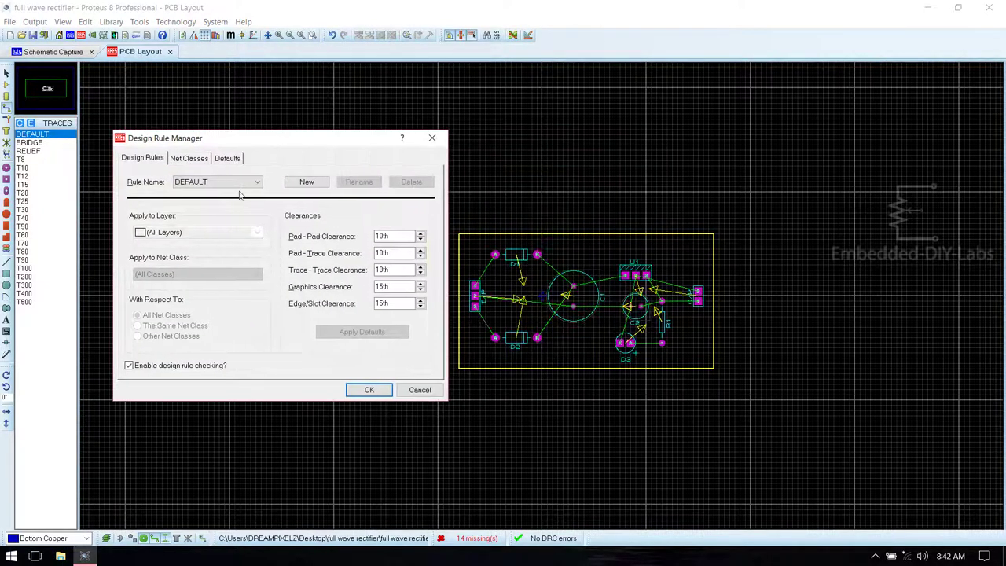
{"action": "left_click", "coordinate": [152, 159]}
{"action": "left_click", "coordinate": [192, 158]}
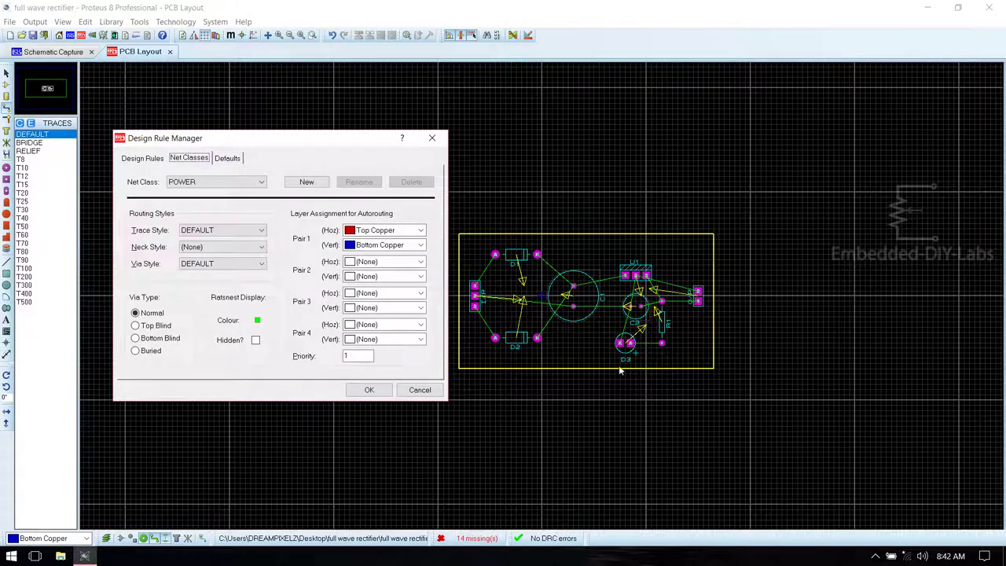
{"action": "left_click", "coordinate": [397, 231]}
{"action": "left_click", "coordinate": [374, 395]}
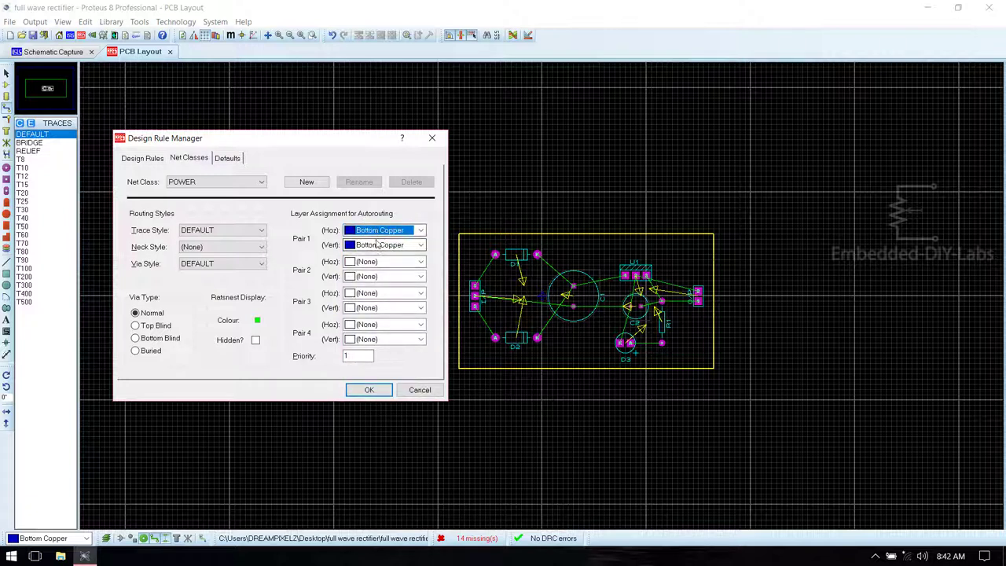
{"action": "left_click", "coordinate": [230, 159]}
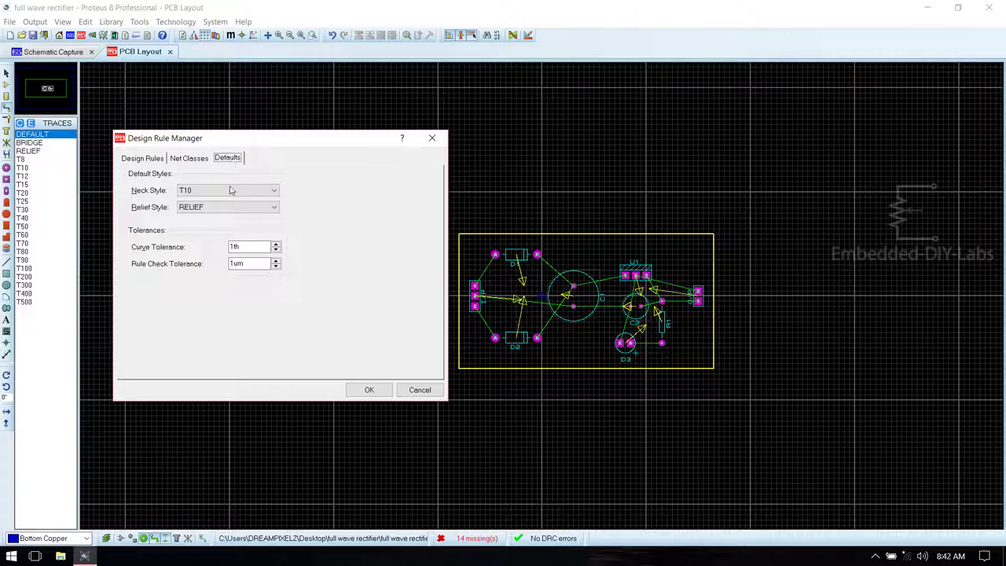
{"action": "left_click", "coordinate": [368, 391]}
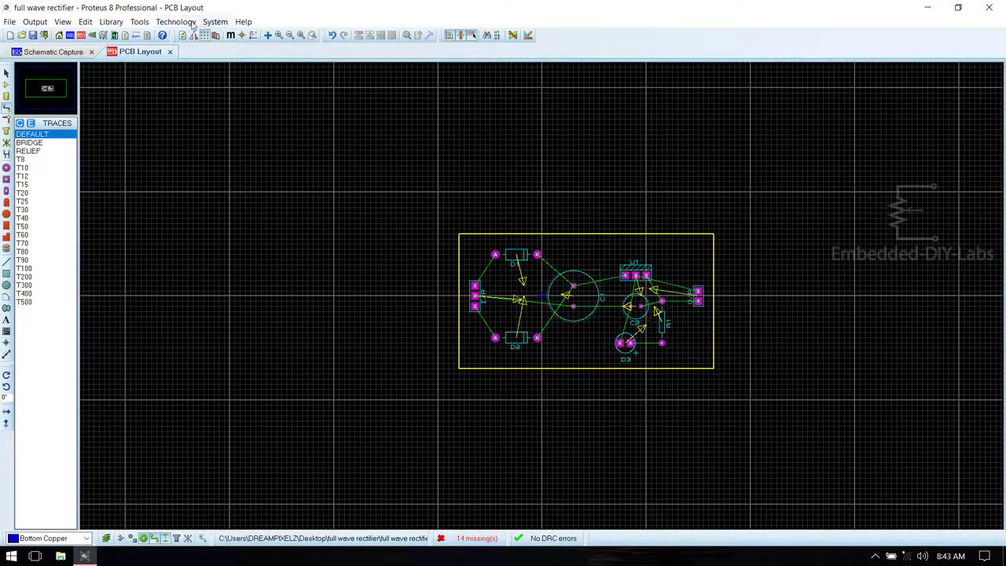
Auto-route the board using the basic automatic schedule.
{"action": "left_click", "coordinate": [139, 21]}
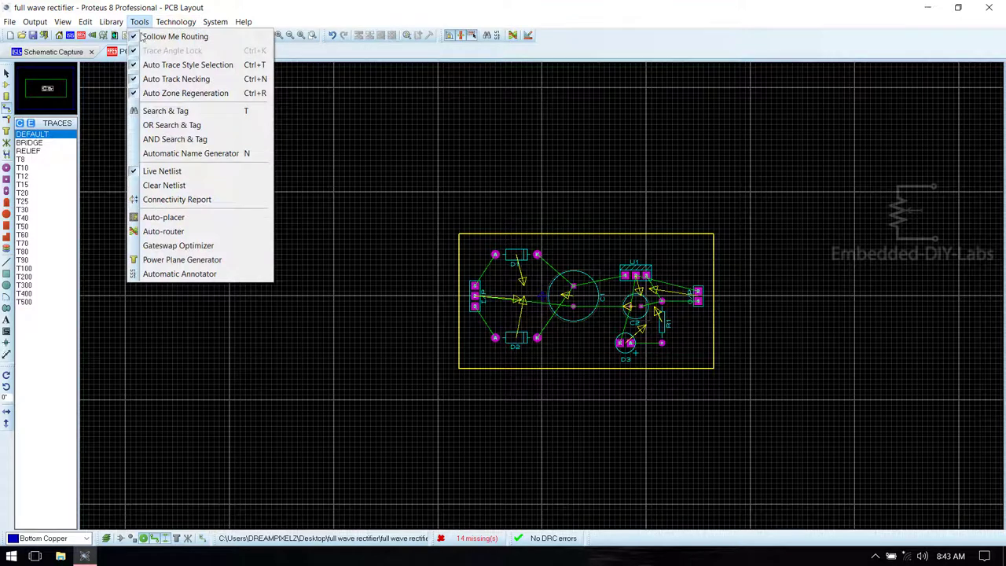
{"action": "left_click", "coordinate": [165, 231]}
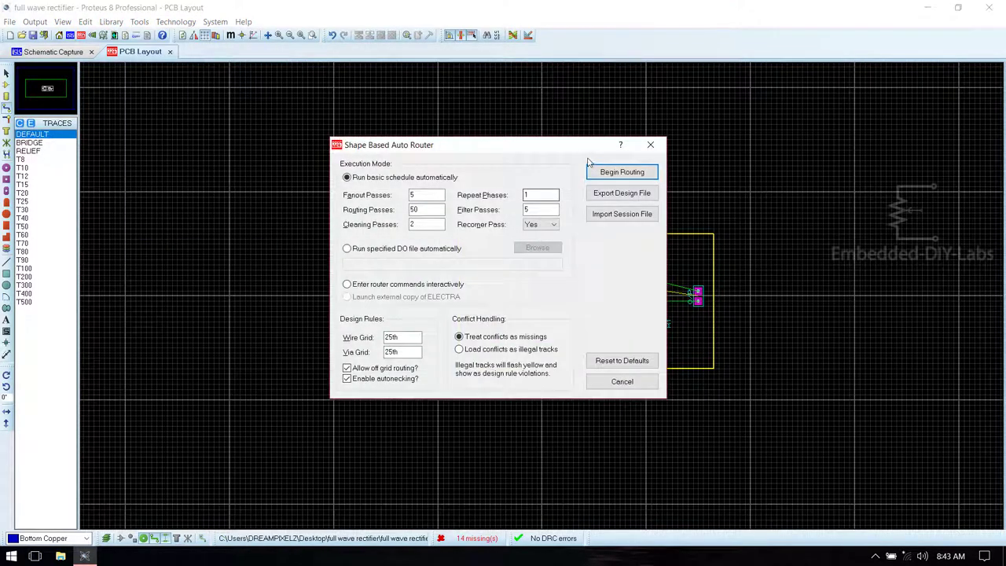
{"action": "left_click_drag", "start_coordinate": [571, 151], "coordinate": [345, 154]}
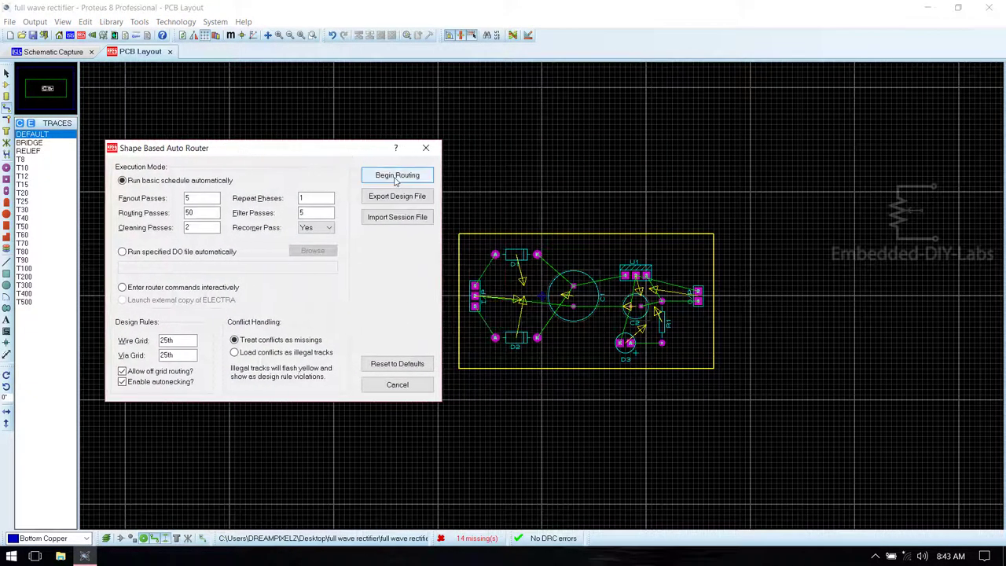
{"action": "left_click", "coordinate": [397, 175]}
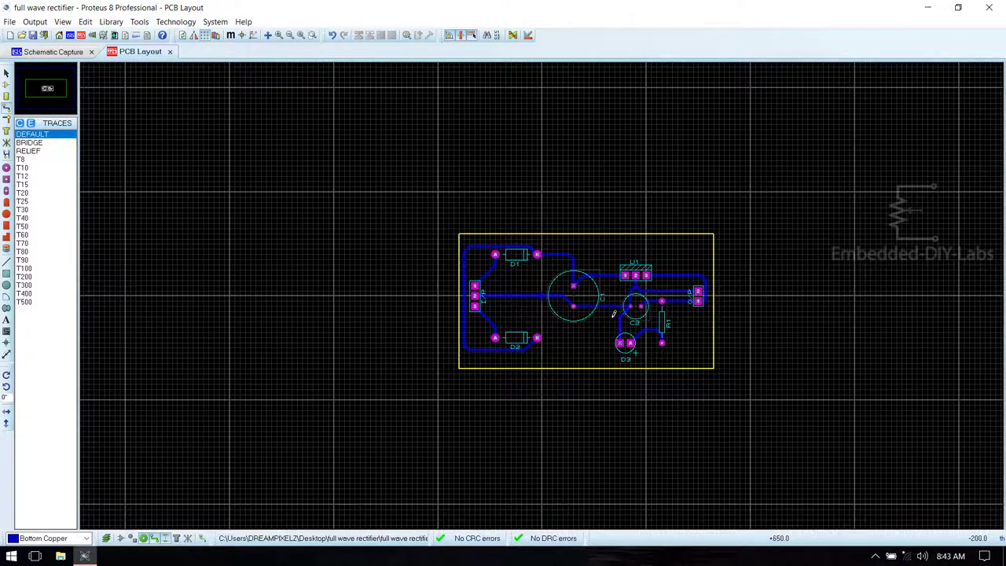
Change the round through-hole pads of capacitors C1 and C2 to style C-70-30.
{"action": "scroll", "coordinate": [614, 314], "scroll_direction": "up", "scroll_amount": 3}
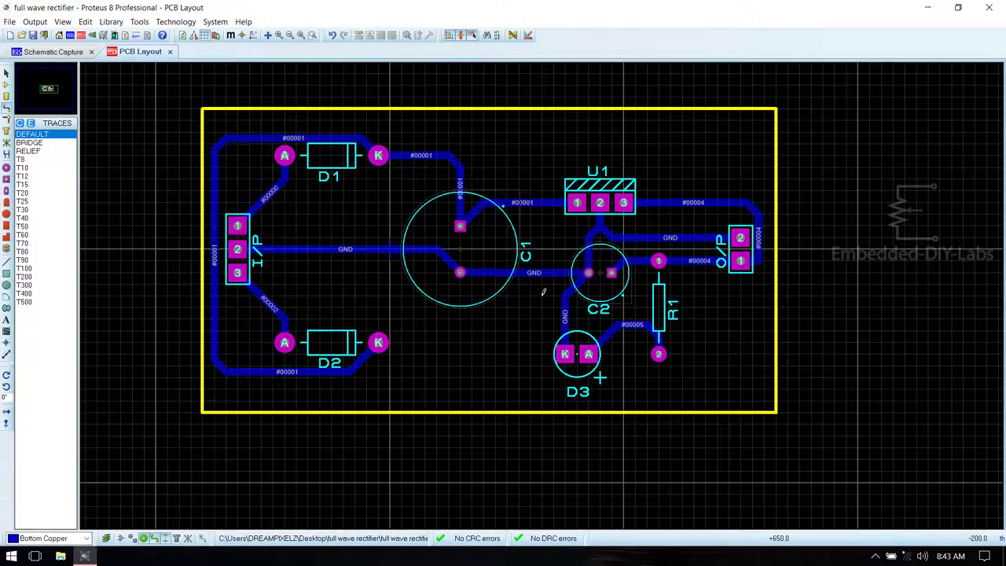
{"action": "scroll", "coordinate": [543, 292], "scroll_direction": "up", "scroll_amount": 2}
{"action": "scroll", "coordinate": [543, 292], "scroll_direction": "down", "scroll_amount": 2}
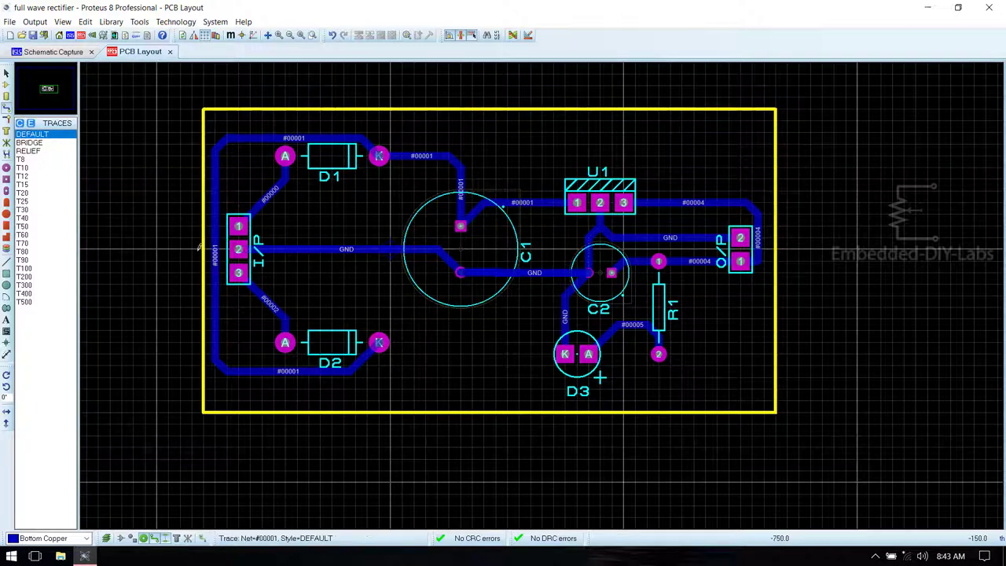
{"action": "left_click", "coordinate": [7, 168]}
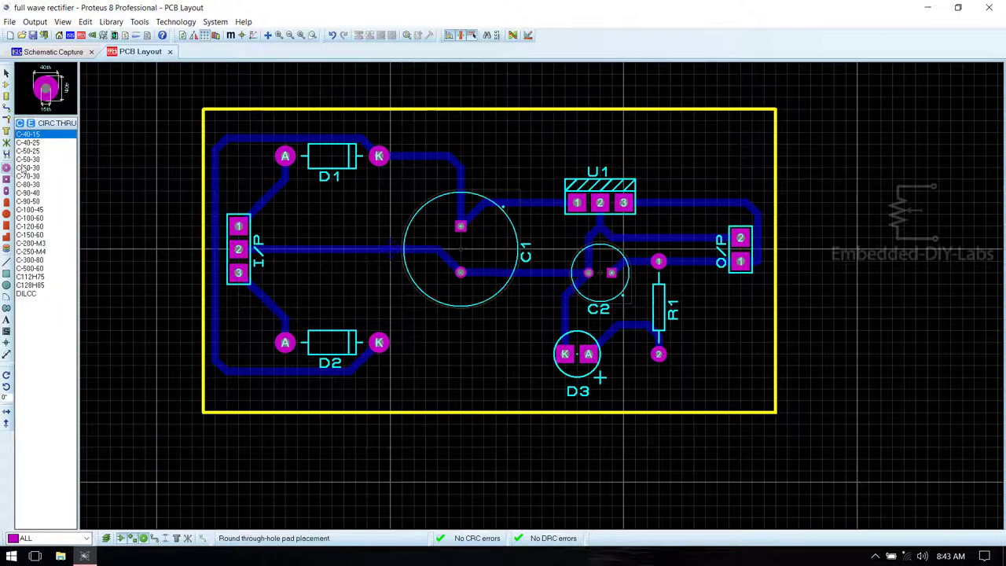
{"action": "left_click", "coordinate": [37, 160]}
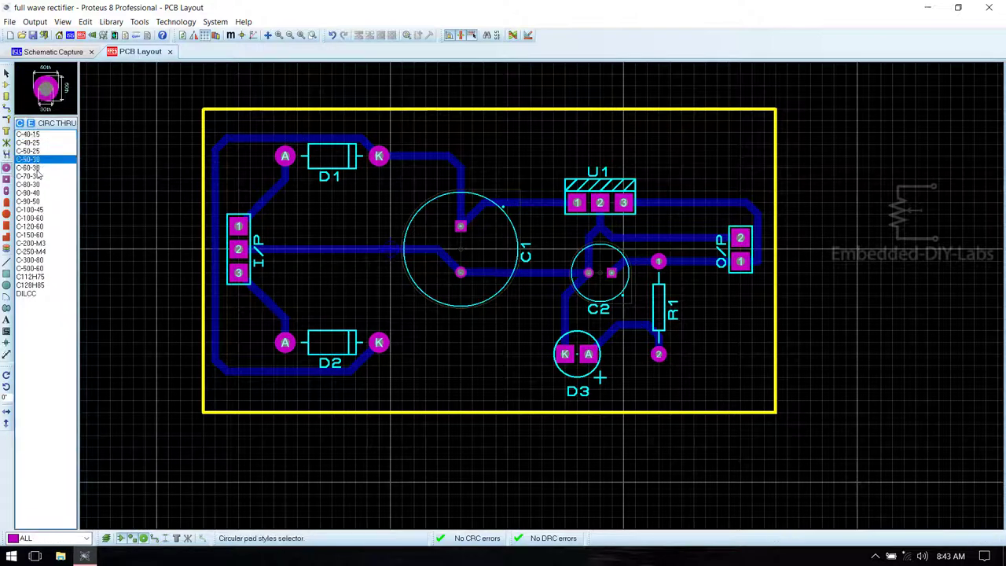
{"action": "left_click", "coordinate": [37, 176]}
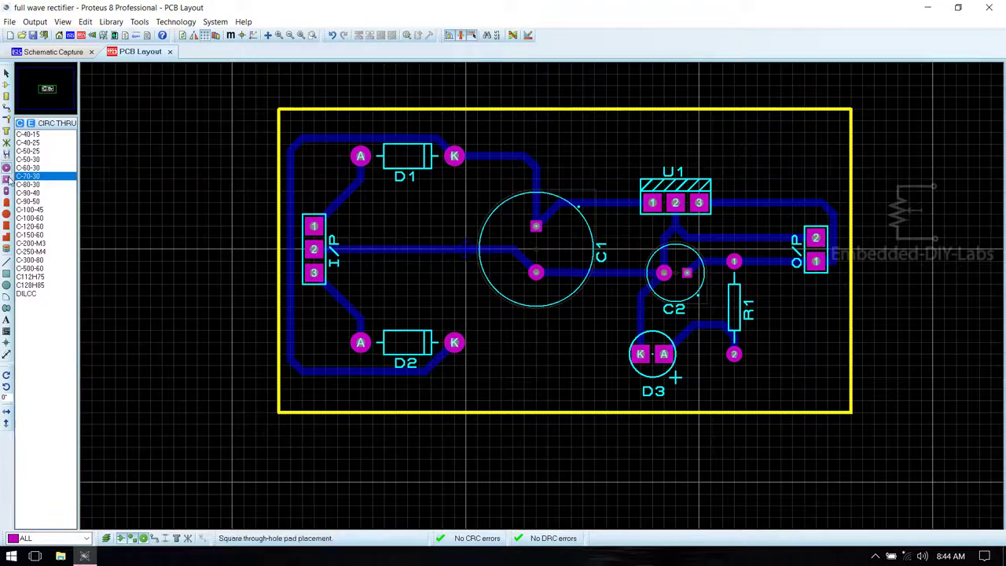
Change the square through-hole pads of capacitors C1 and C2 to style S-70-30.
{"action": "left_click", "coordinate": [7, 179]}
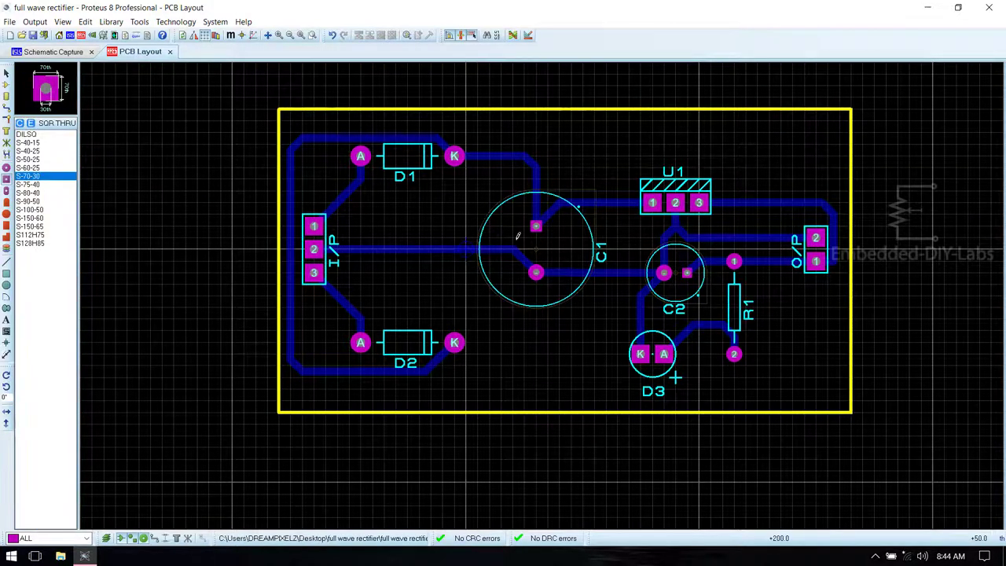
{"action": "left_click", "coordinate": [535, 226]}
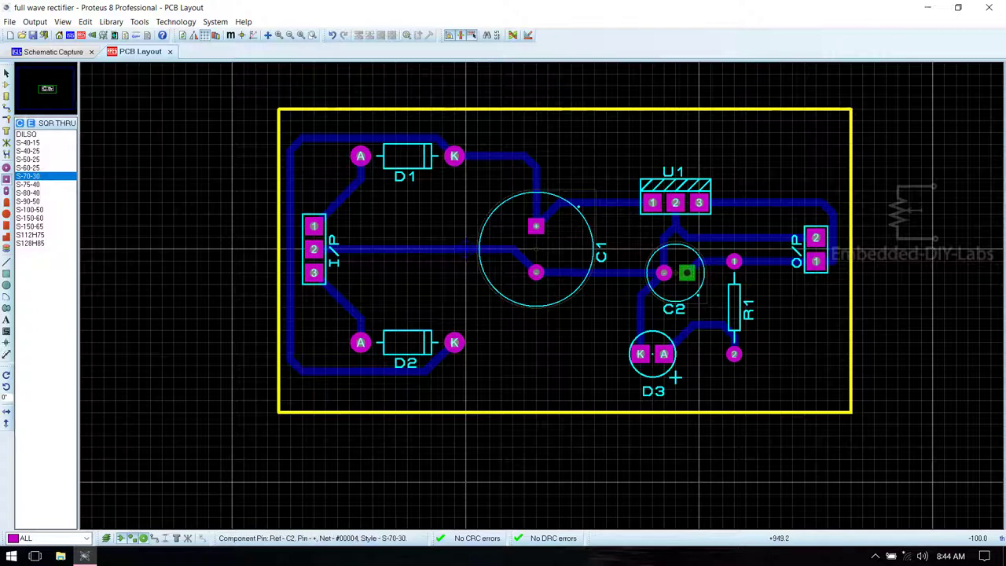
{"action": "left_click", "coordinate": [687, 273]}
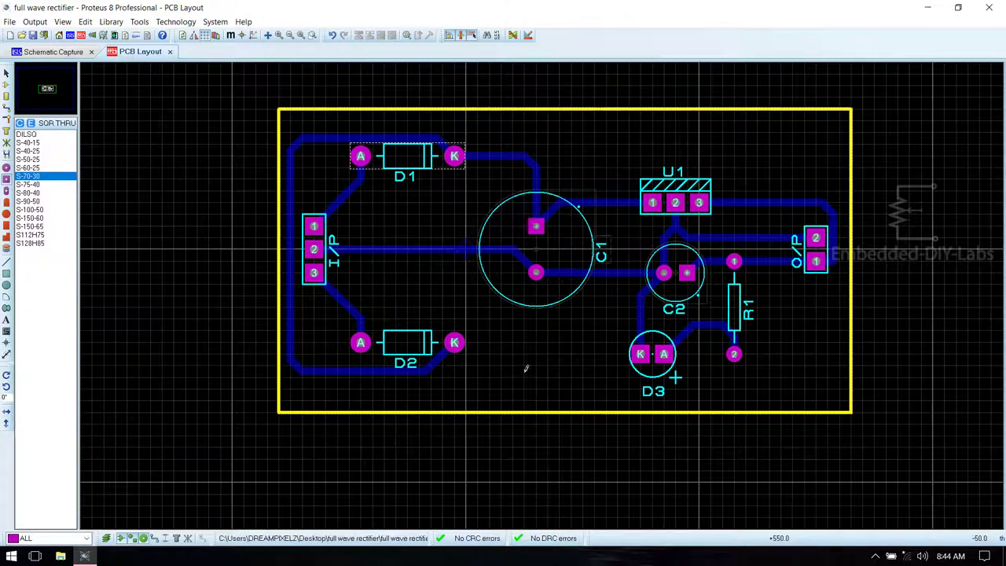
Add a 2D graphics text reading FULL WAVE RECTIFIER near the board's upper edge, with its own line width of 18th.
{"action": "left_click", "coordinate": [6, 320]}
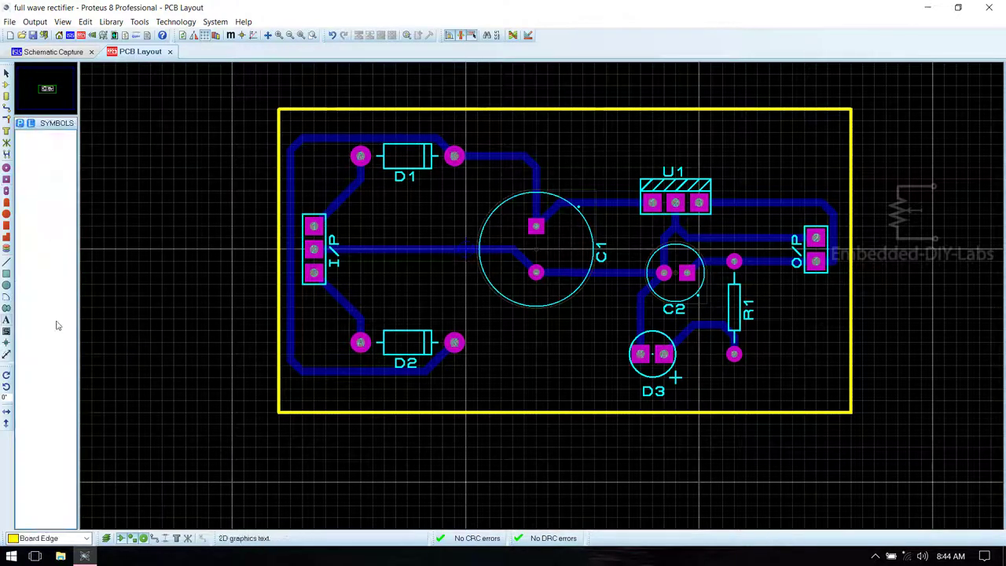
{"action": "left_click", "coordinate": [586, 131]}
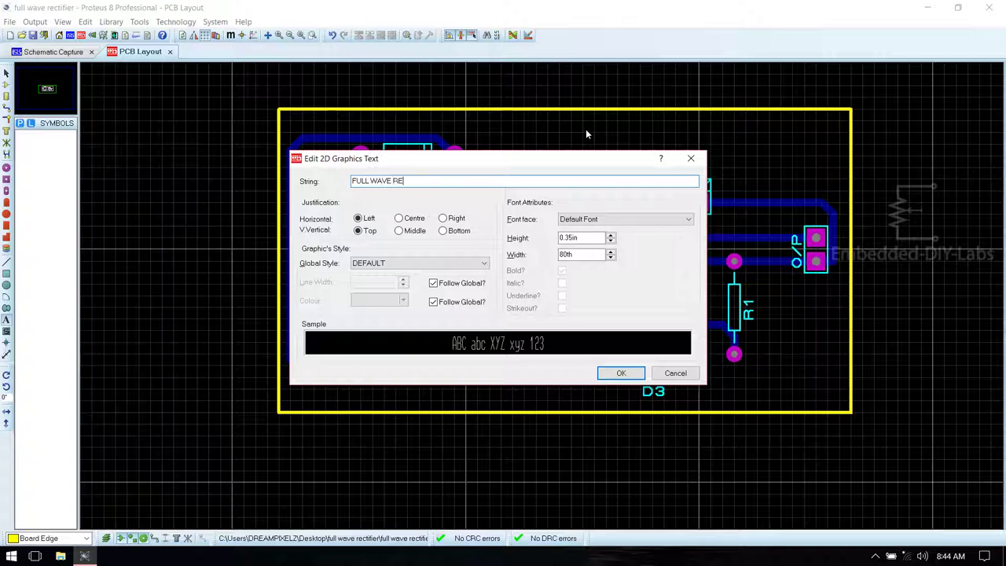
{"action": "type", "text": "R"}
{"action": "left_click", "coordinate": [433, 282]}
{"action": "left_click", "coordinate": [404, 280]}
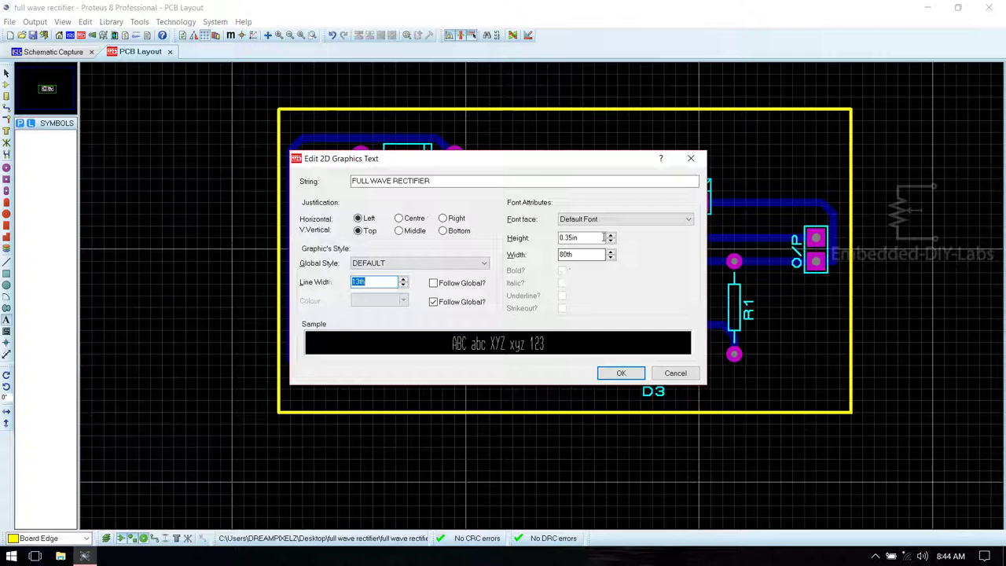
{"action": "left_click", "coordinate": [404, 280]}
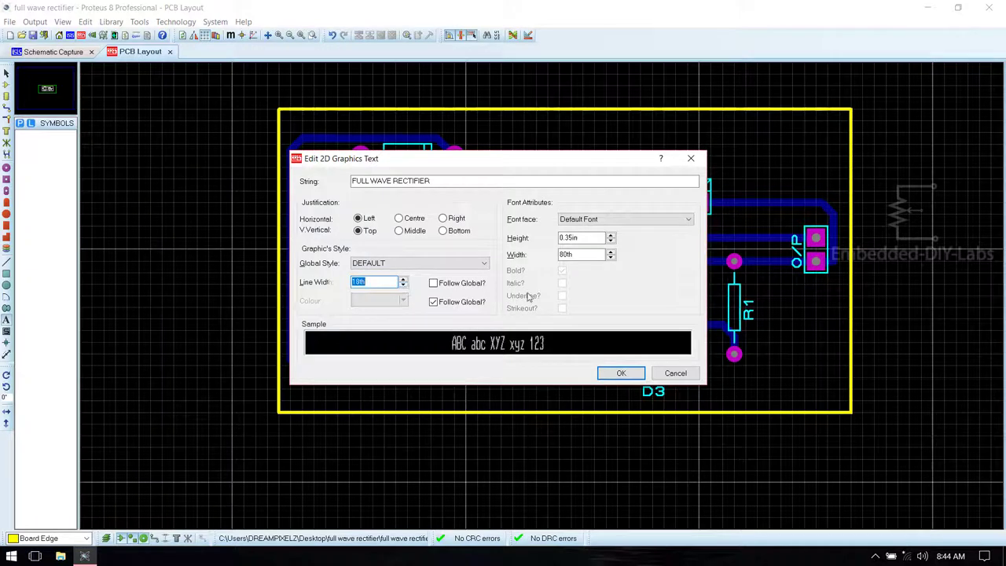
Set the FULL WAVE RECTIFIER text's height to 80th and place it on the board.
{"action": "left_click", "coordinate": [611, 241]}
{"action": "left_click", "coordinate": [611, 242]}
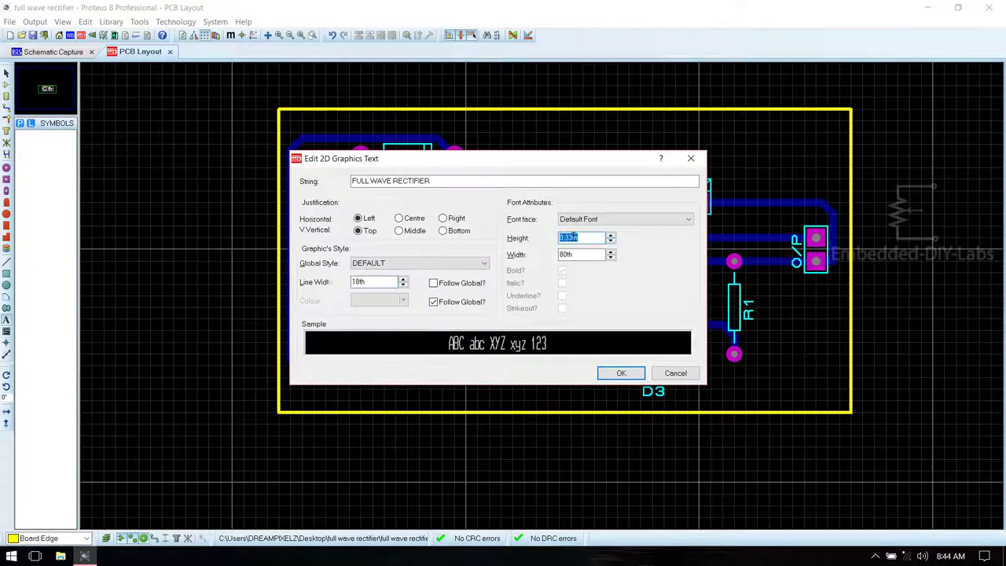
{"action": "left_click", "coordinate": [573, 237]}
{"action": "key", "text": "BackSpace"}
{"action": "key", "text": "BackSpace"}
{"action": "key", "text": "BackSpace"}
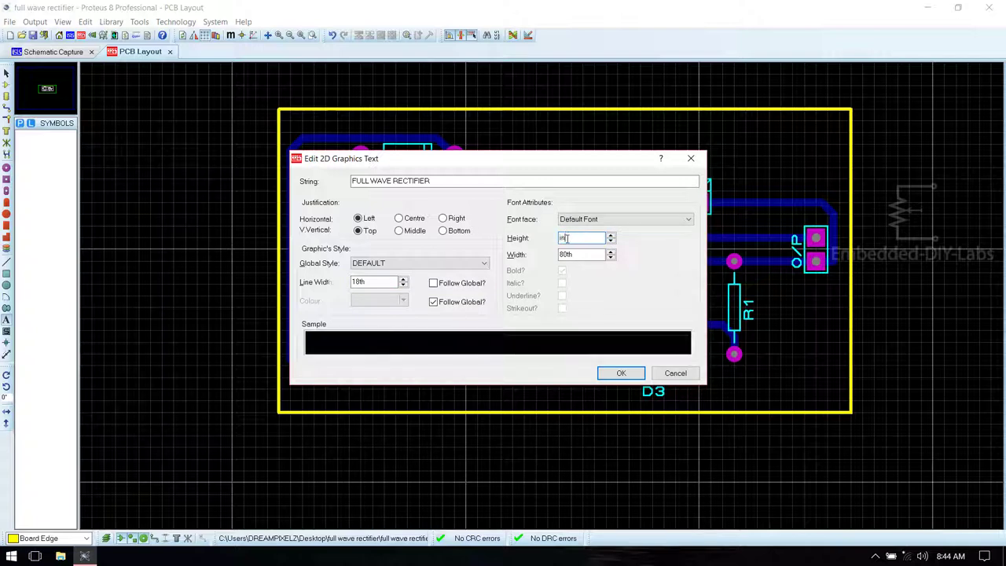
{"action": "type", "text": "80"}
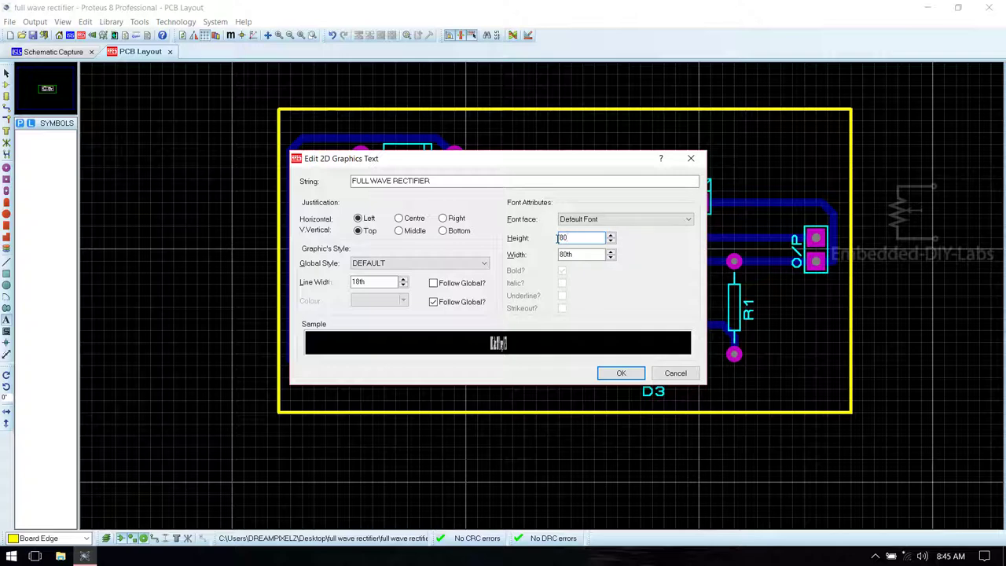
{"action": "type", "text": "TH"}
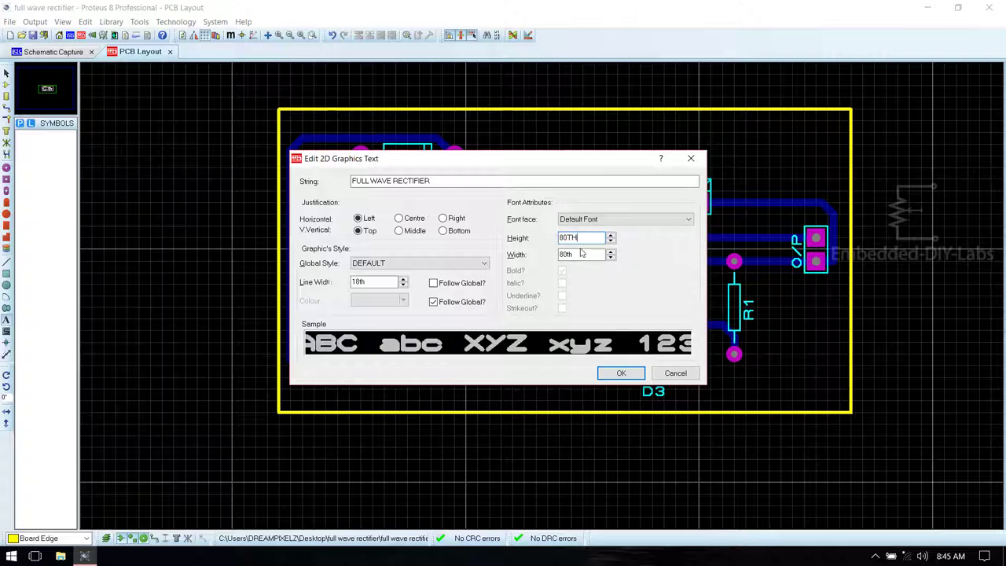
{"action": "left_click", "coordinate": [621, 374]}
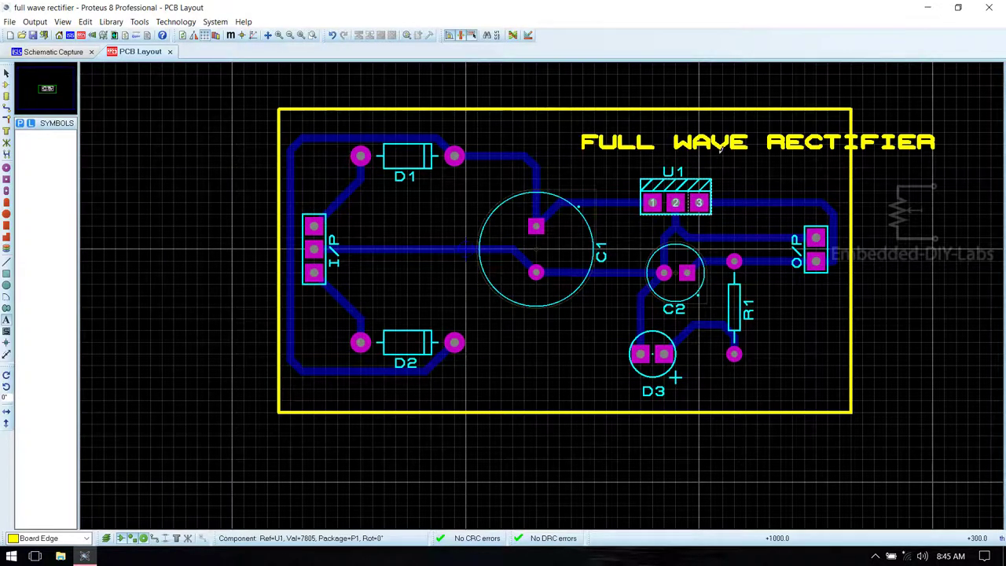
Move the FULL WAVE RECTIFIER text inside the board outline, above U1 and C1.
{"action": "right_click", "coordinate": [741, 138]}
{"action": "left_click", "coordinate": [780, 143]}
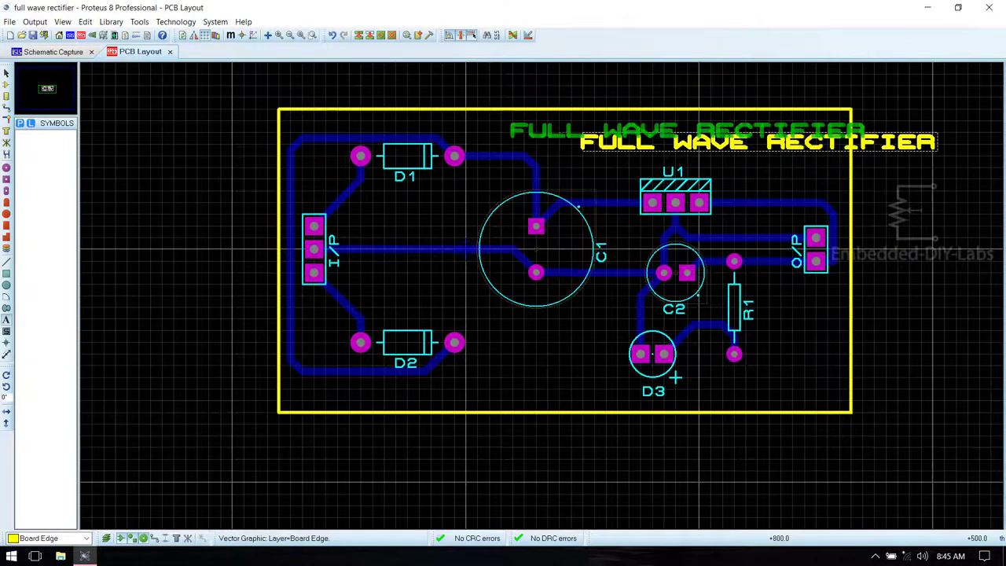
{"action": "left_click", "coordinate": [622, 140]}
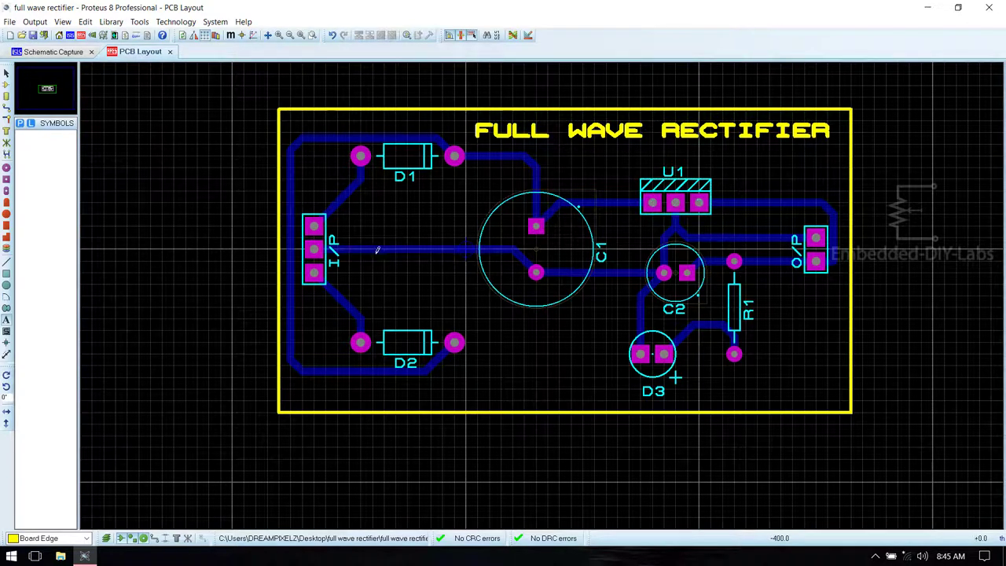
Set up the layout printout with the artwork moved off the page corner and only Bottom Copper, Top Silk and Board Edge layers enabled.
{"action": "left_click", "coordinate": [32, 23]}
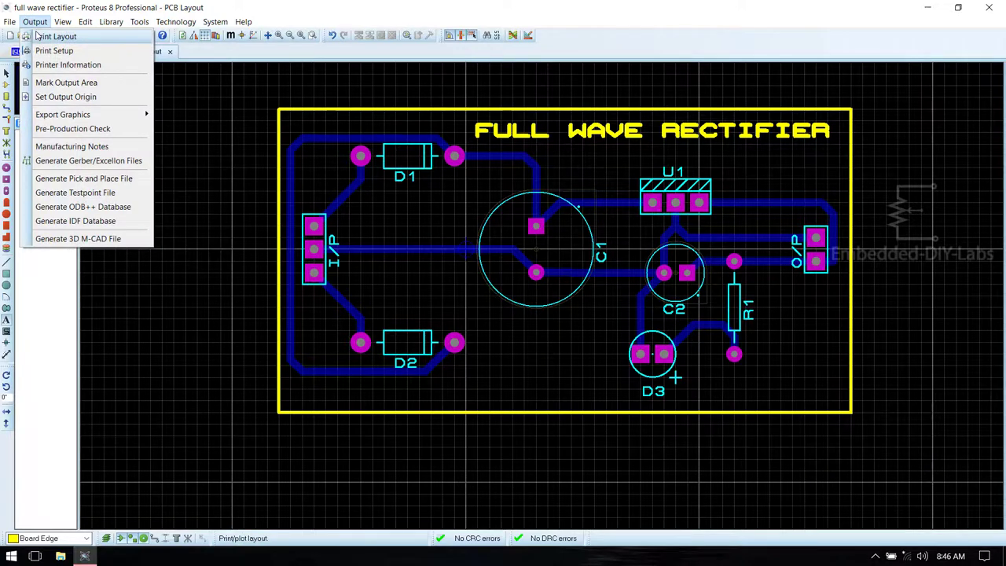
{"action": "left_click", "coordinate": [37, 36]}
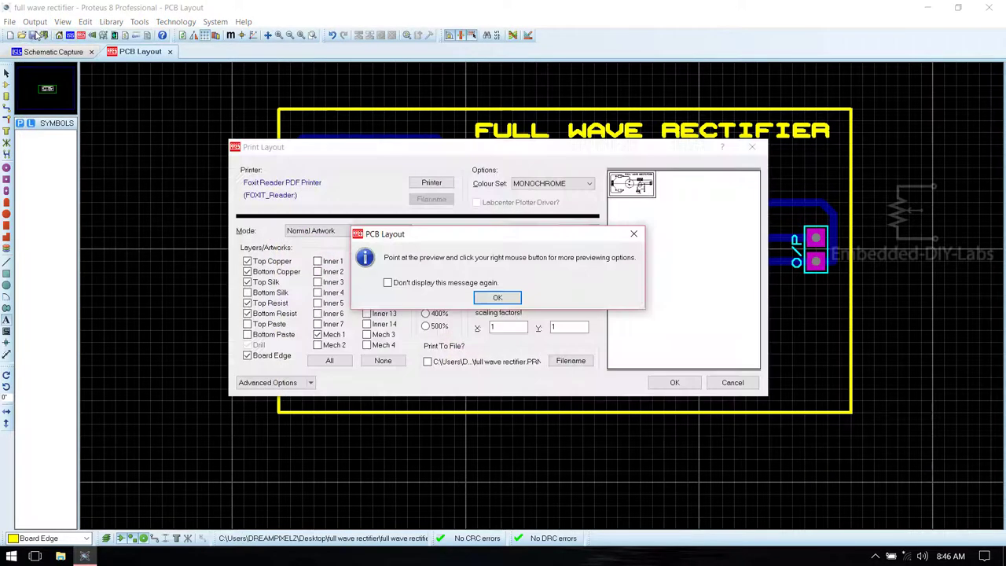
{"action": "left_click", "coordinate": [498, 297]}
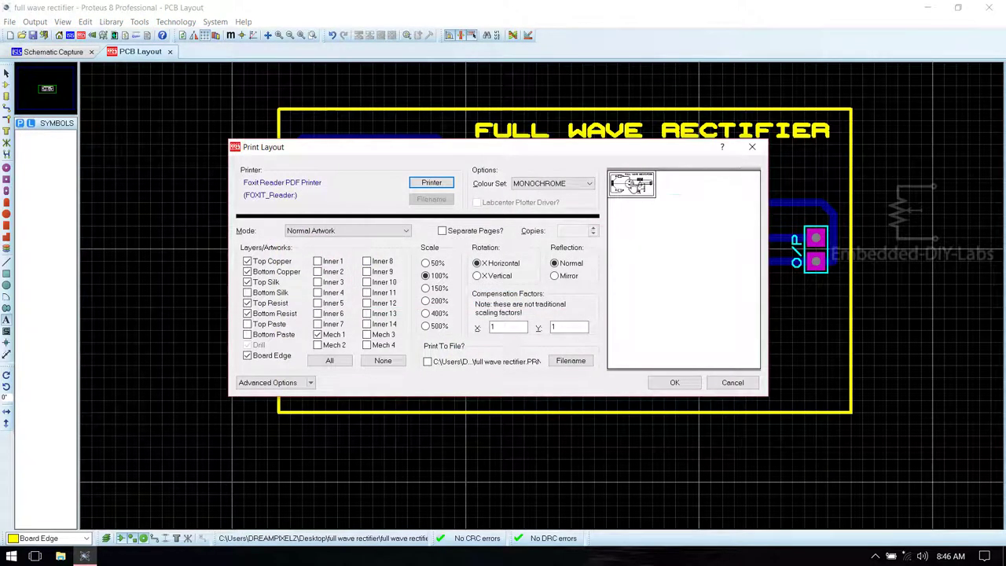
{"action": "left_click_drag", "start_coordinate": [650, 189], "coordinate": [668, 209]}
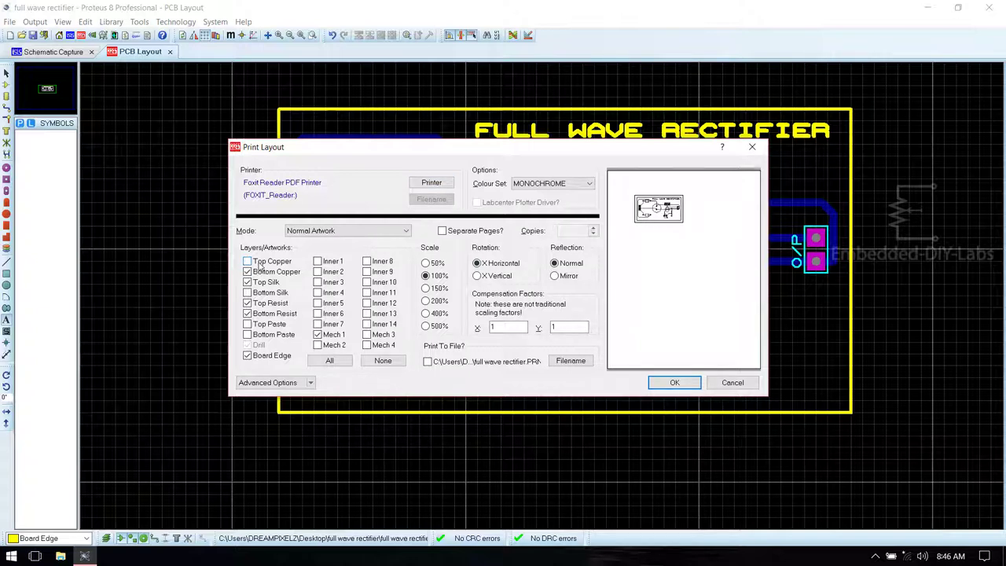
{"action": "left_click", "coordinate": [268, 305]}
{"action": "left_click", "coordinate": [335, 337]}
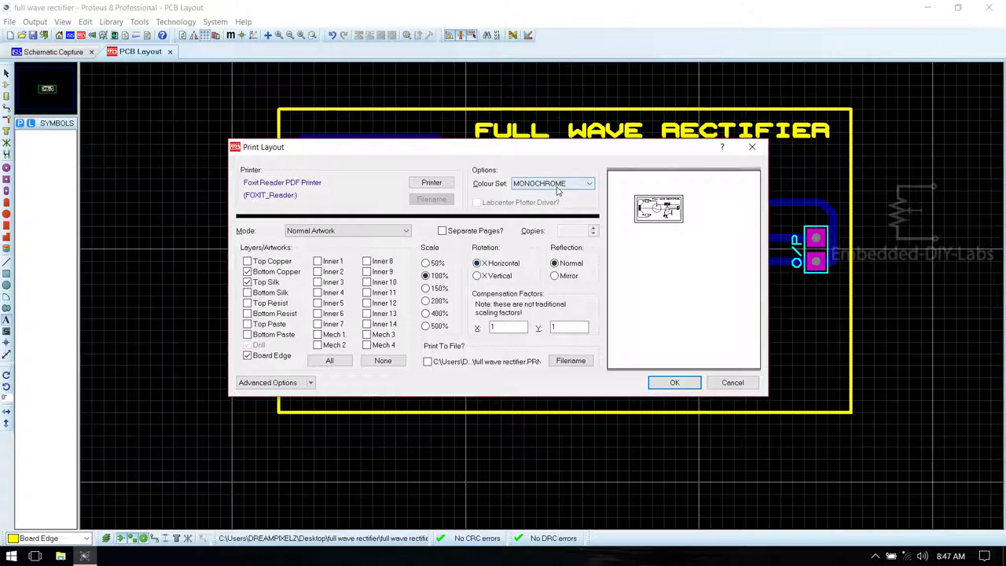
Print the layout to a PDF file named PCB FULL WAVE RECTIFIER in the full wave rectifier folder.
{"action": "left_click", "coordinate": [672, 383]}
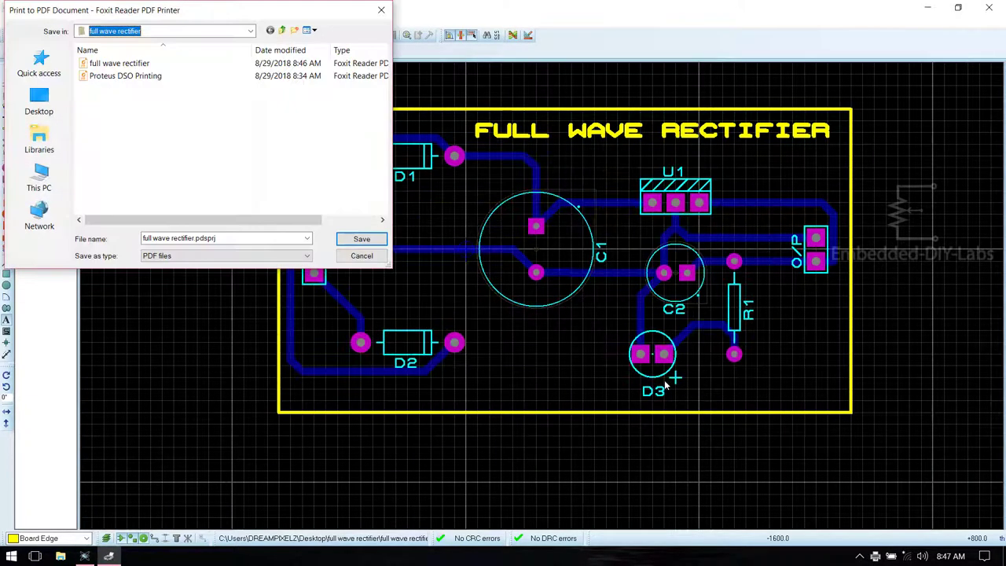
{"action": "left_click", "coordinate": [239, 238]}
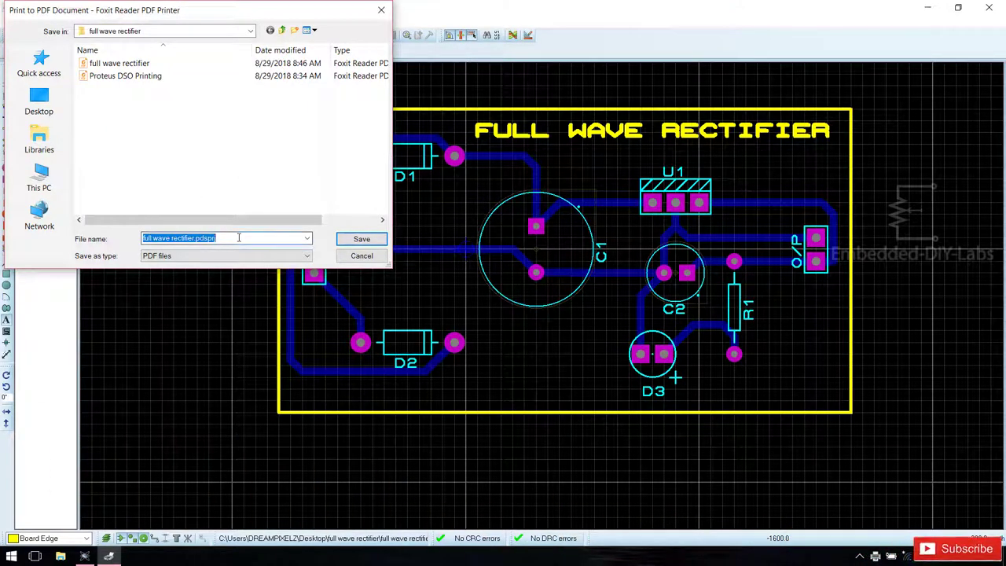
{"action": "type", "text": "PCB "}
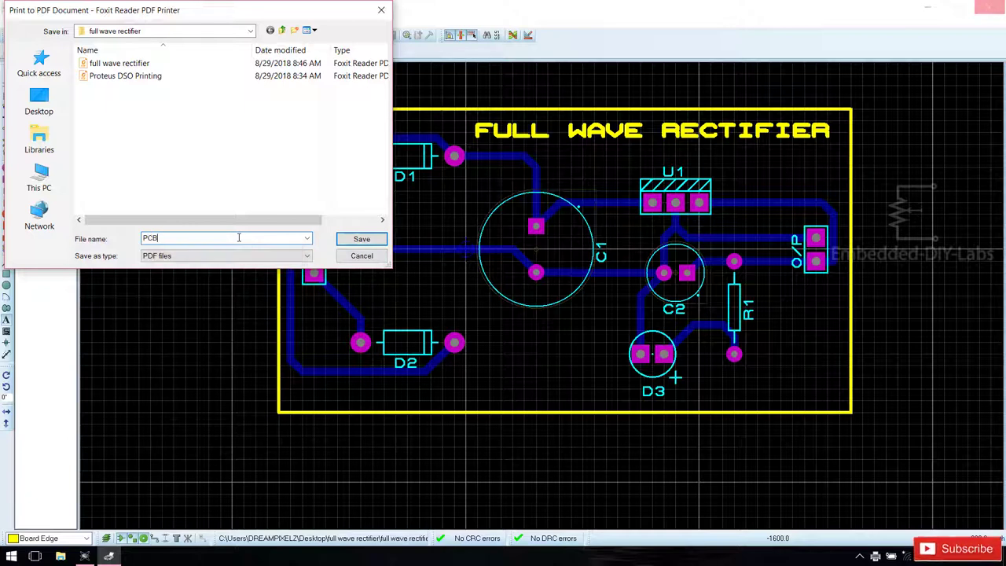
{"action": "type", "text": "FULL"}
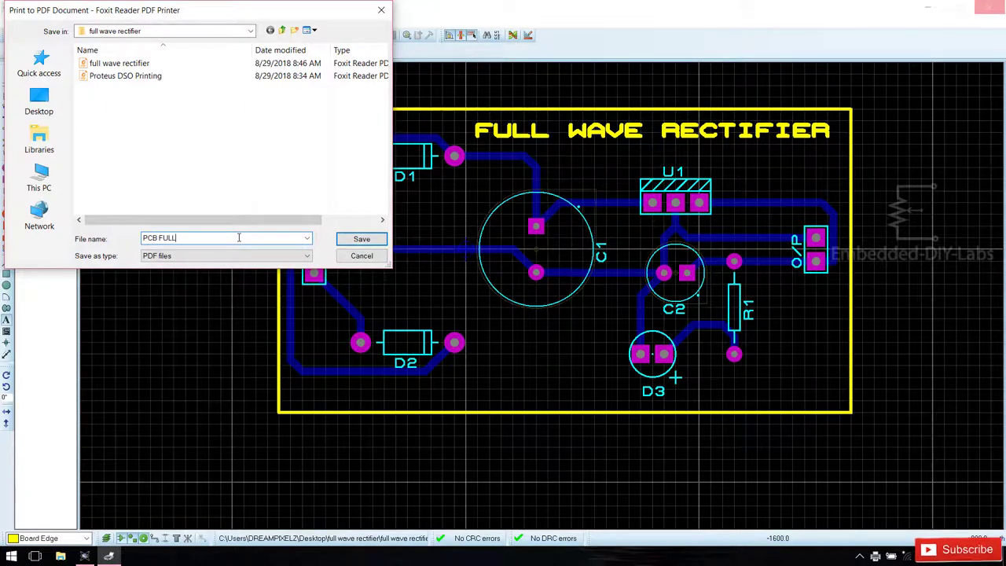
{"action": "type", "text": " WAVE"}
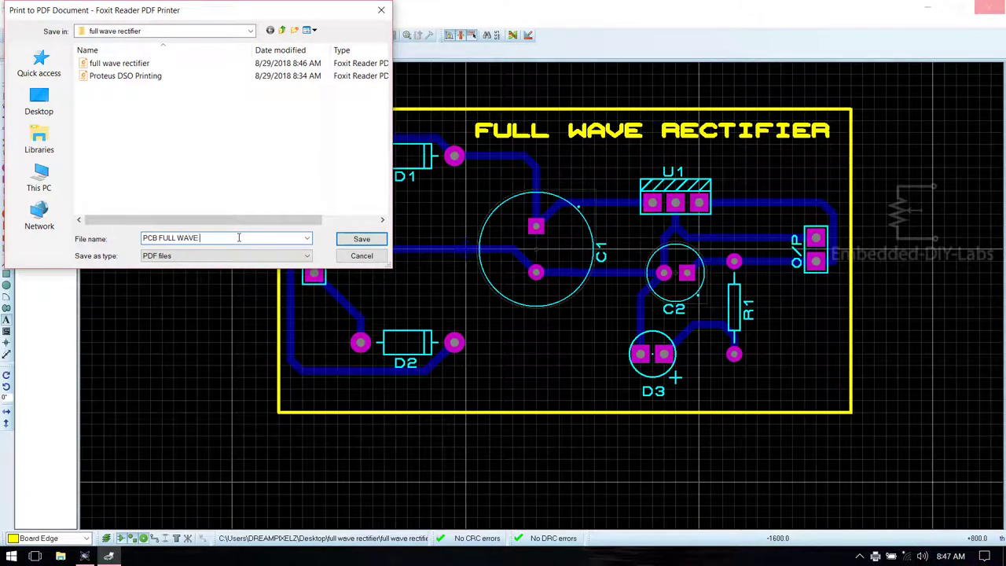
{"action": "type", "text": " RECTIFI"}
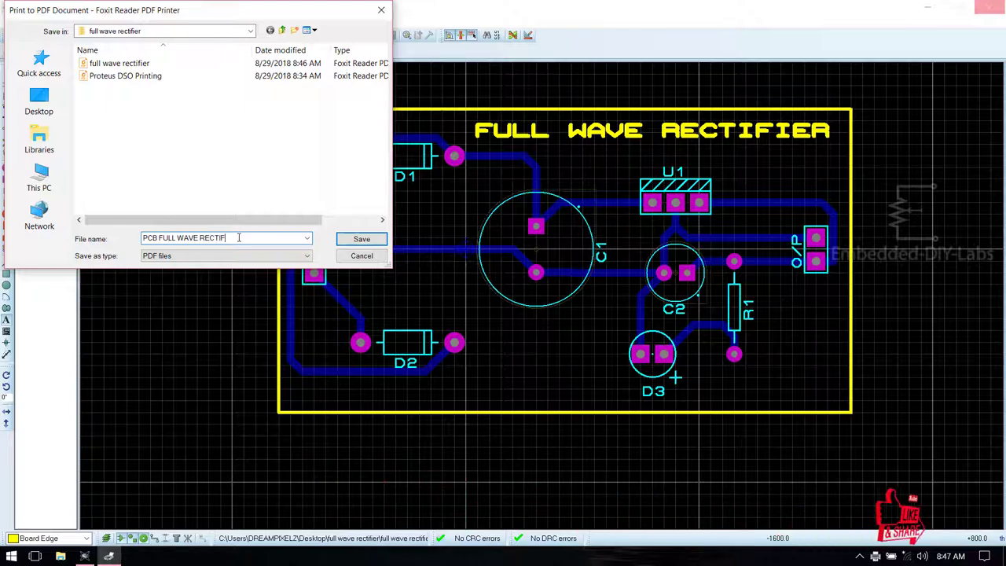
{"action": "type", "text": "ER"}
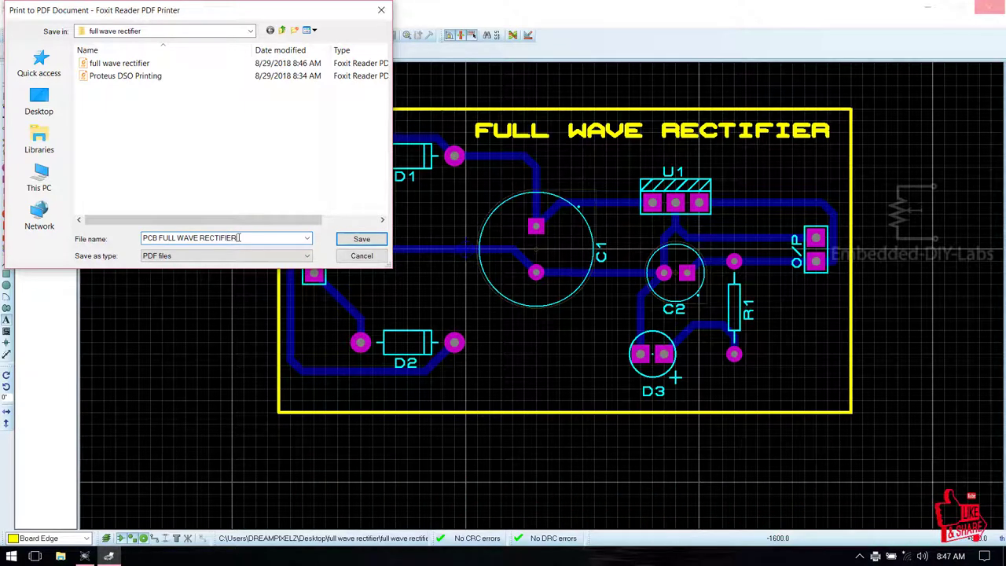
{"action": "left_click", "coordinate": [366, 239]}
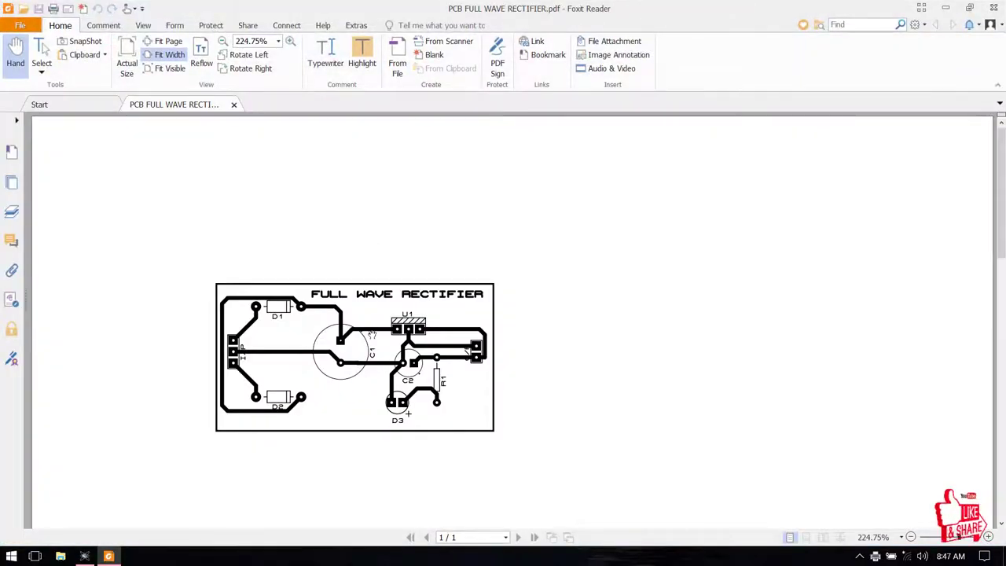
{"action": "scroll", "coordinate": [441, 325], "scroll_direction": "up", "scroll_amount": 3}
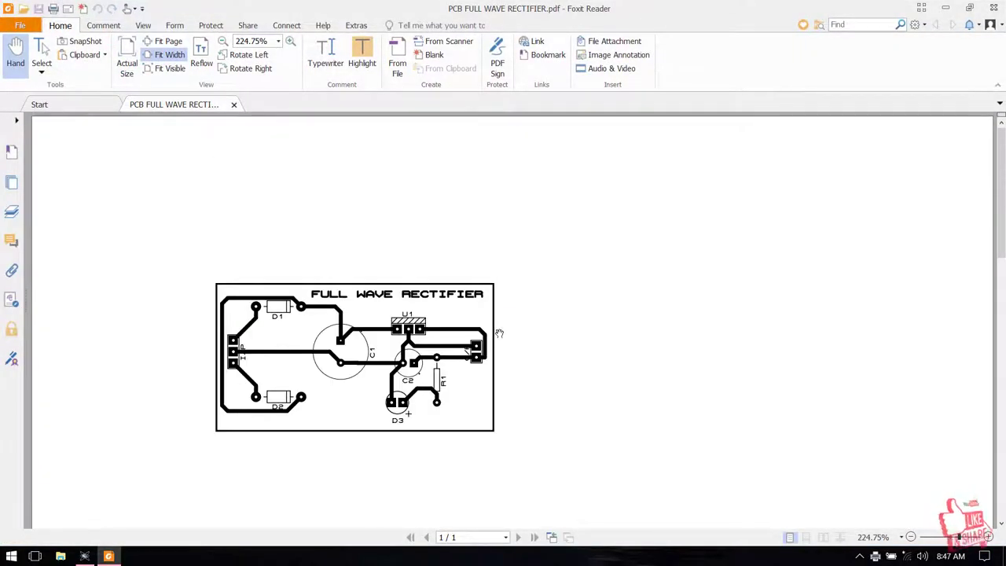